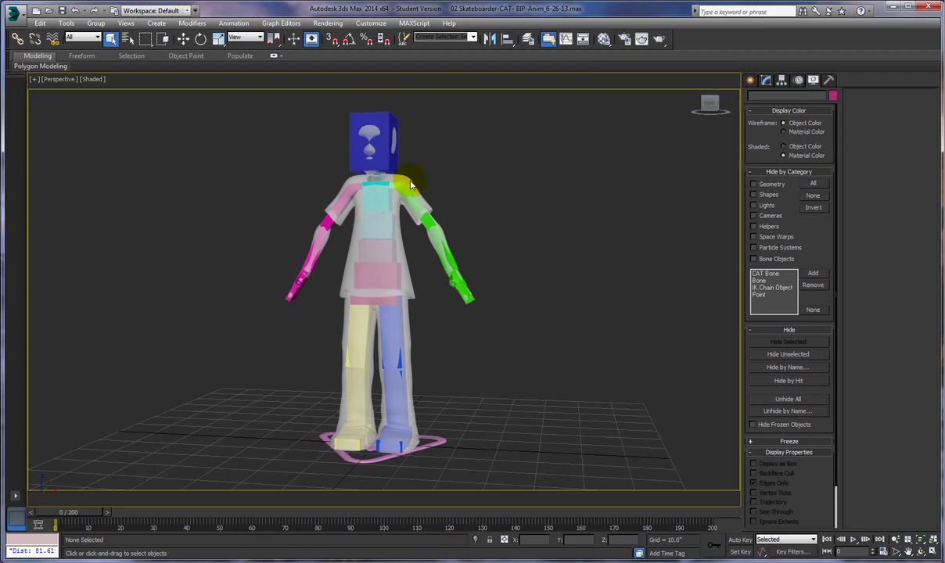
right_click(454, 188)
click(447, 164)
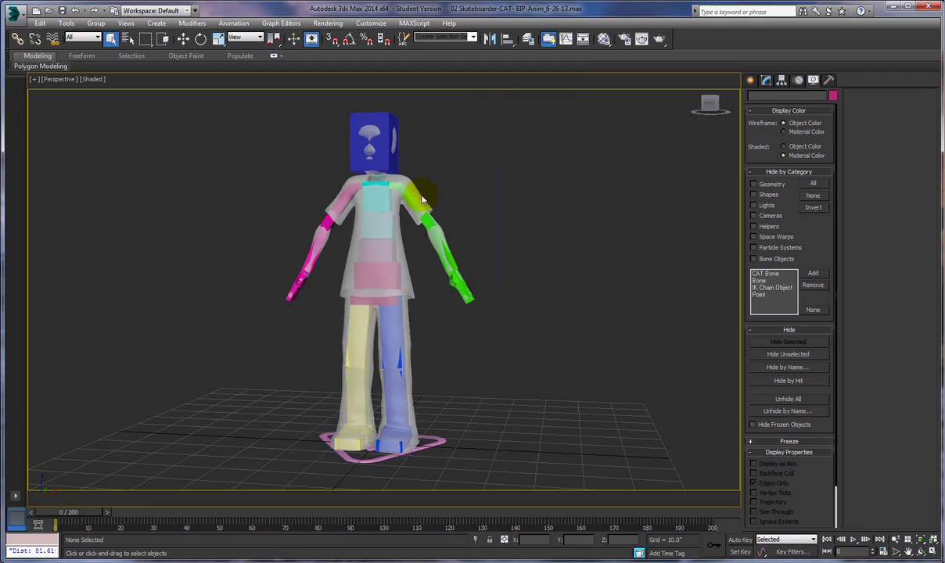
click(397, 186)
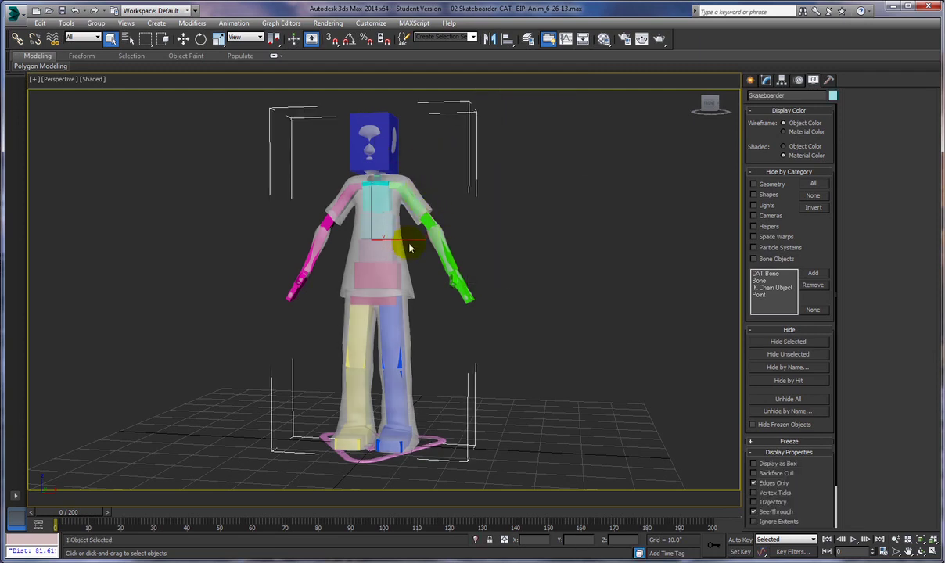
click(524, 247)
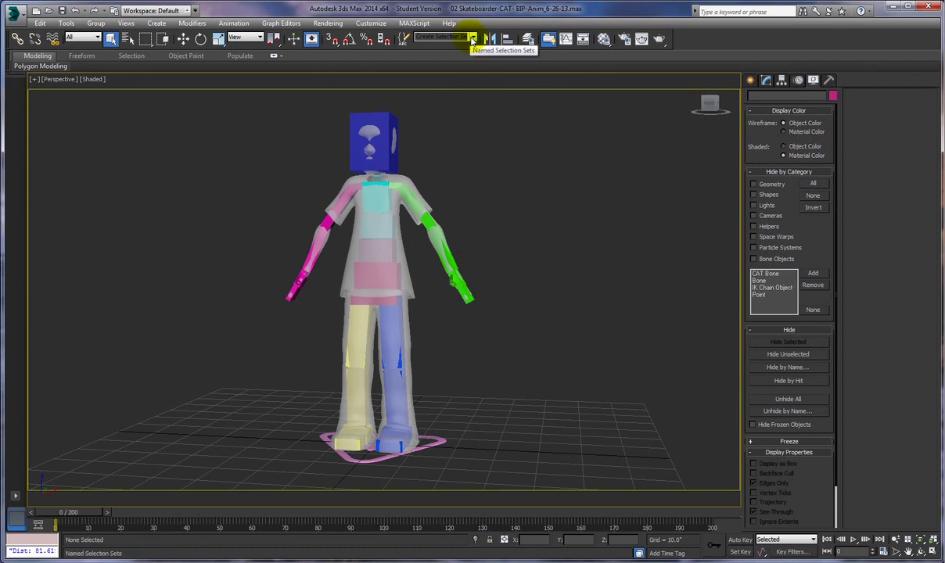
Step: Select the CAT Rig All named selection set and hide all of its objects
click(472, 38)
click(438, 47)
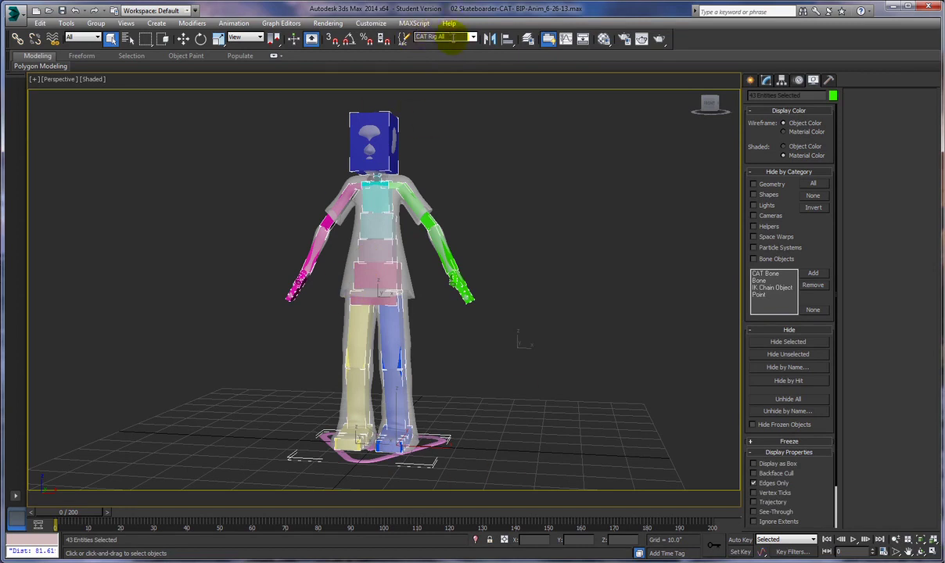
right_click(506, 140)
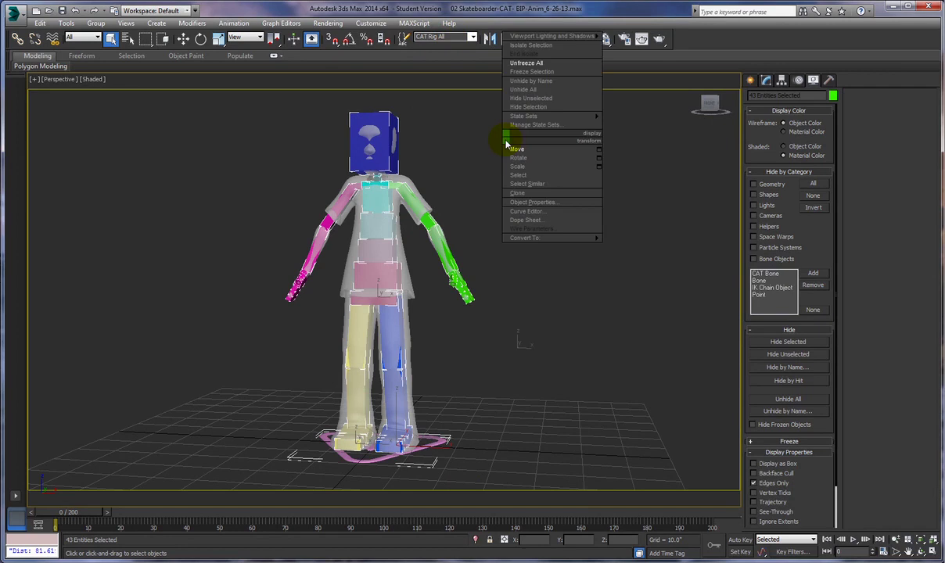
click(519, 110)
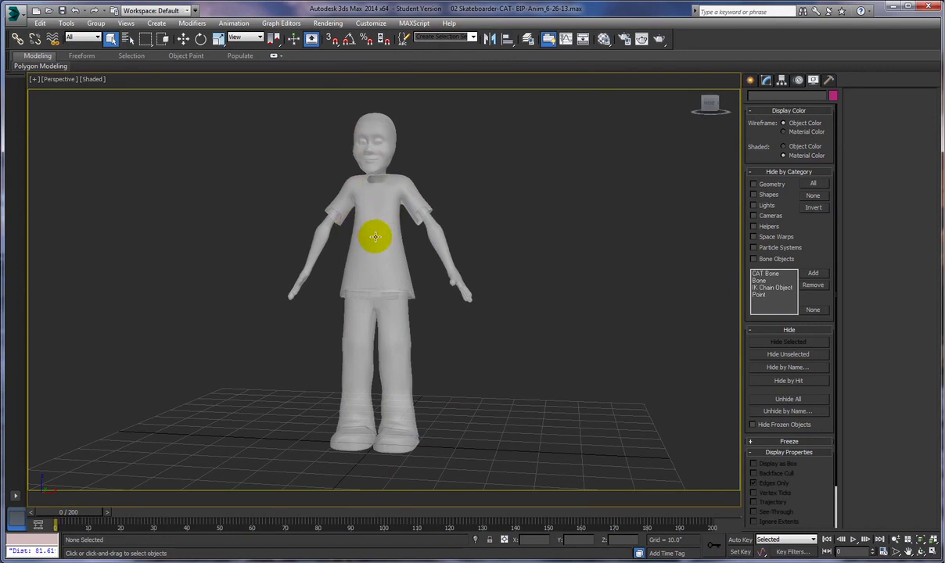
Step: Turn off the See-Through display property for the Skateboarder mesh
click(375, 237)
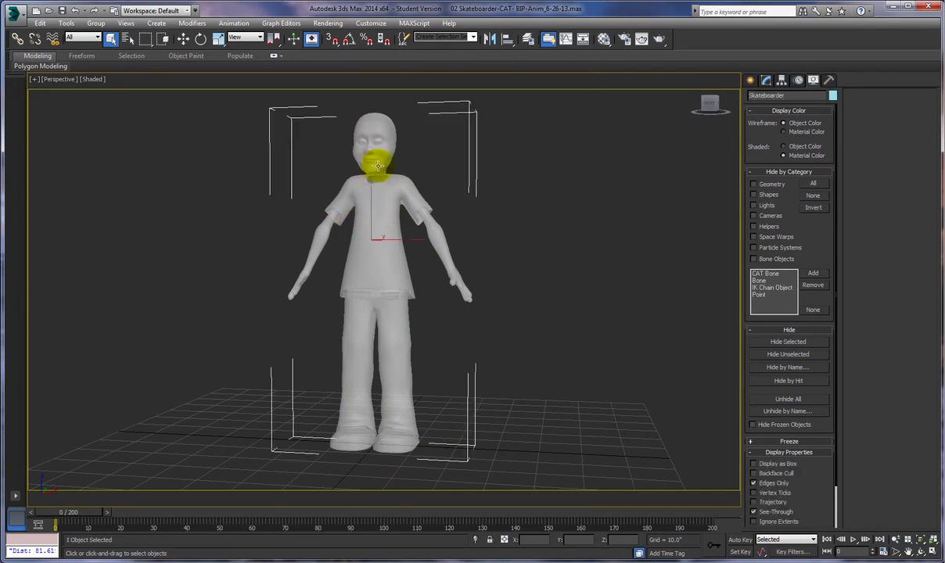
click(754, 512)
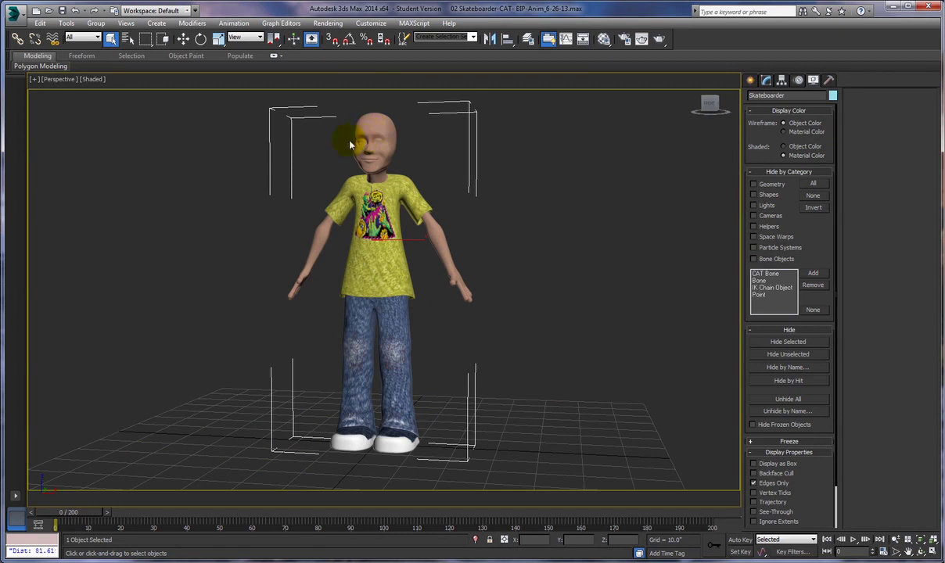
Step: Unhide the character's hair and eyes by name
right_click(548, 223)
click(565, 166)
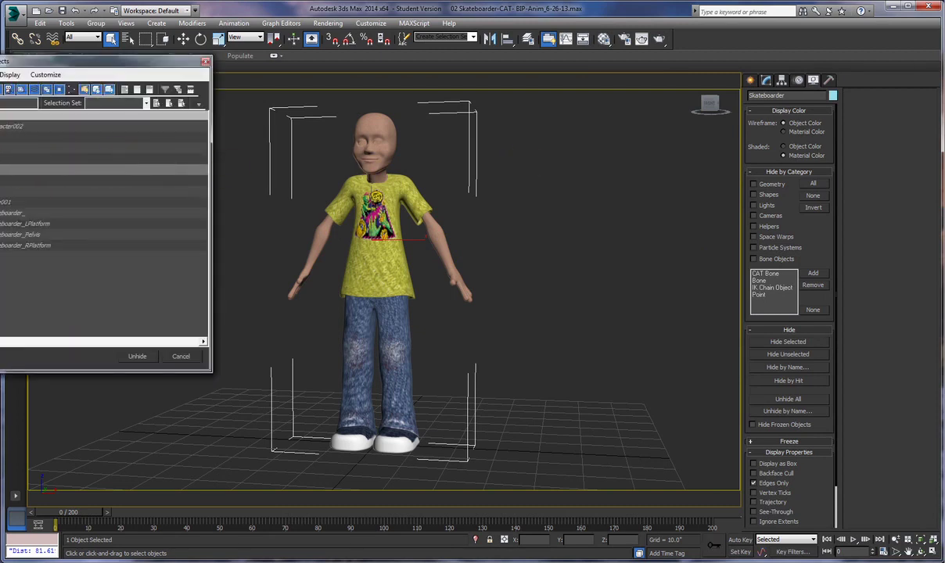
click(102, 137)
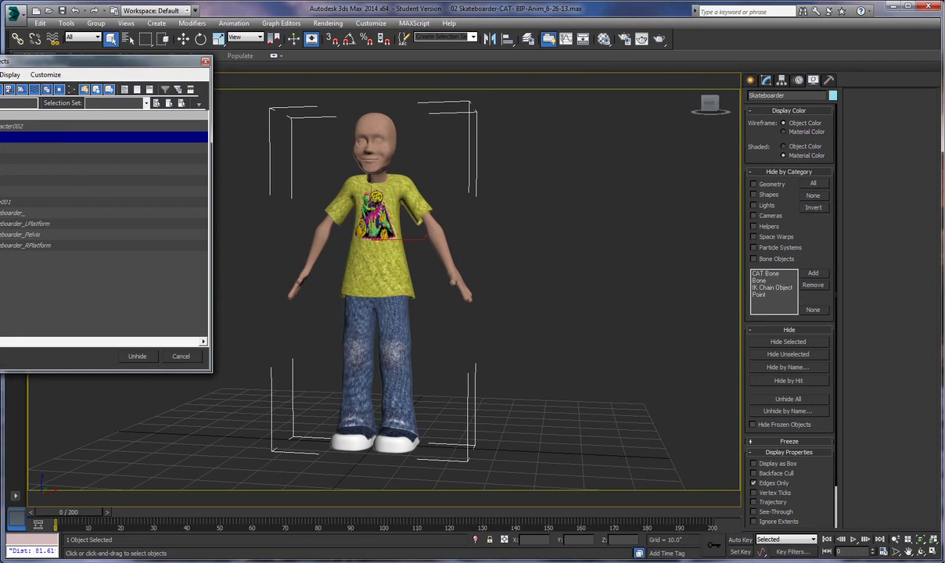
key(super)
key(super)
key(shift+Down)
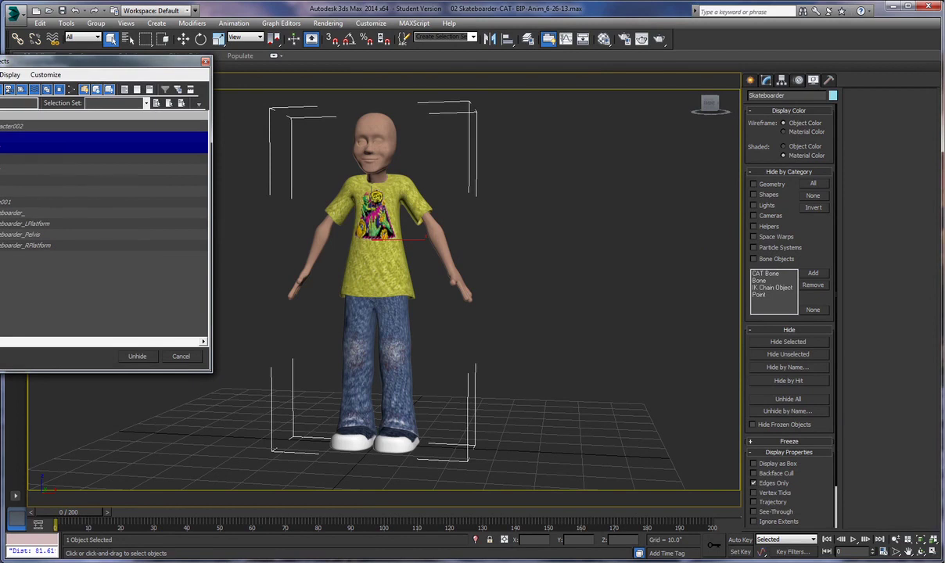
click(131, 354)
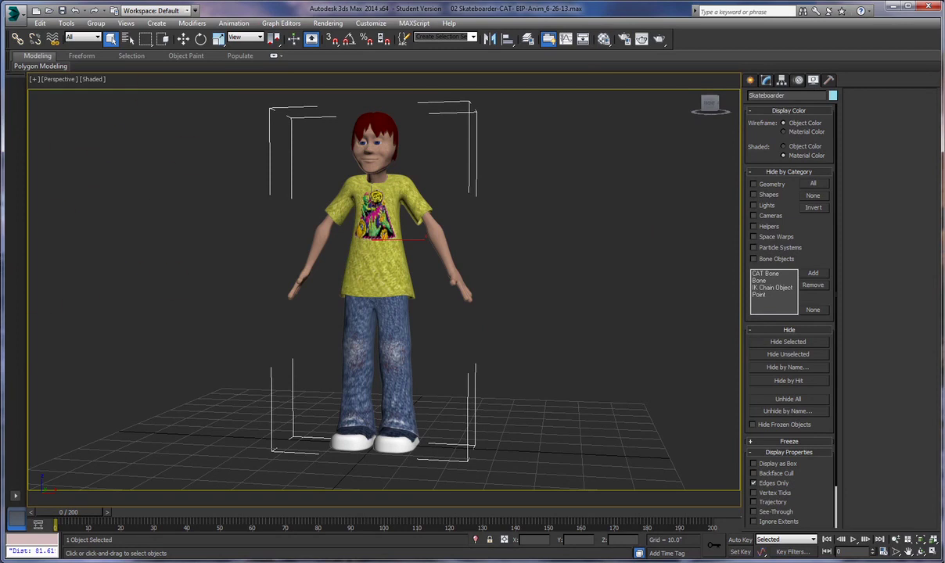
Step: Merge the Hat object from the Skateboarder HAT file in the Skate Boarder folder into the scene and deselect it
click(15, 16)
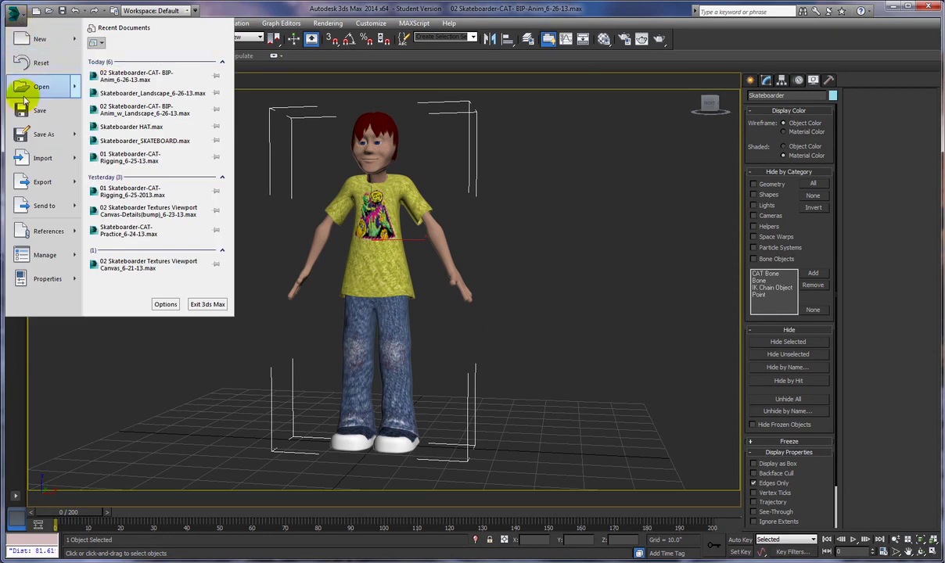
mouse_move(26, 162)
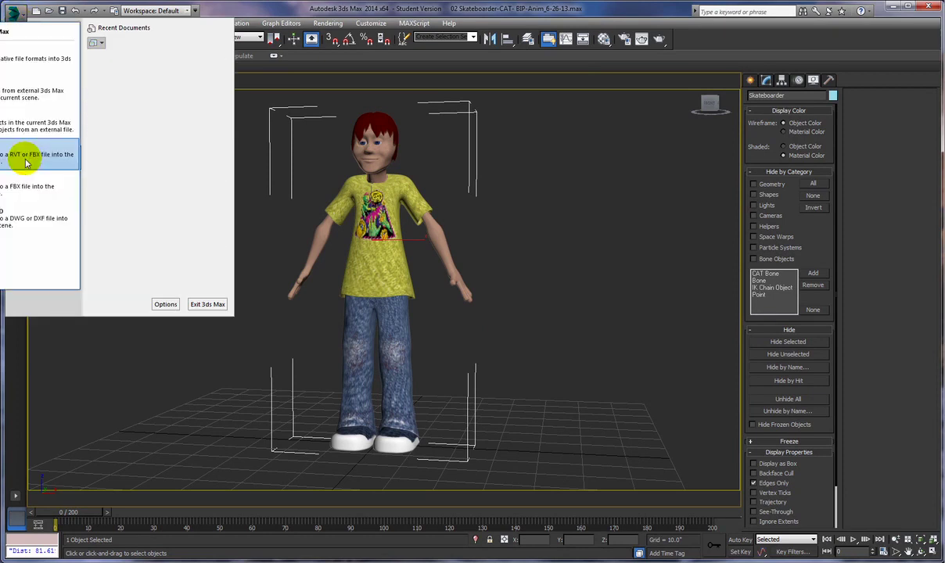
click(40, 90)
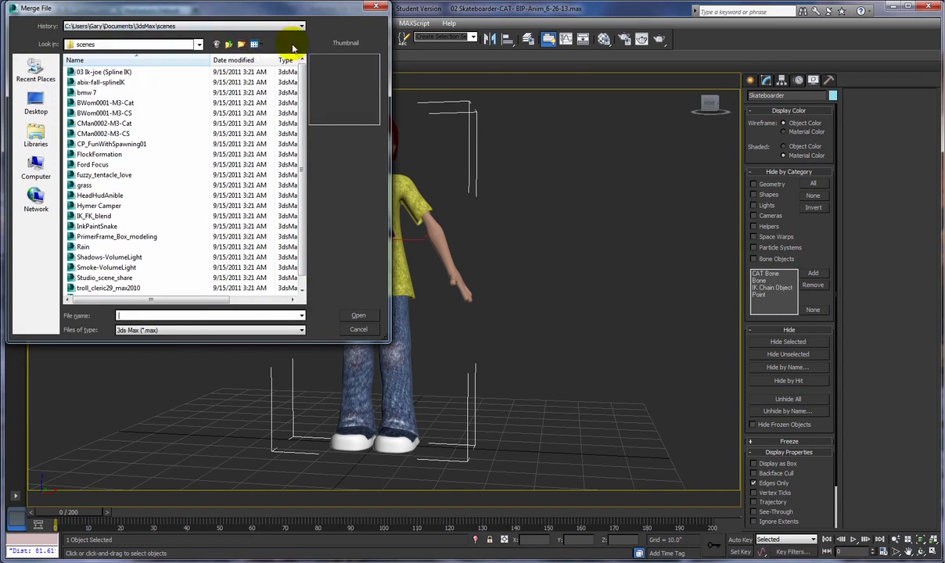
click(148, 44)
click(88, 194)
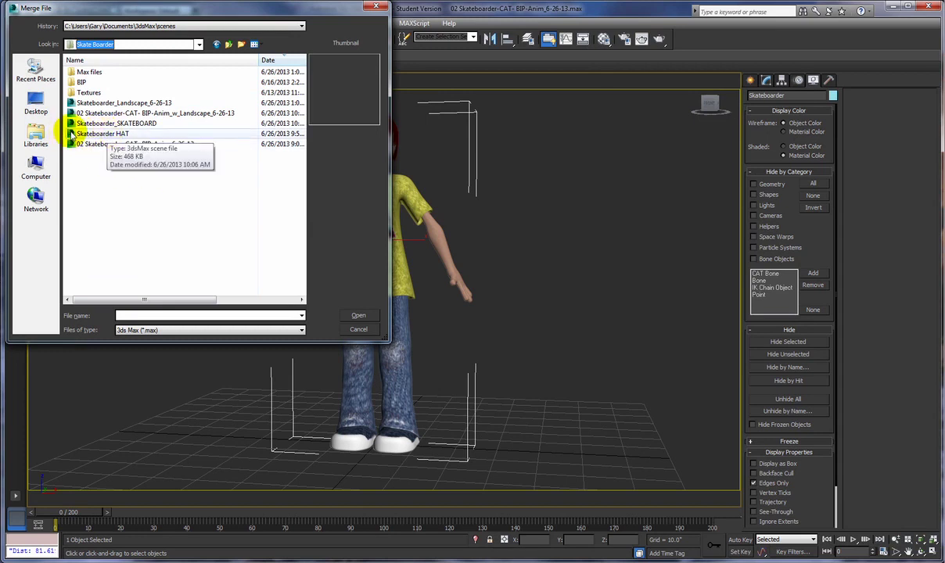
click(72, 135)
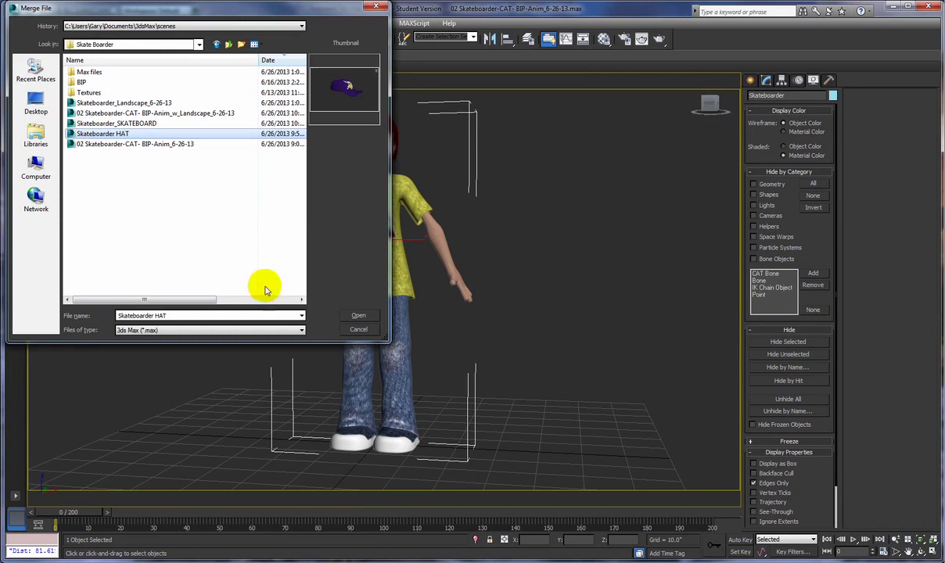
click(358, 316)
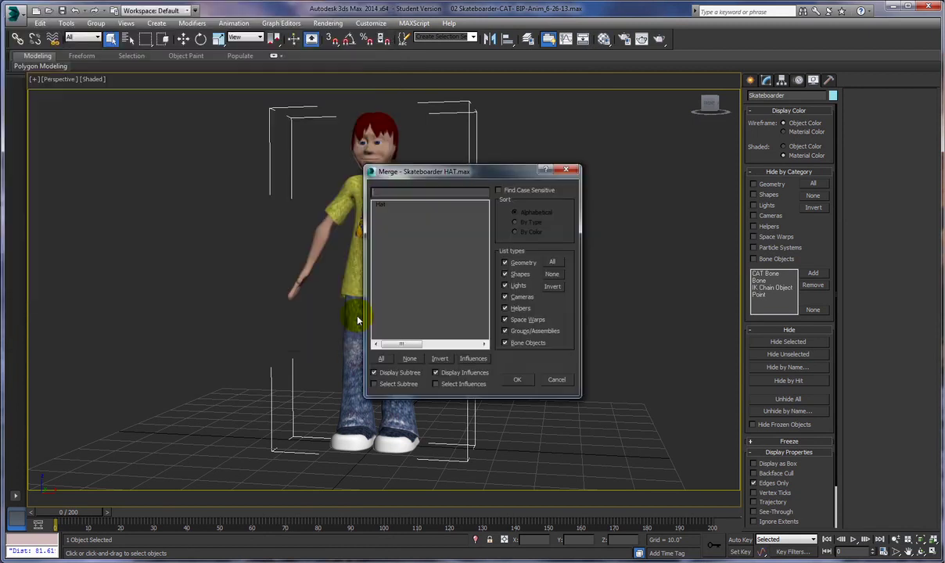
click(380, 205)
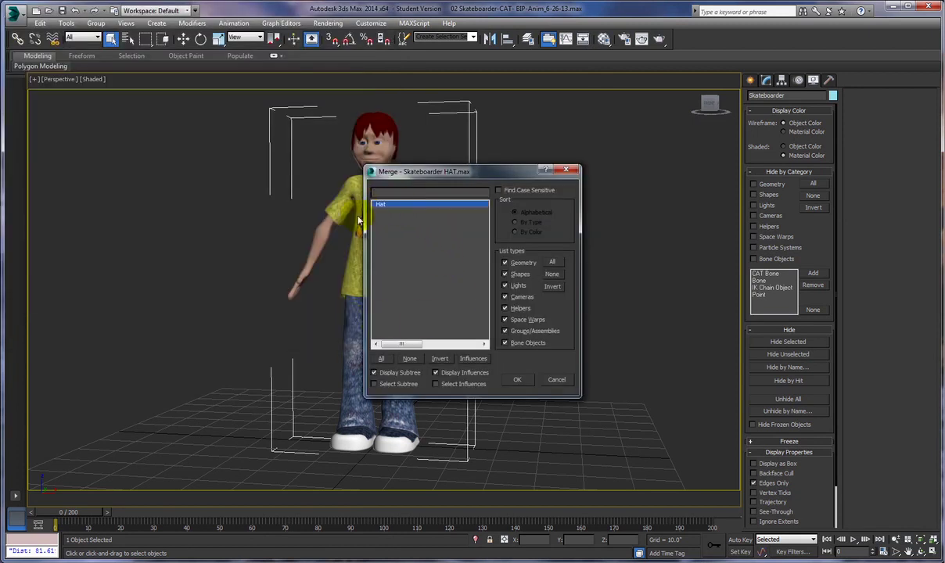
click(518, 381)
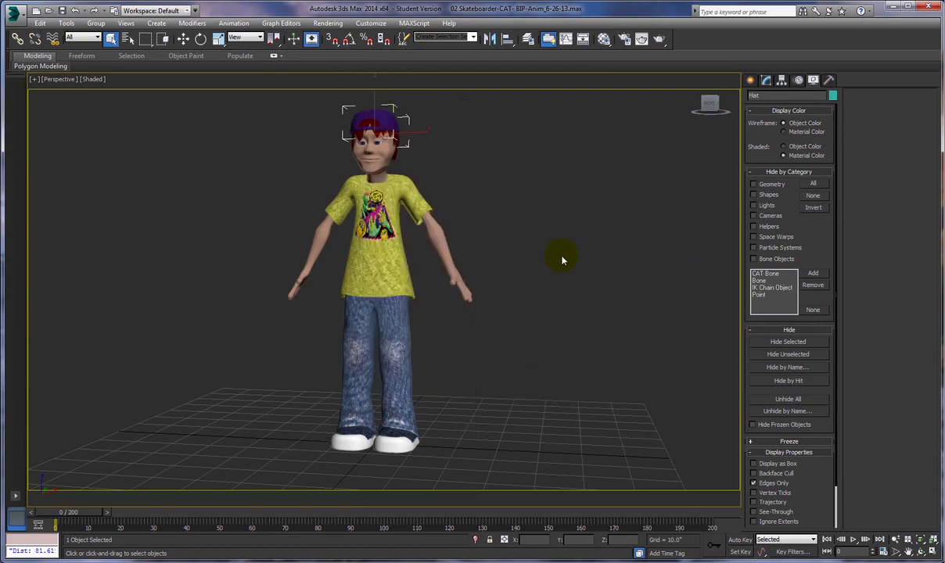
mouse_move(605, 262)
alt+middle_down()
mouse_move(506, 257)
mouse_move(417, 290)
mouse_move(605, 267)
mouse_move(594, 269)
alt+middle_up()
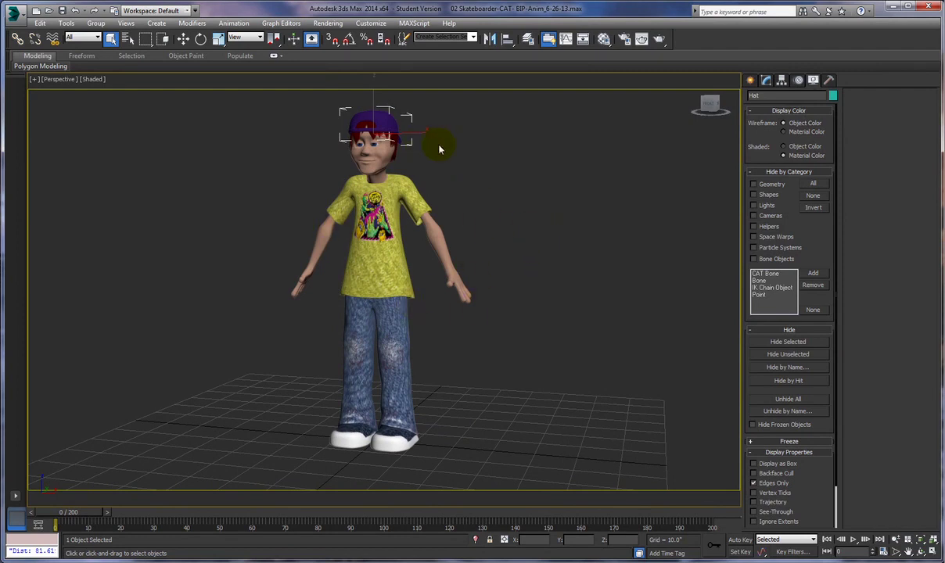
click(533, 219)
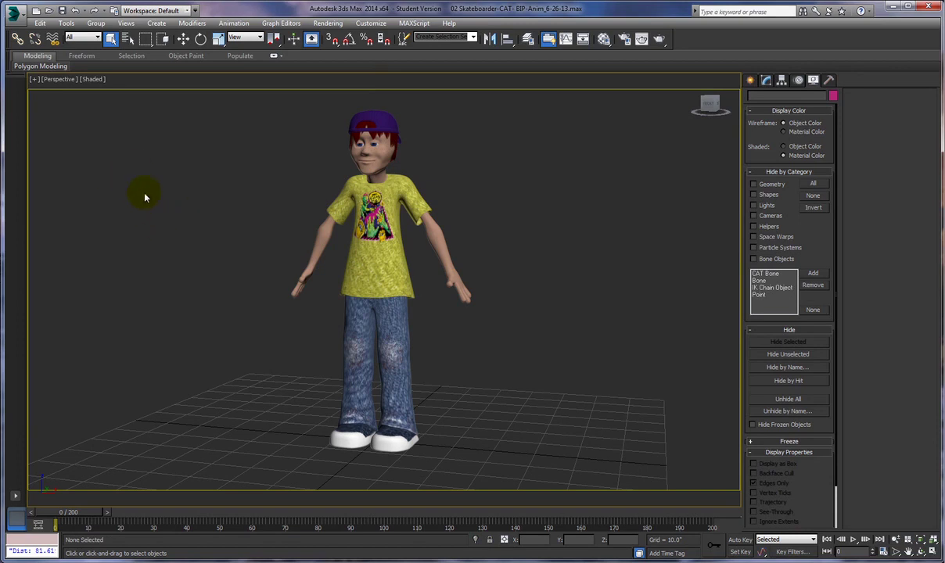
Step: Merge the Skateboard group from the Skateboarder_SKATEBOARD file into the scene
click(17, 16)
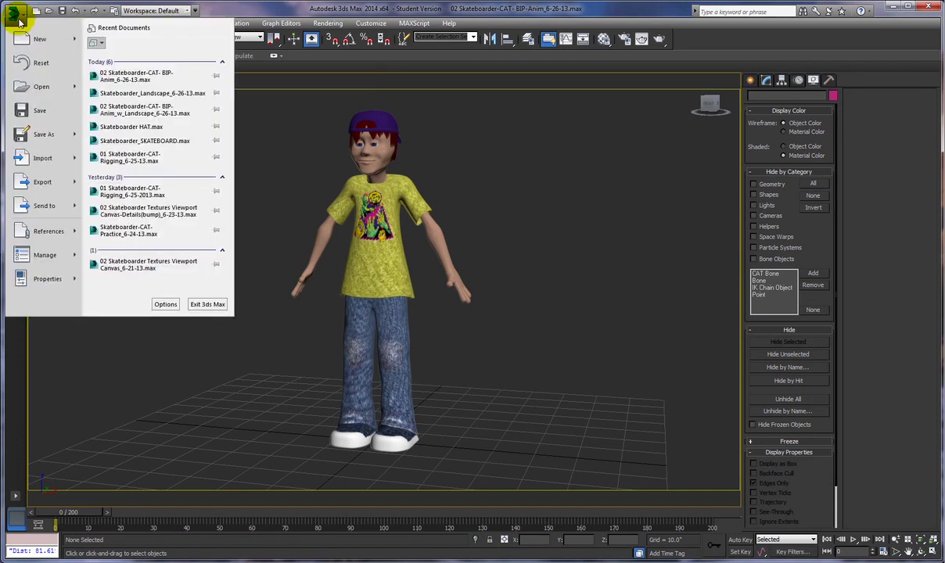
mouse_move(19, 156)
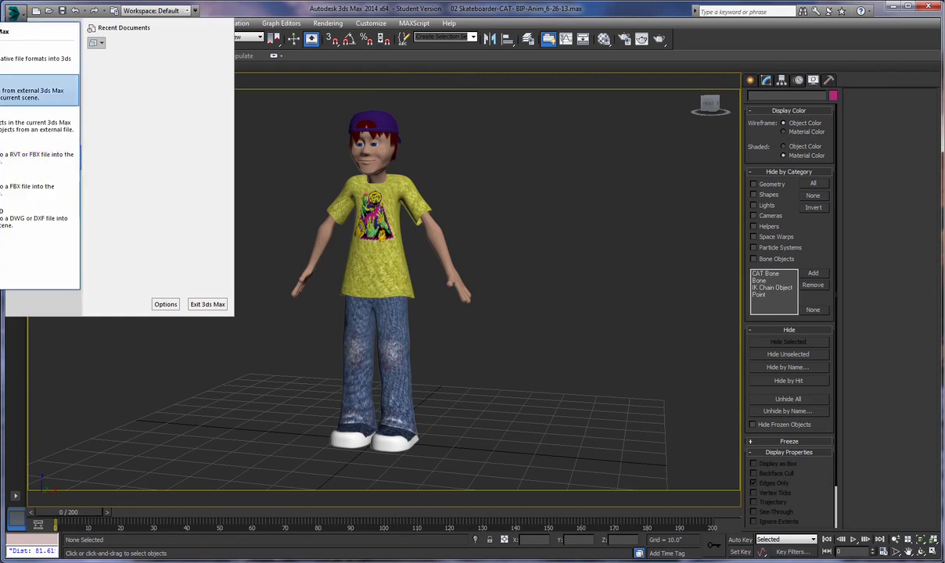
click(23, 97)
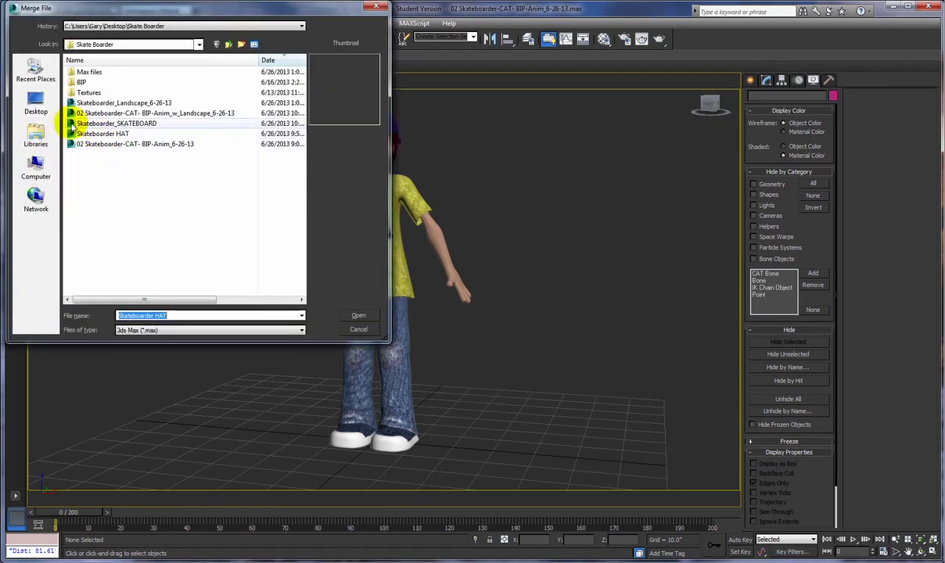
click(100, 123)
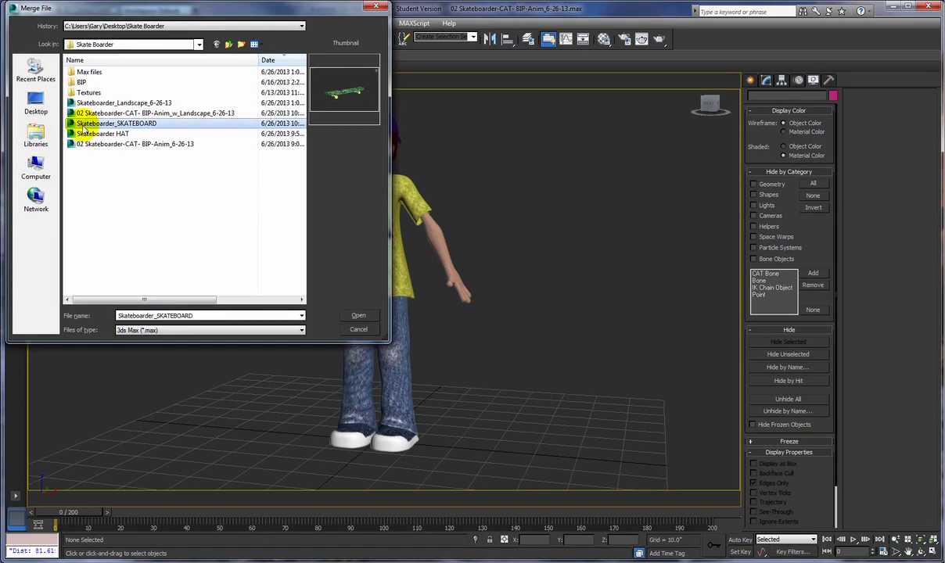
click(359, 316)
click(399, 205)
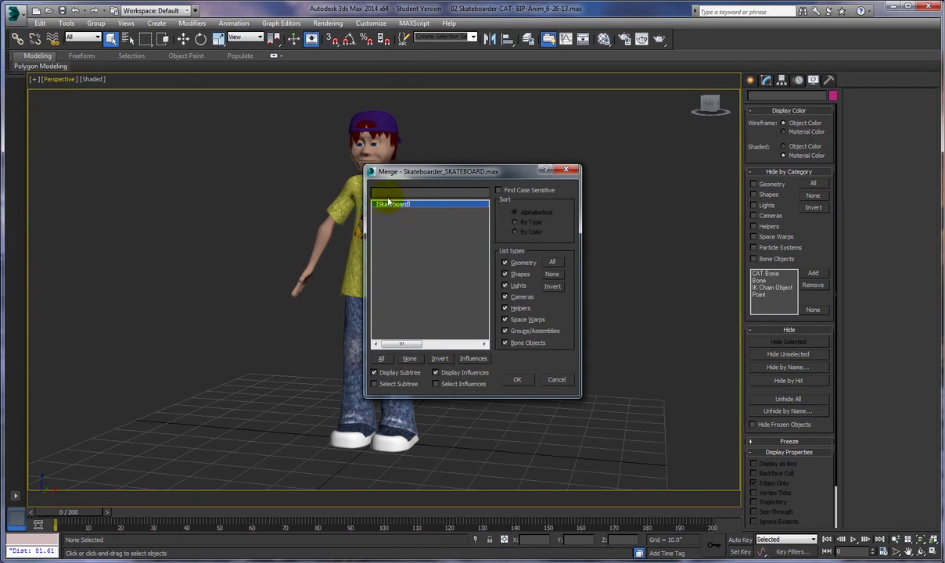
click(517, 381)
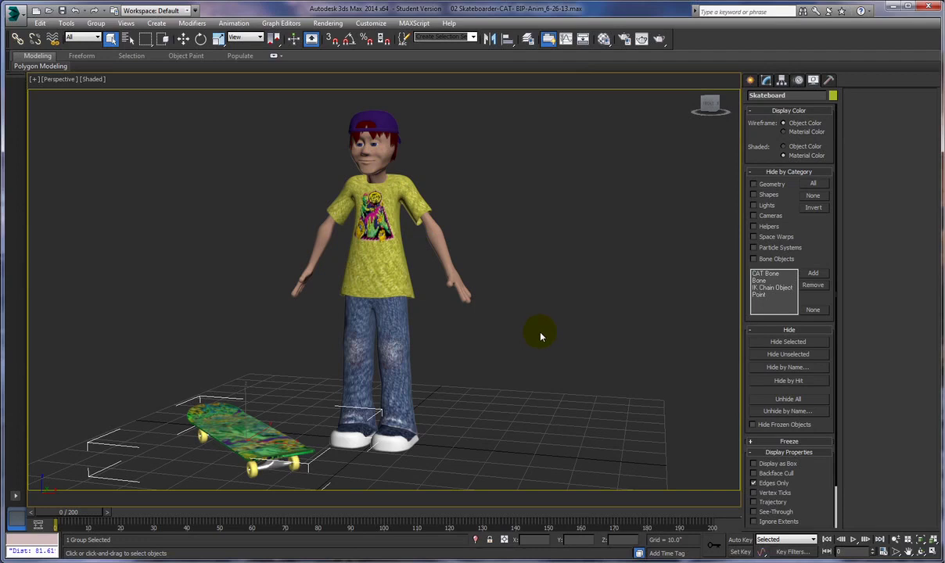
Step: Merge Background, Camera001 and ChamferBox001 from the Skateboarder_Landscape_6-26-13 file into the scene
scroll(548, 332, down, 3)
middle_drag(552, 337, 550, 304)
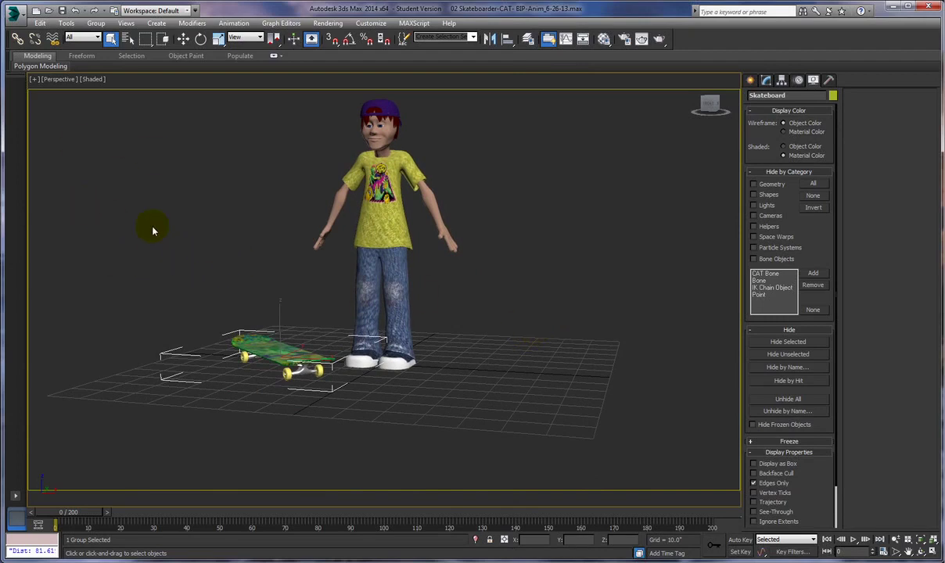
click(17, 18)
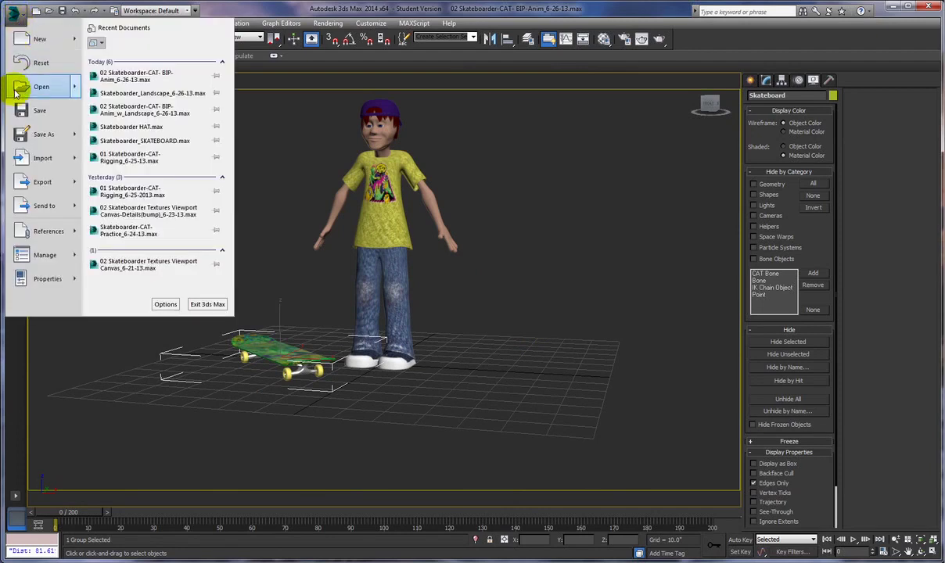
mouse_move(22, 159)
click(44, 98)
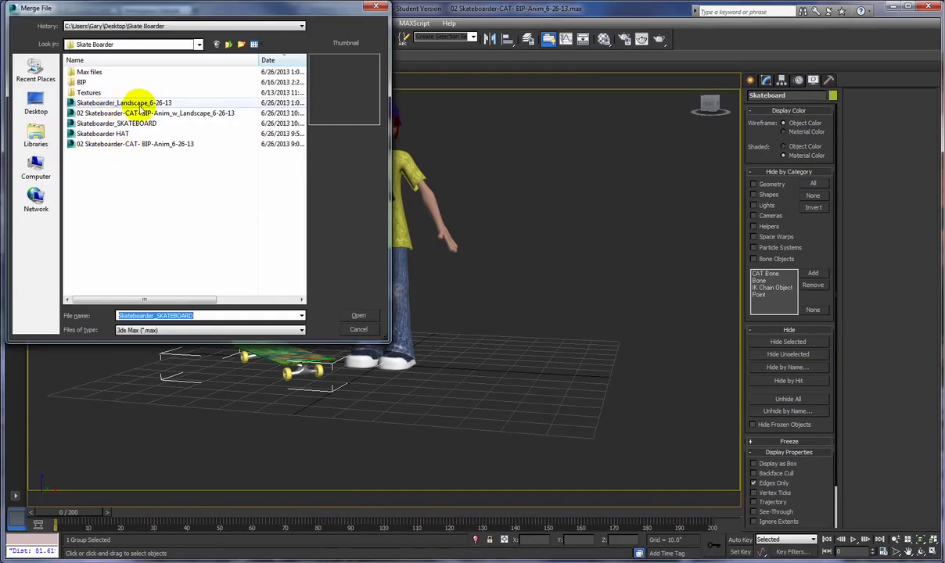
click(70, 104)
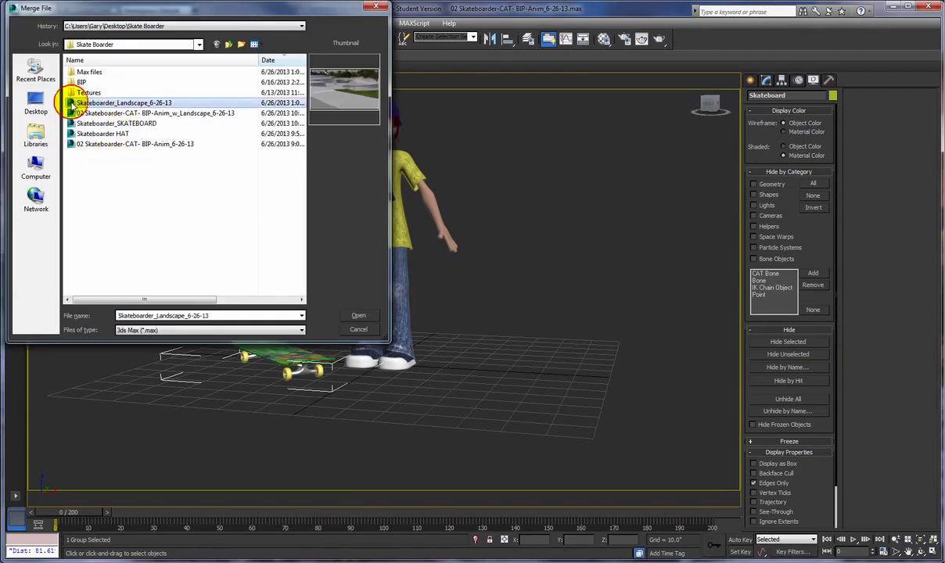
click(358, 317)
click(389, 205)
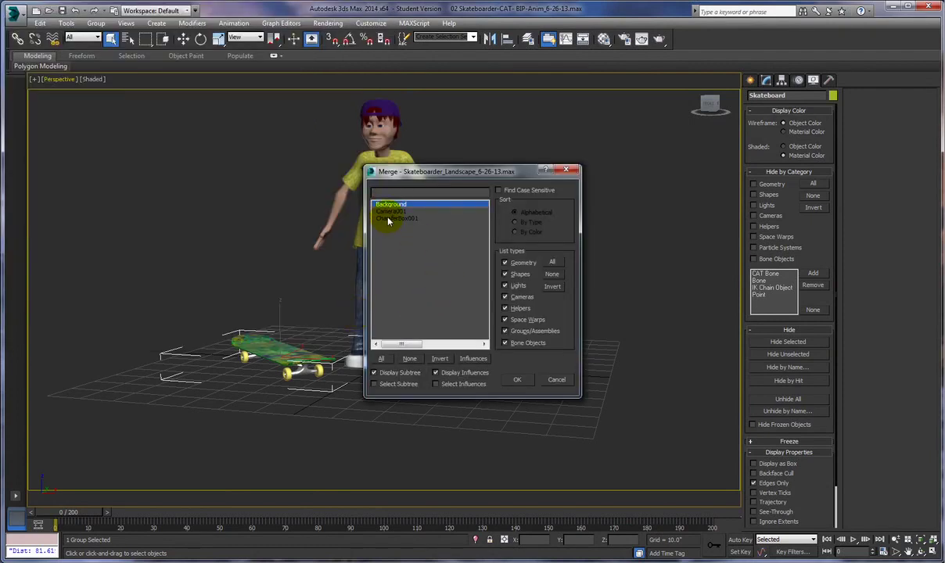
shift+click(389, 218)
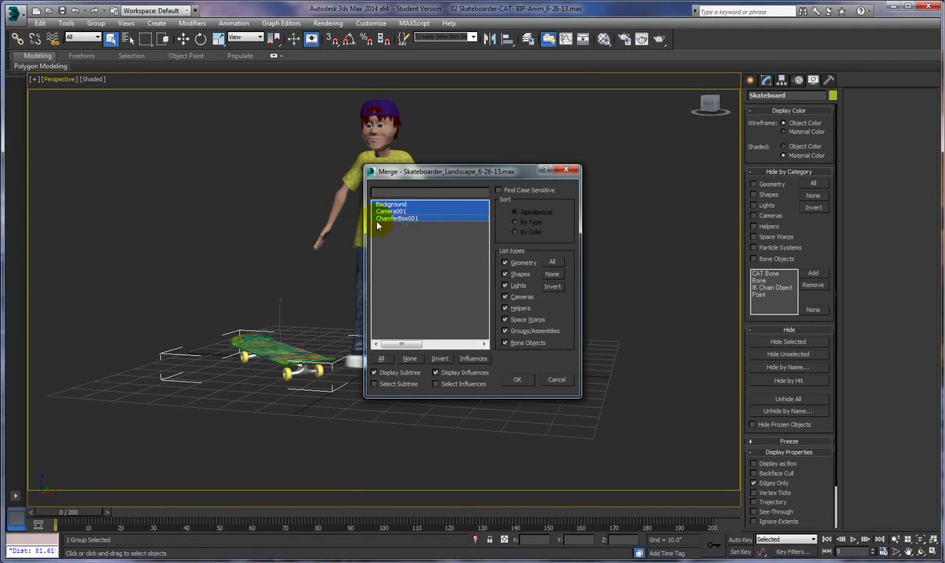
click(517, 381)
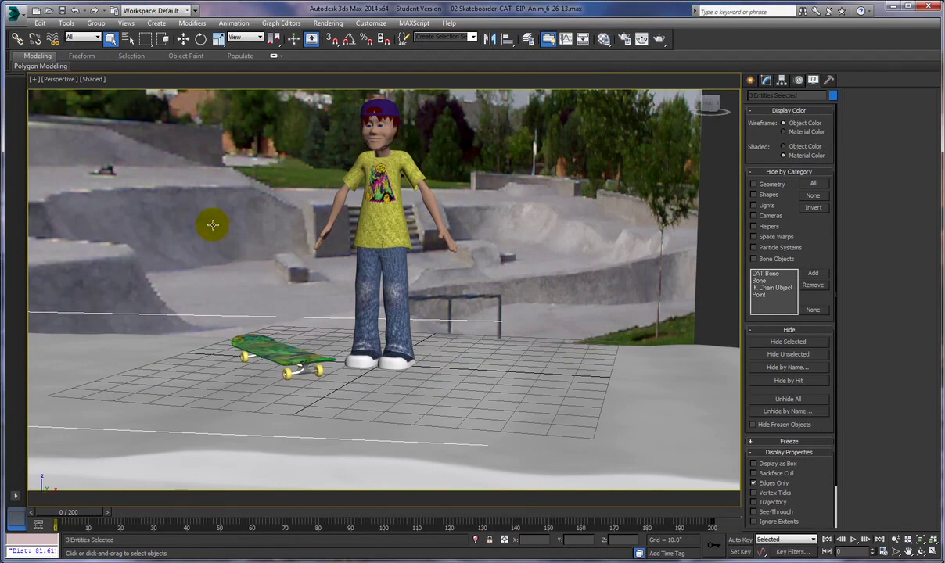
Step: Bring back the hidden rig and select all of its bones using the CAT Rig All selection set in the perspective view
key(c)
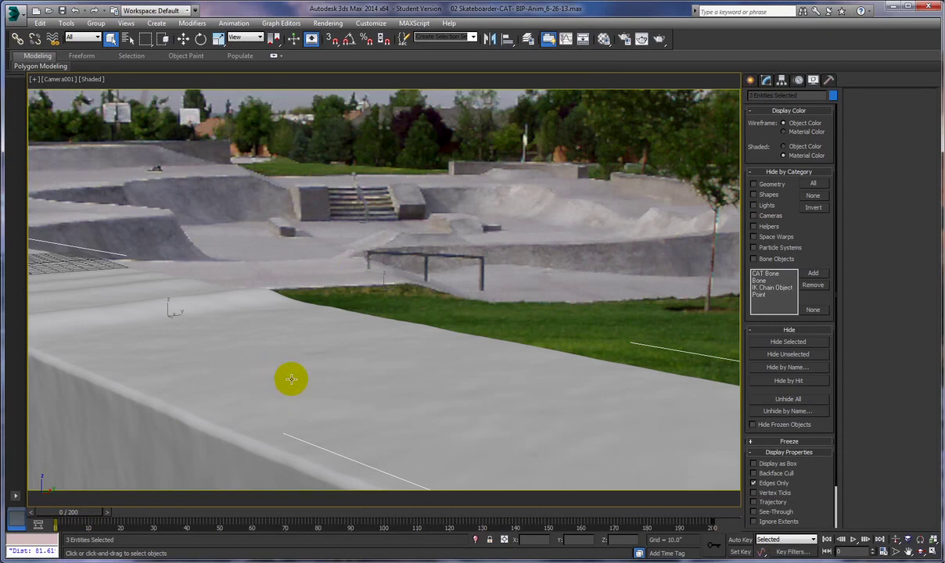
key(p)
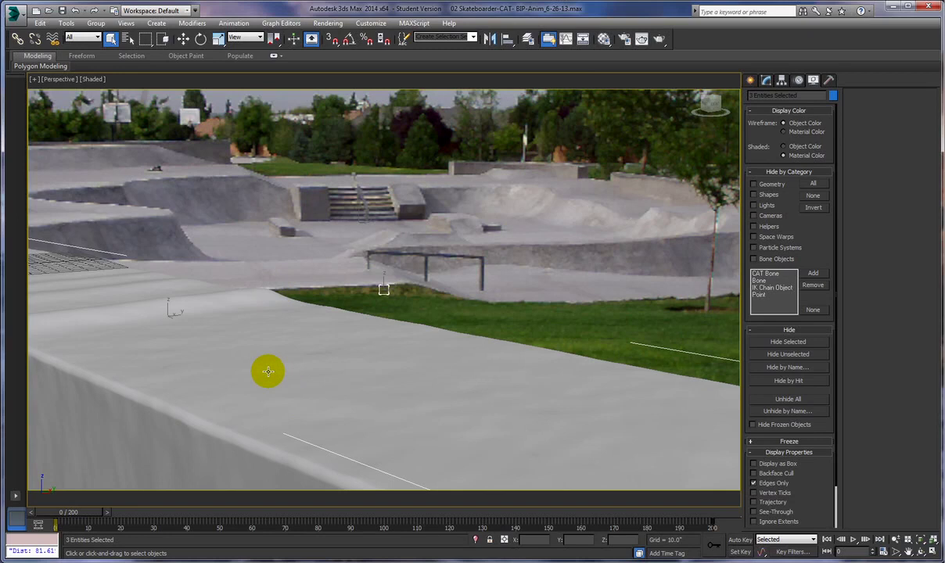
middle_drag(268, 371, 483, 407)
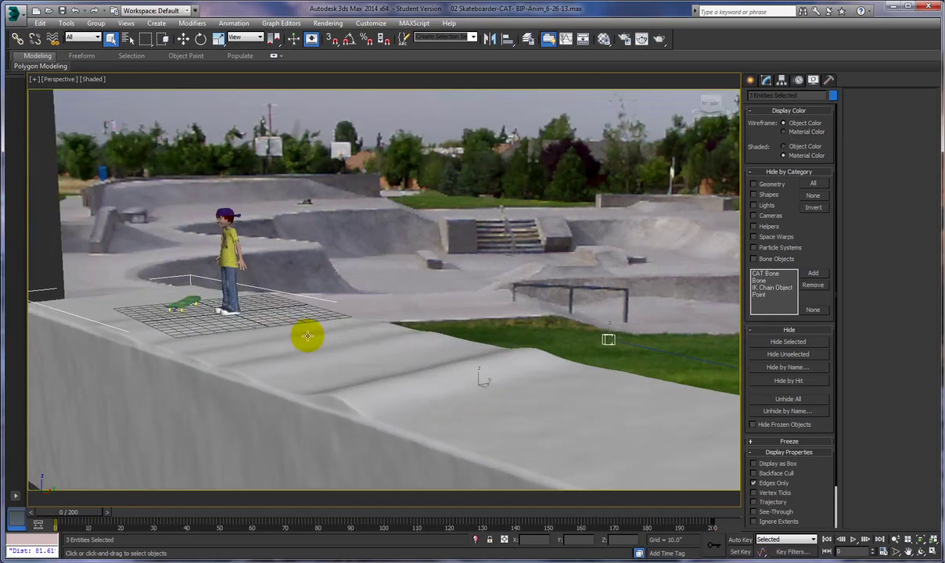
alt+middle_drag(296, 337, 344, 322)
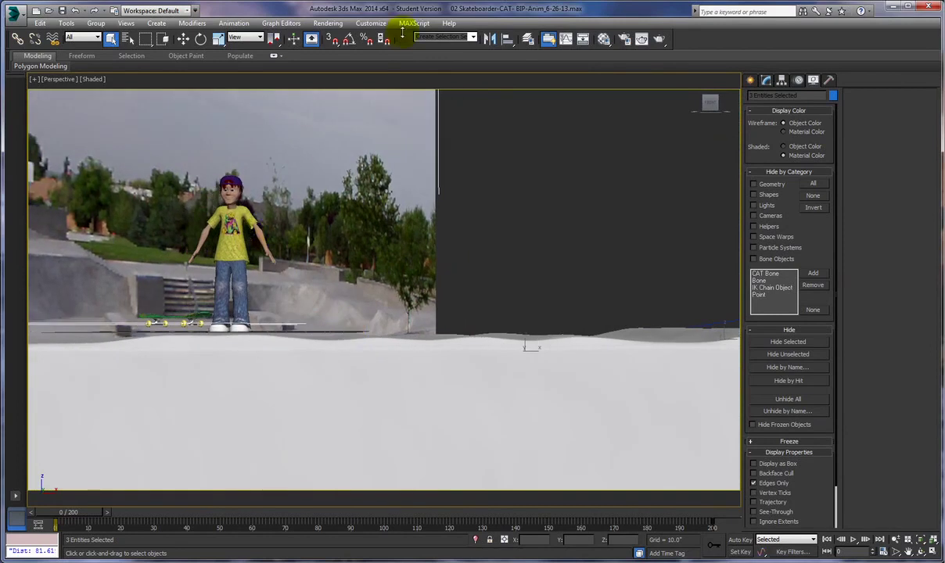
click(472, 37)
click(446, 48)
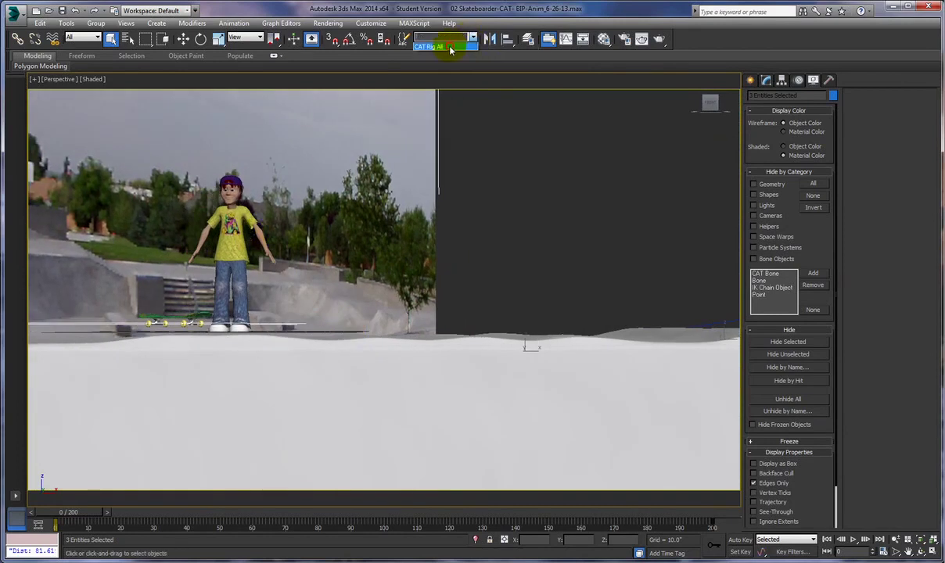
click(468, 343)
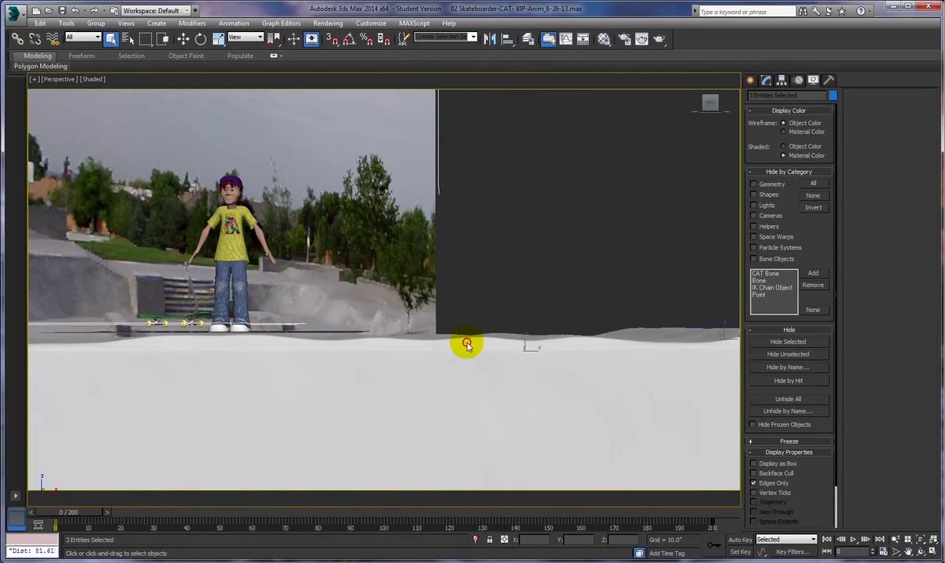
ctrl+alt+middle_drag(302, 337, 415, 293)
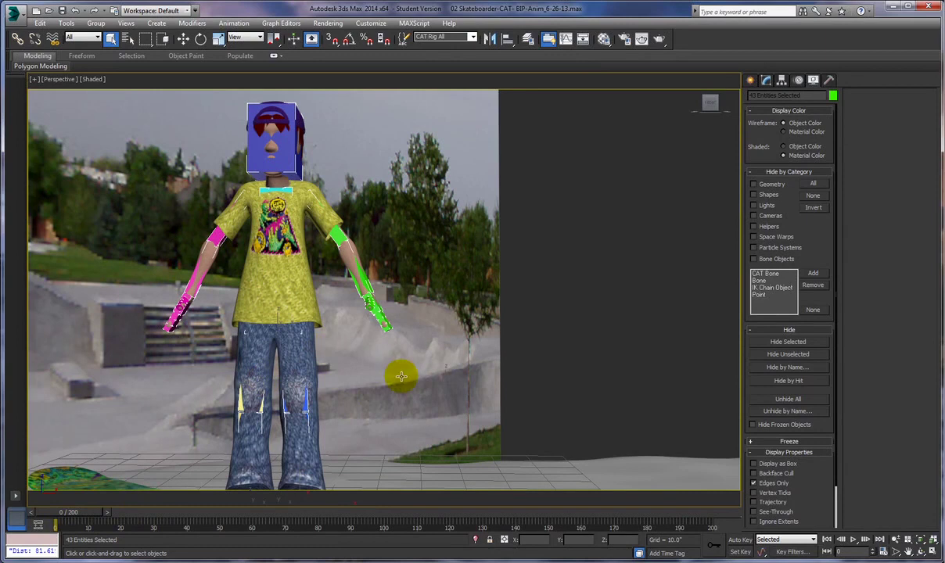
scroll(432, 392, down, 3)
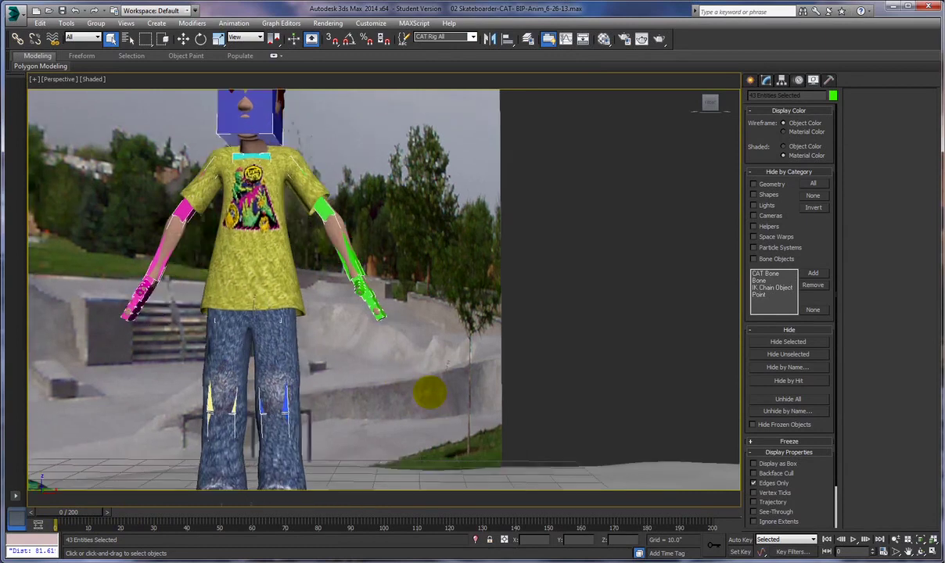
middle_drag(450, 439, 389, 392)
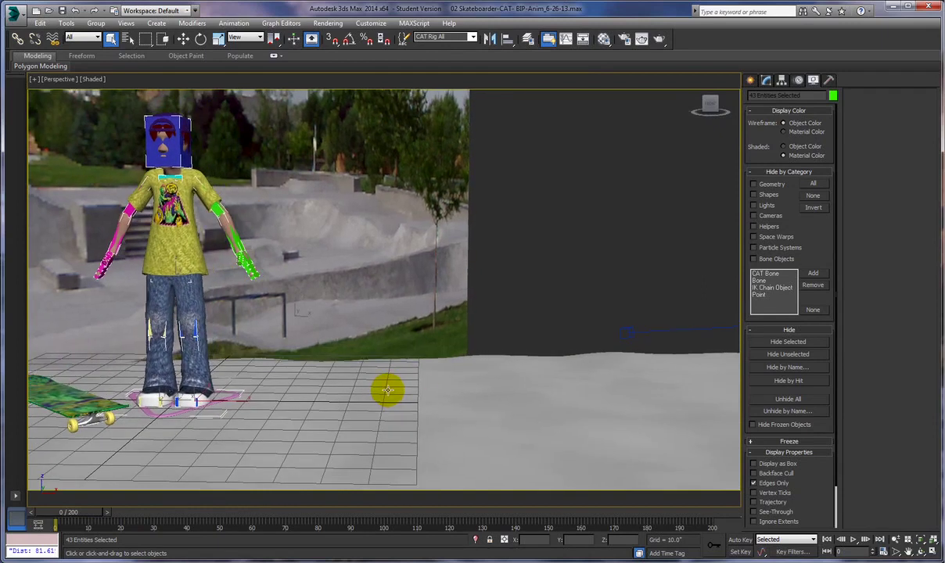
Step: View the scene through Camera001 and select the Skateboarder_ helper at the base of the CAT rig
key(c)
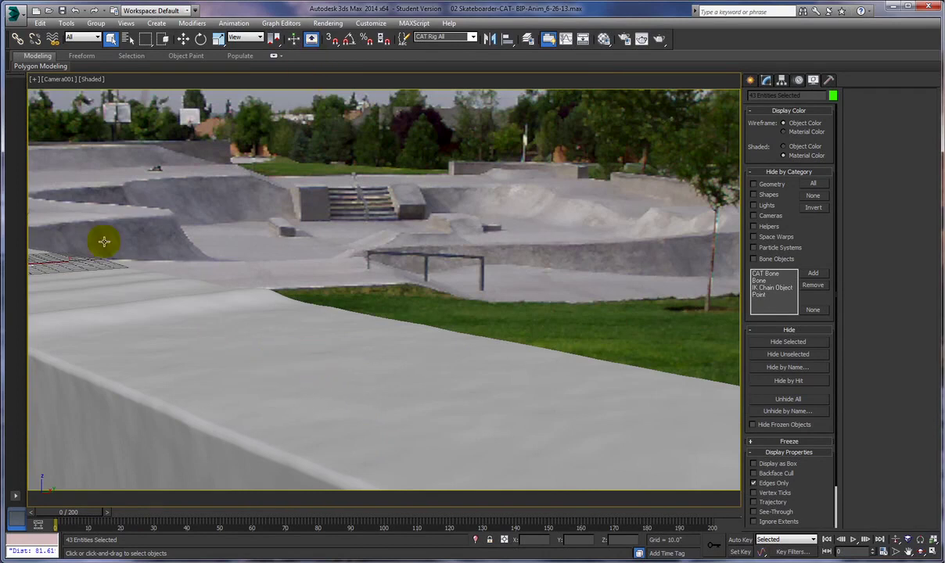
click(32, 266)
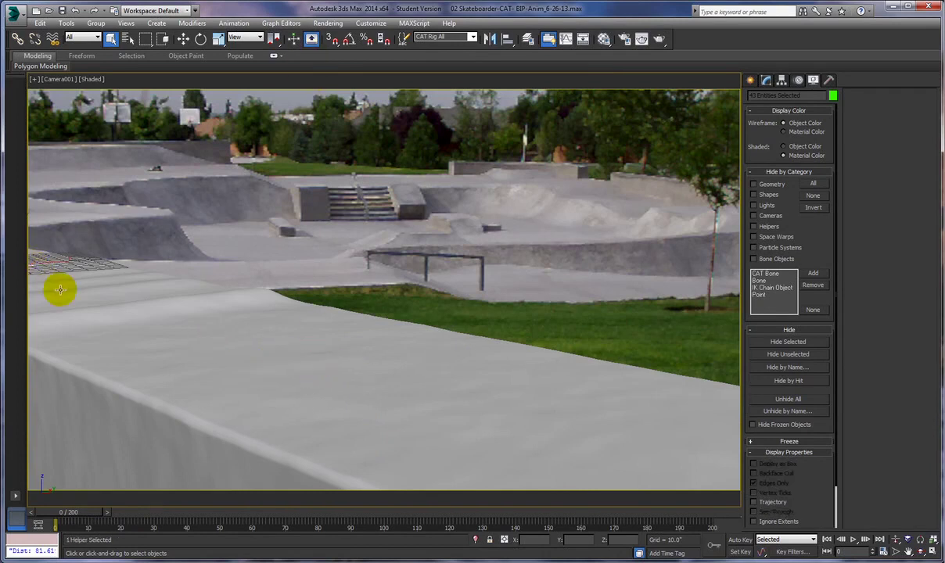
double_click(766, 95)
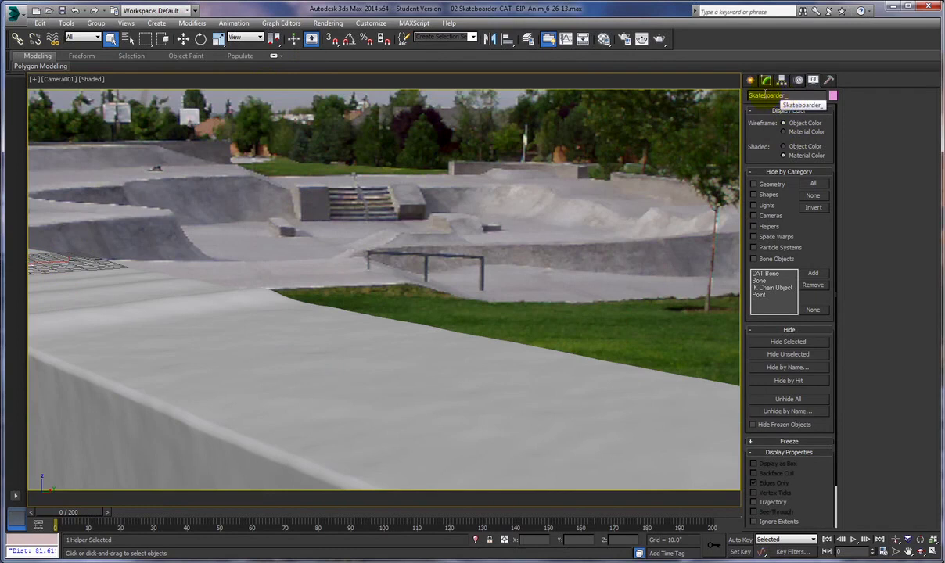
key(Return)
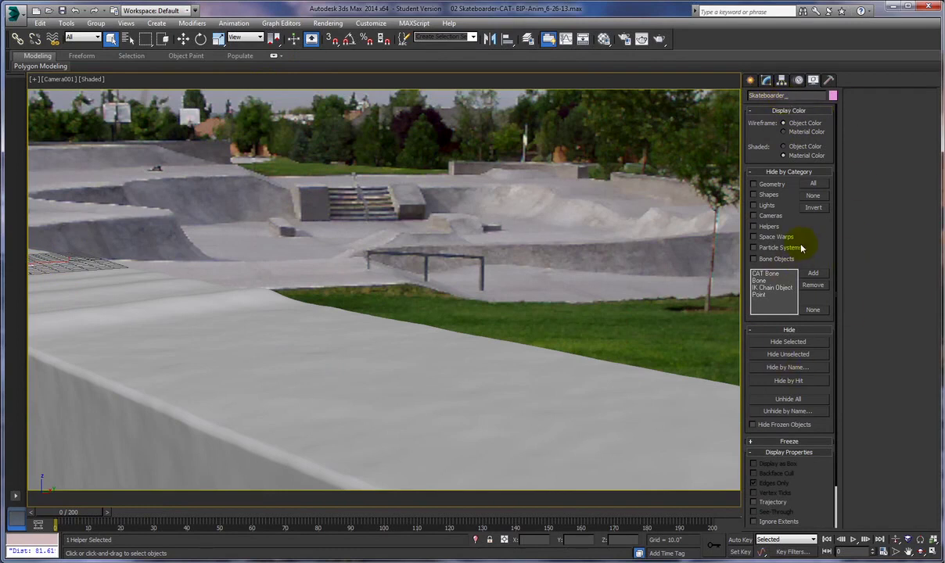
Step: Load the Biped BIP file Skateboarder_Anim from the Skate Boarder folder as an animation clip for the rig
click(798, 80)
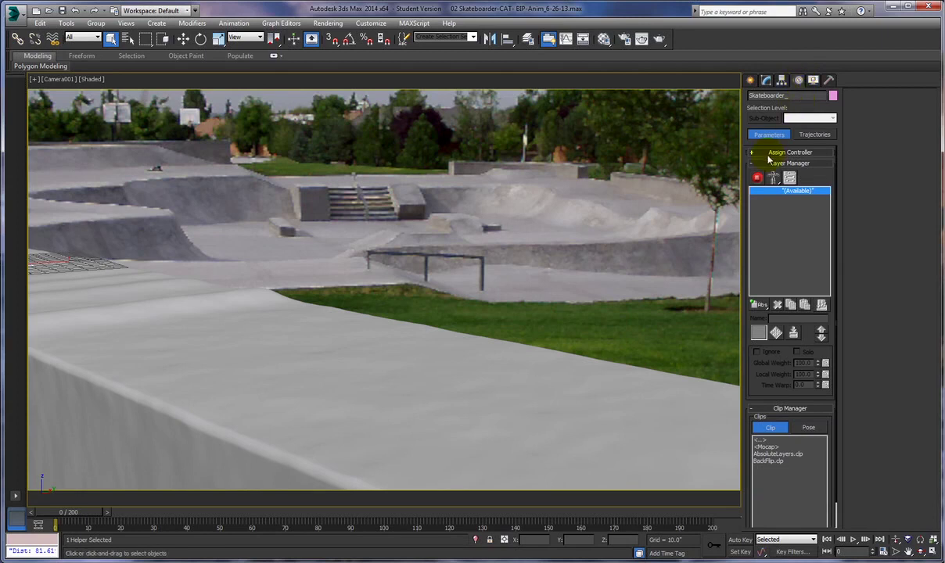
scroll(828, 461, down, 2)
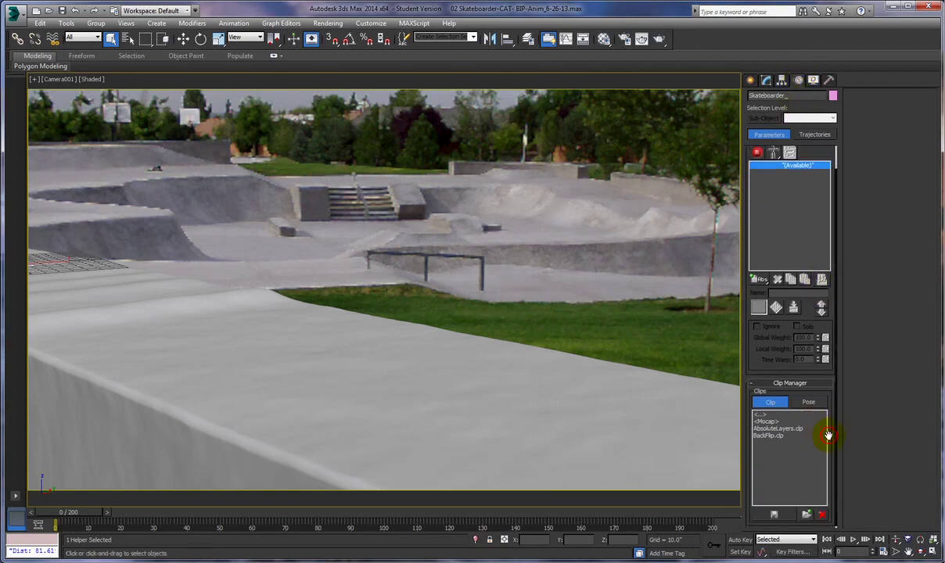
click(808, 514)
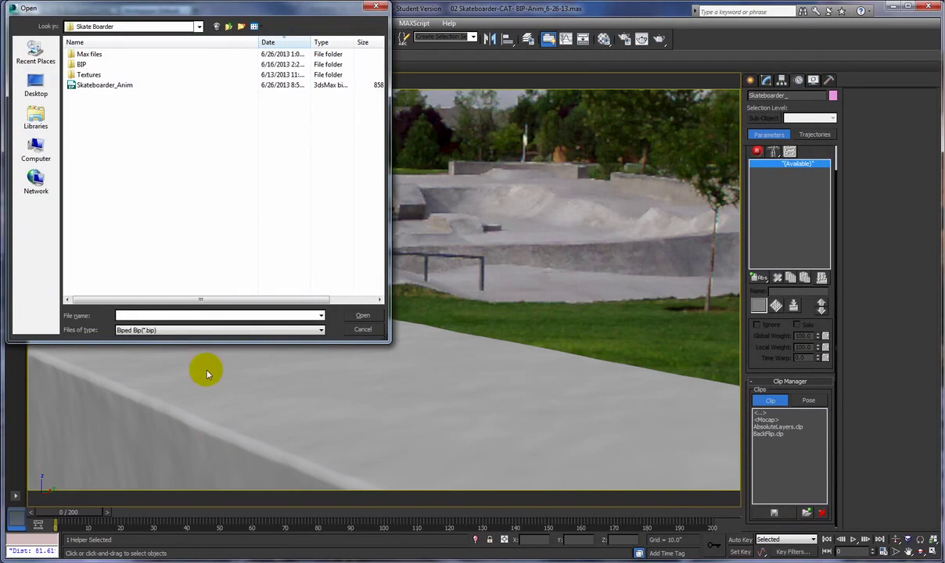
click(185, 330)
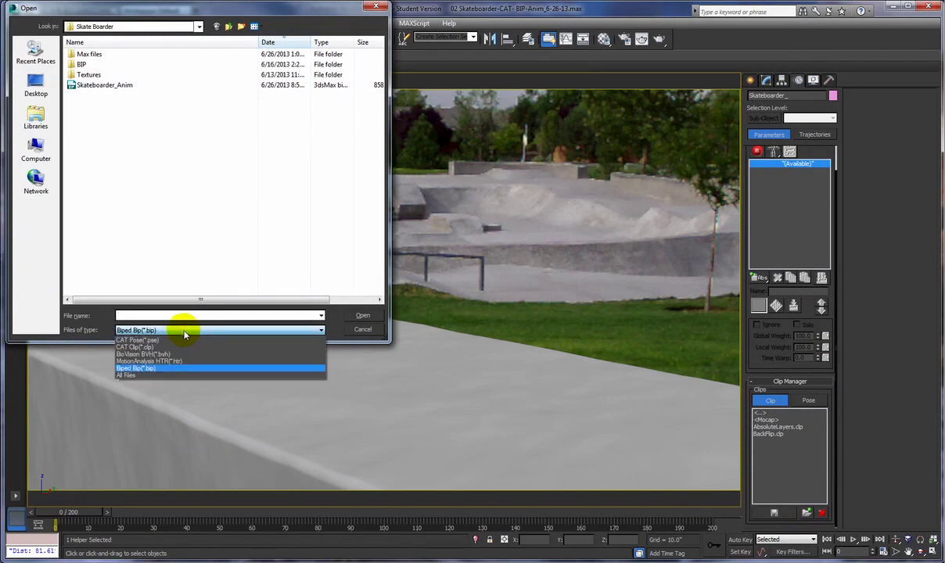
click(136, 340)
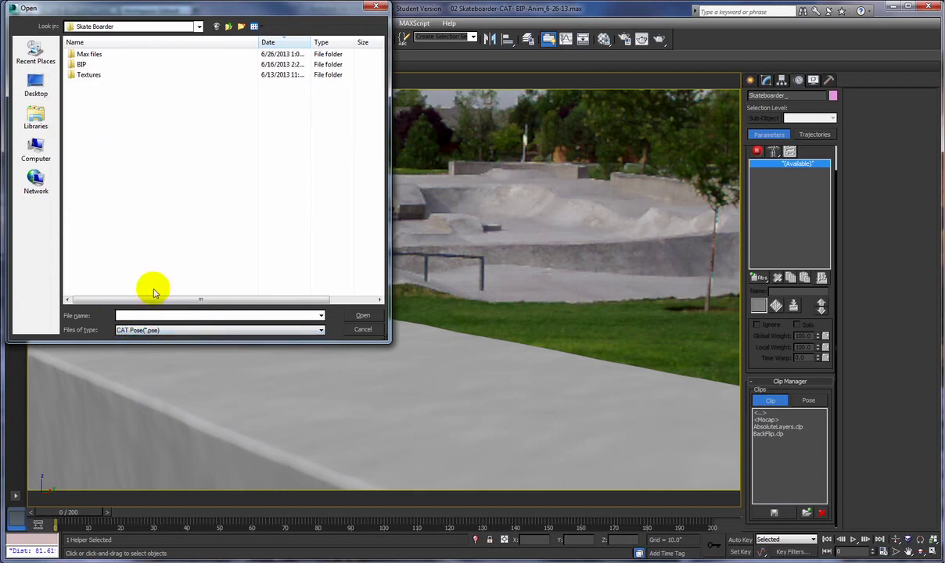
click(160, 327)
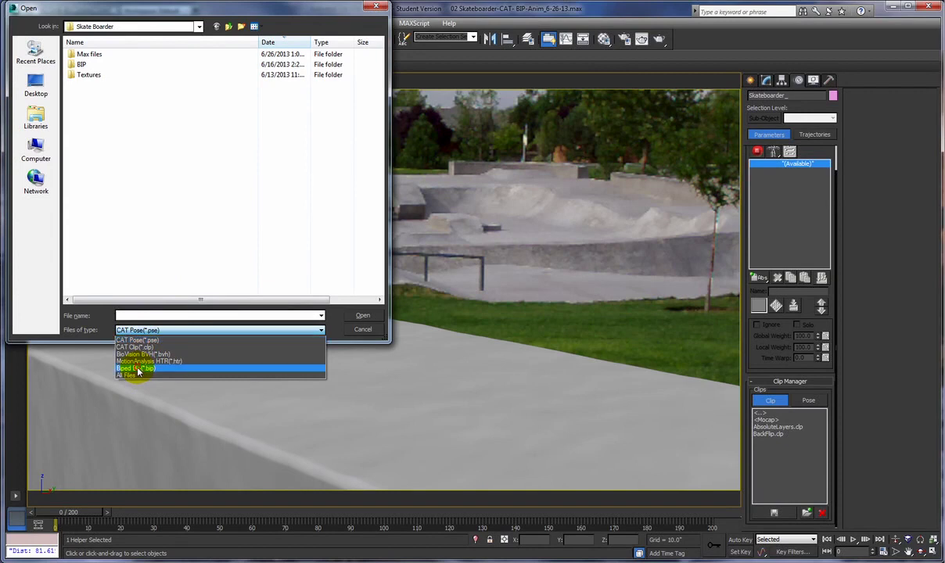
click(135, 368)
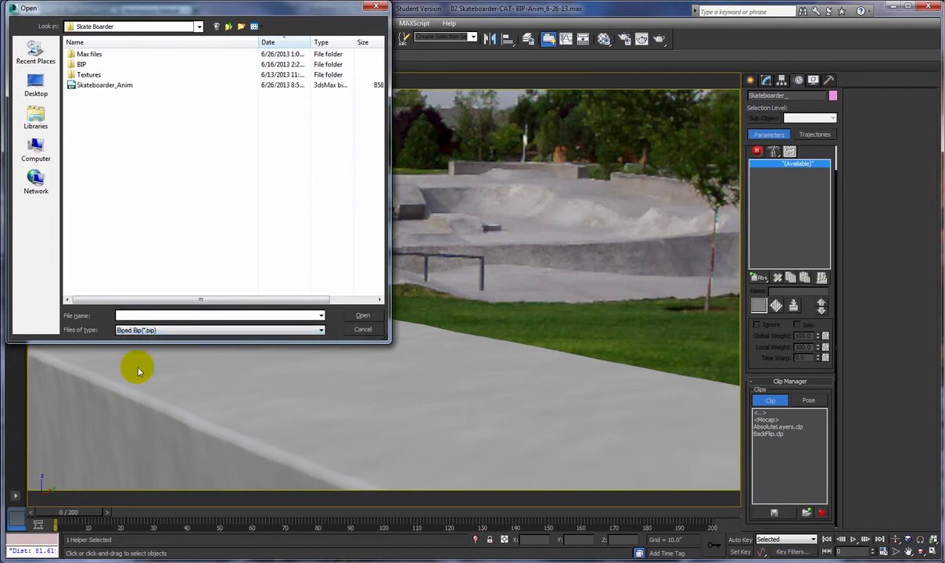
click(72, 85)
click(360, 316)
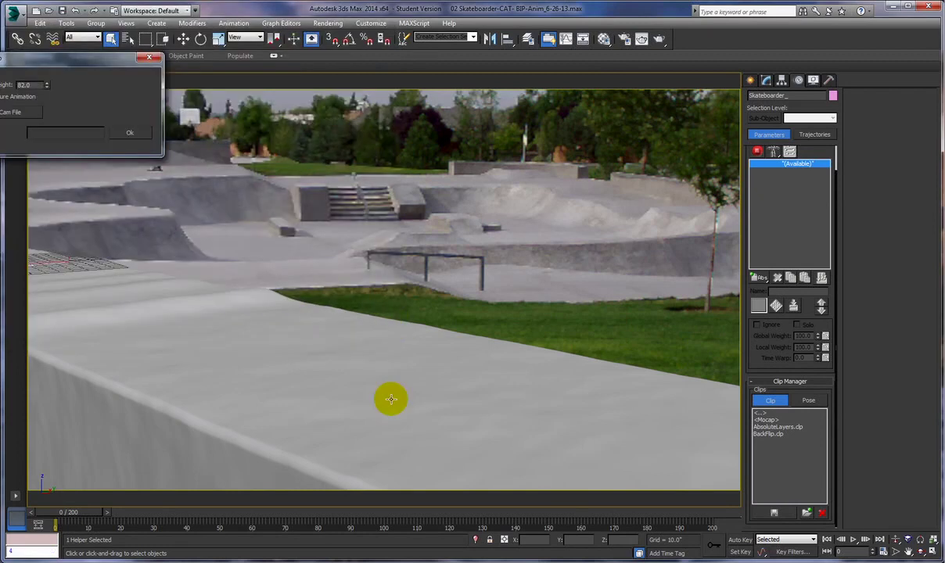
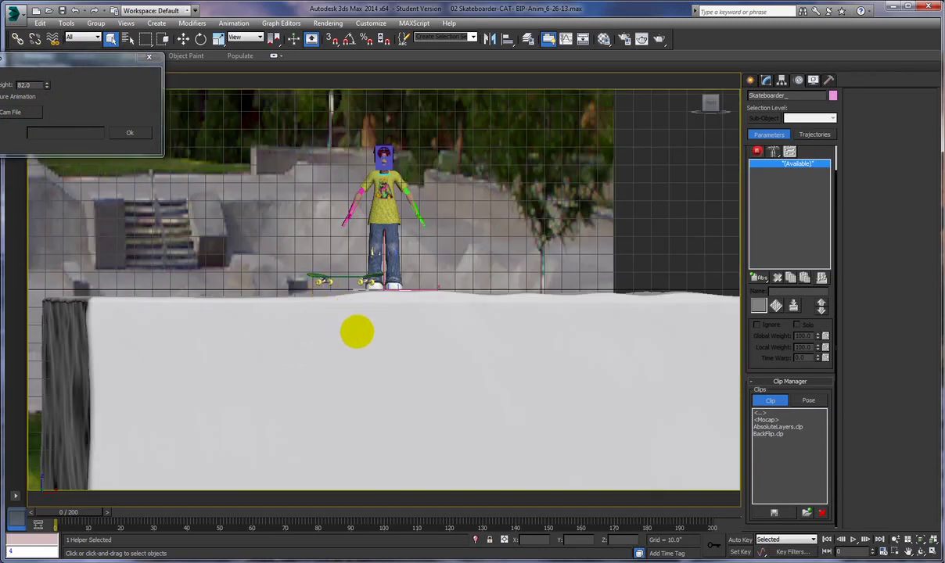
Step: Measure the character's height from the ground to the top of the head, then accept the BIP import with a height of 82.0
scroll(354, 331, up, 6)
scroll(429, 270, down, 5)
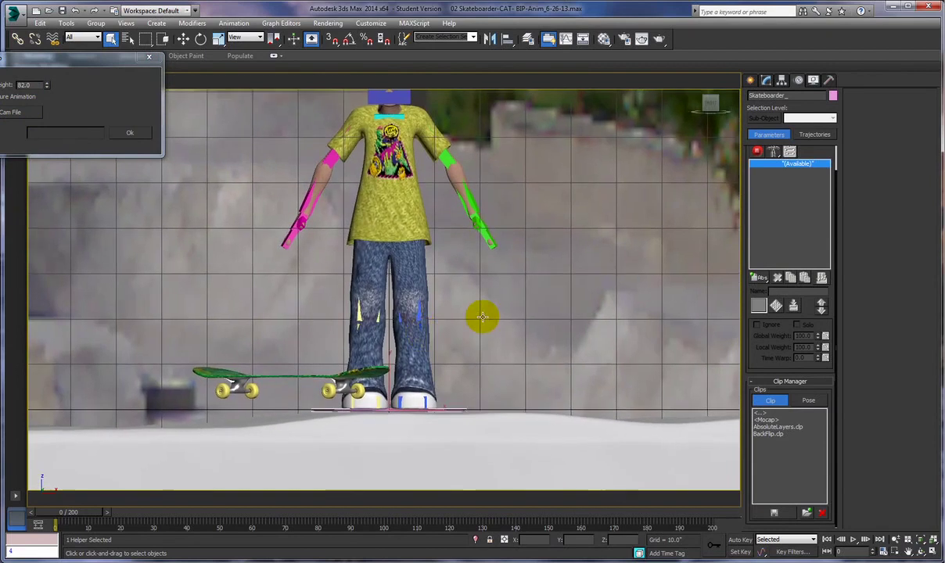
middle_drag(482, 316, 481, 380)
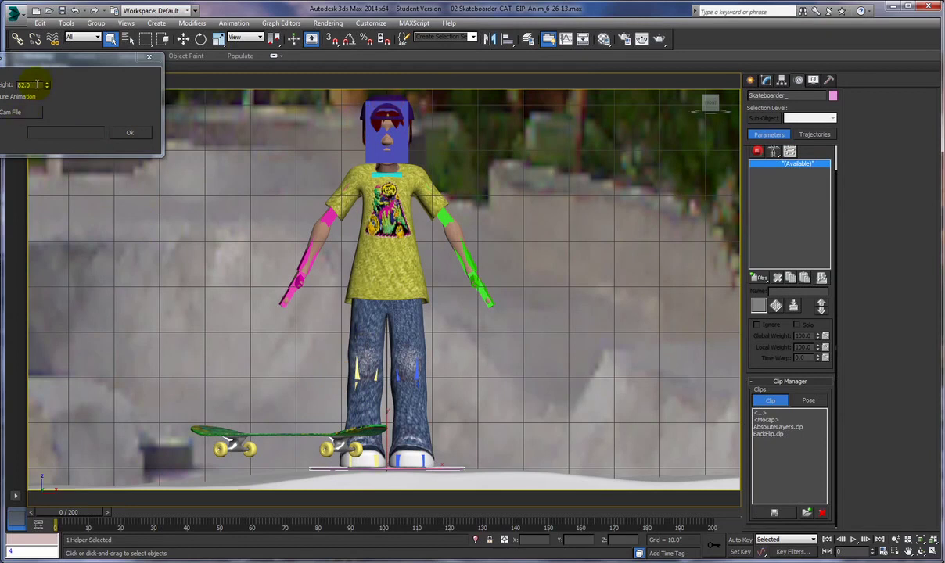
double_click(33, 84)
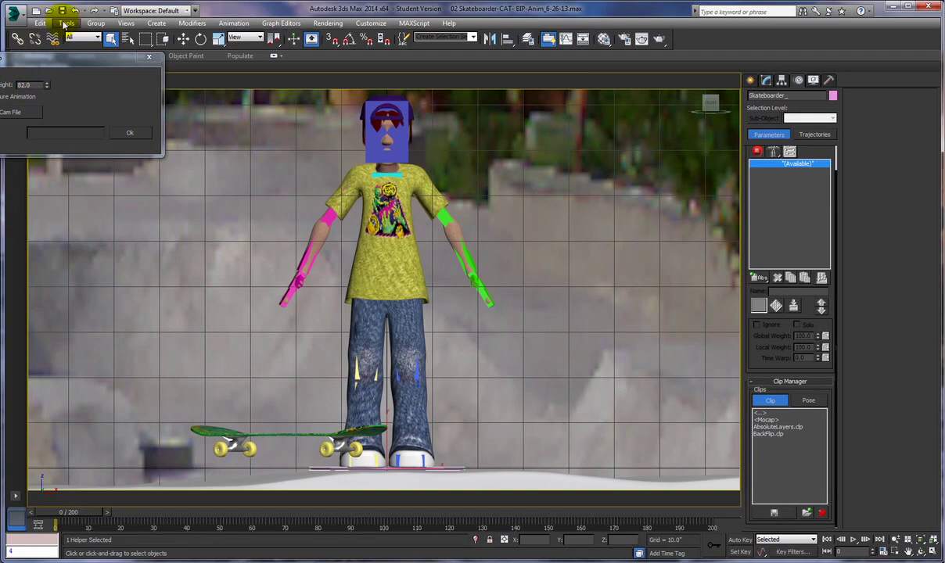
click(65, 24)
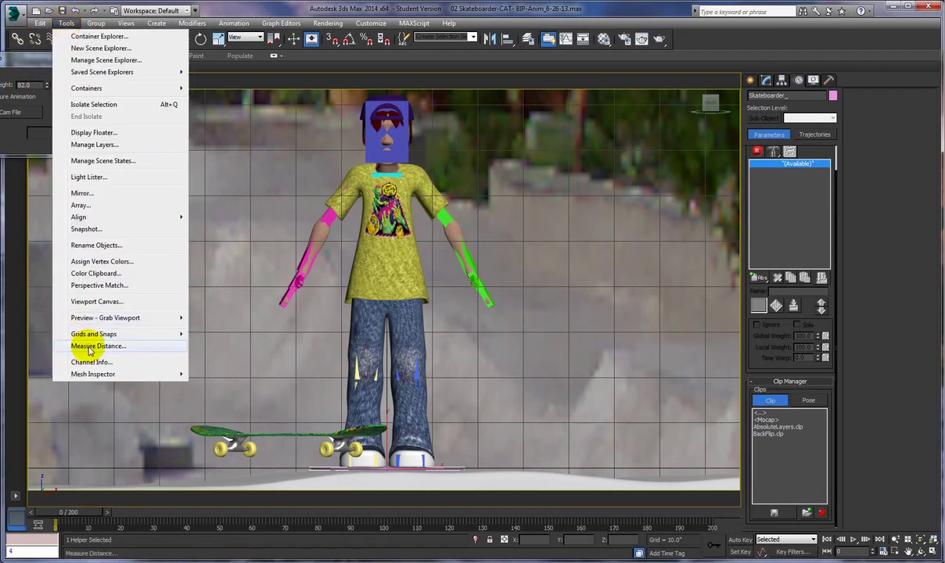
click(131, 348)
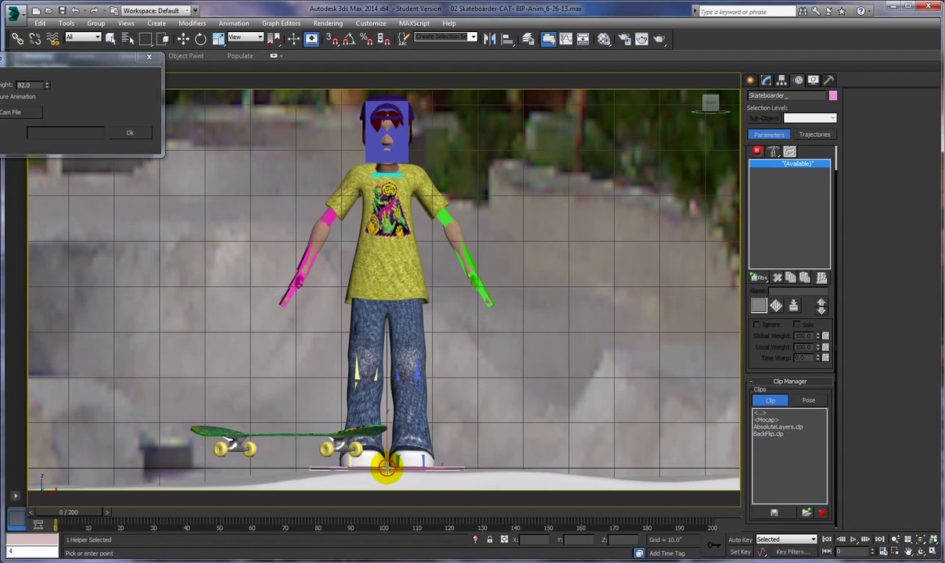
click(387, 100)
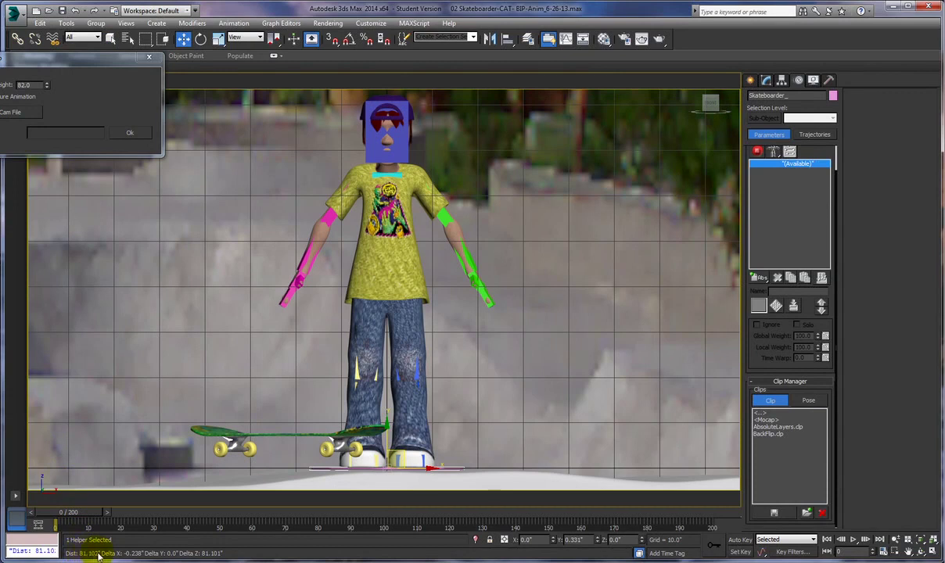
click(130, 136)
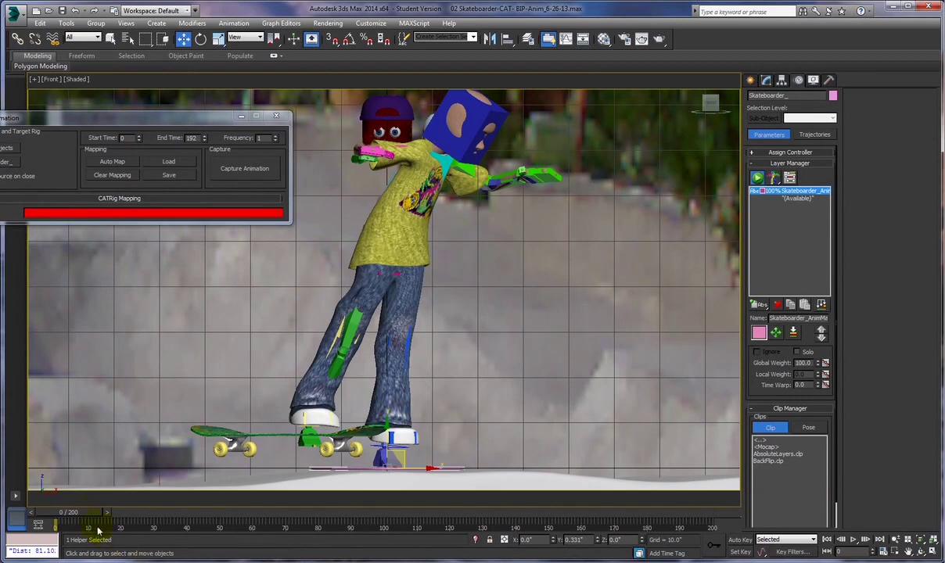
Step: Scrub to frame 8 and capture the imported animation onto the CAT rig, deleting the source hierarchy and the mapping layer
drag(89, 506, 117, 513)
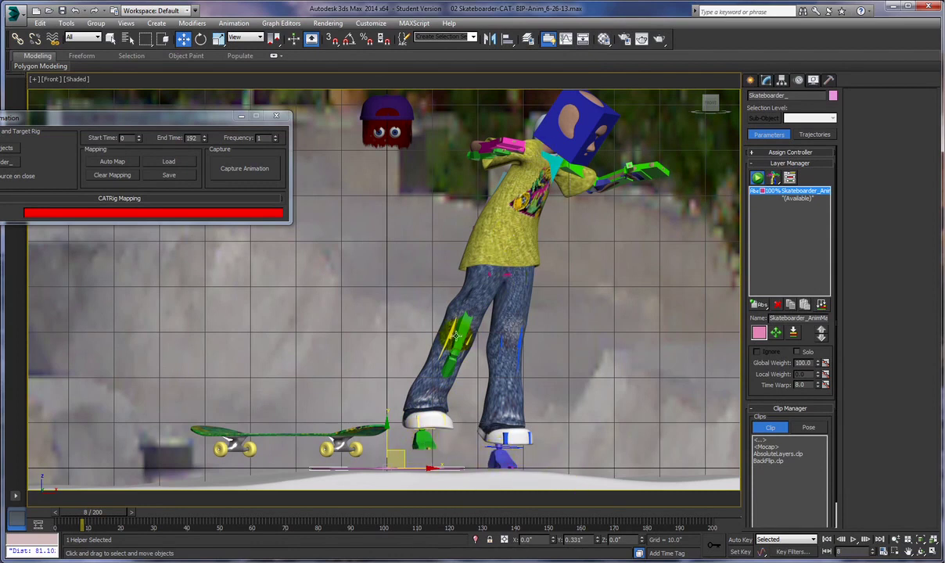
click(243, 169)
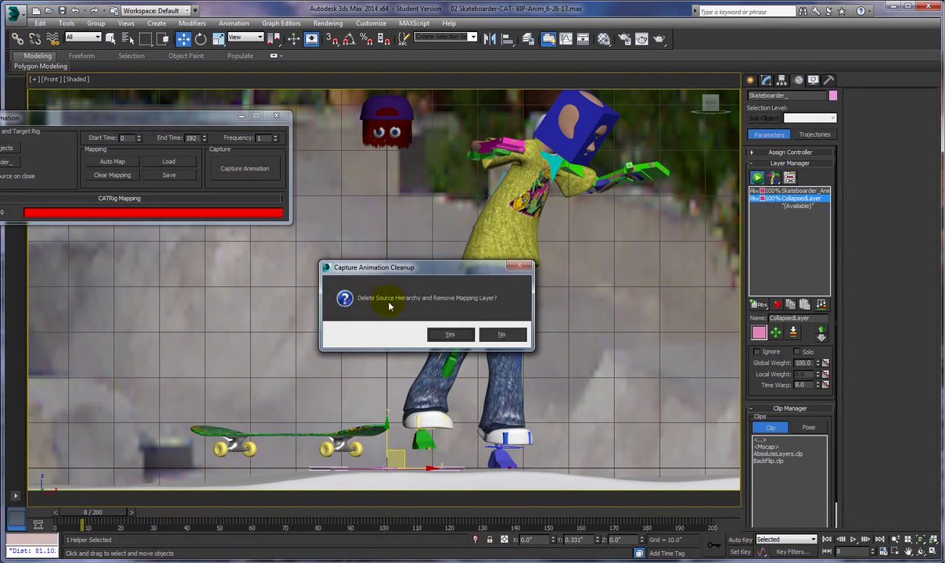
click(450, 337)
click(810, 199)
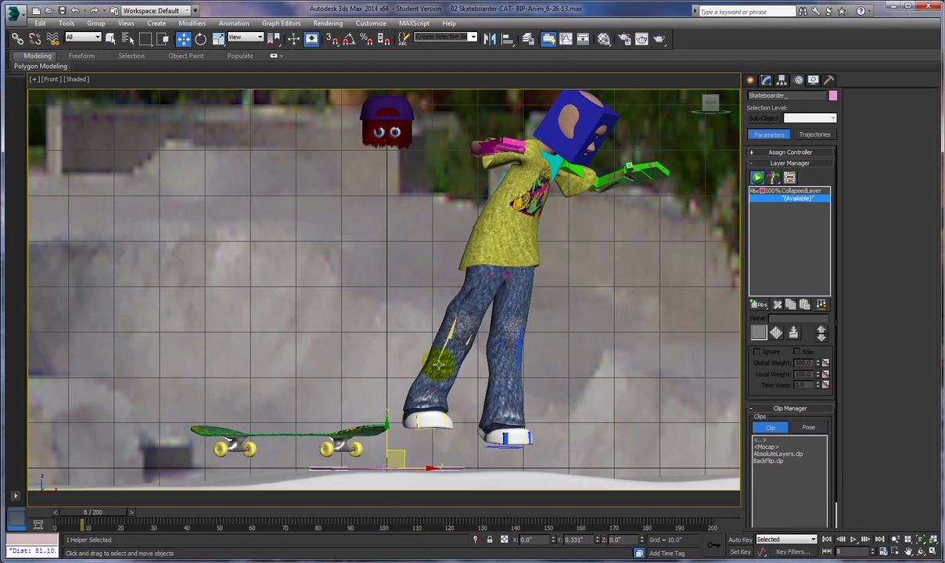
Step: Return the timeline to frame 0
click(92, 514)
drag(91, 514, 19, 499)
key(w)
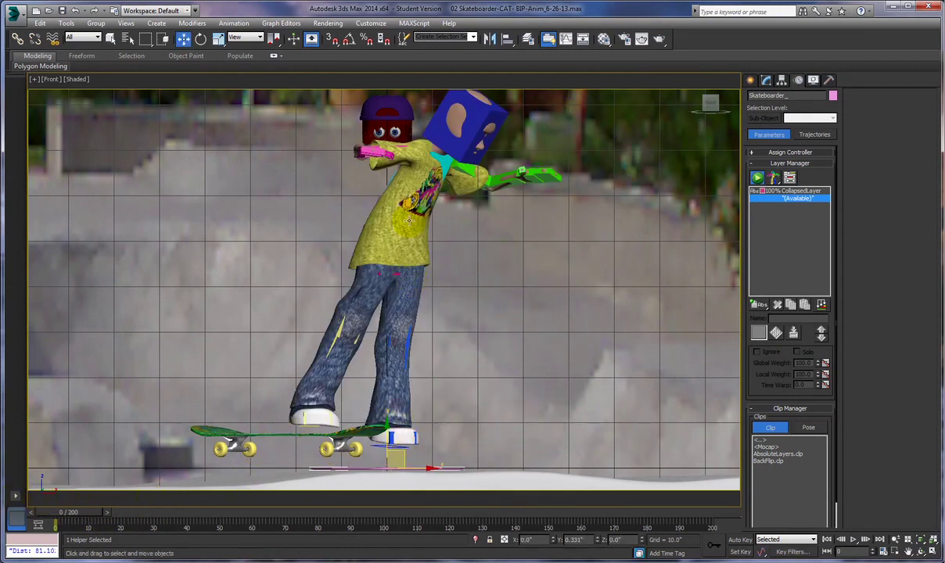
Step: Select the Skateboarder body mesh in the front view
click(473, 37)
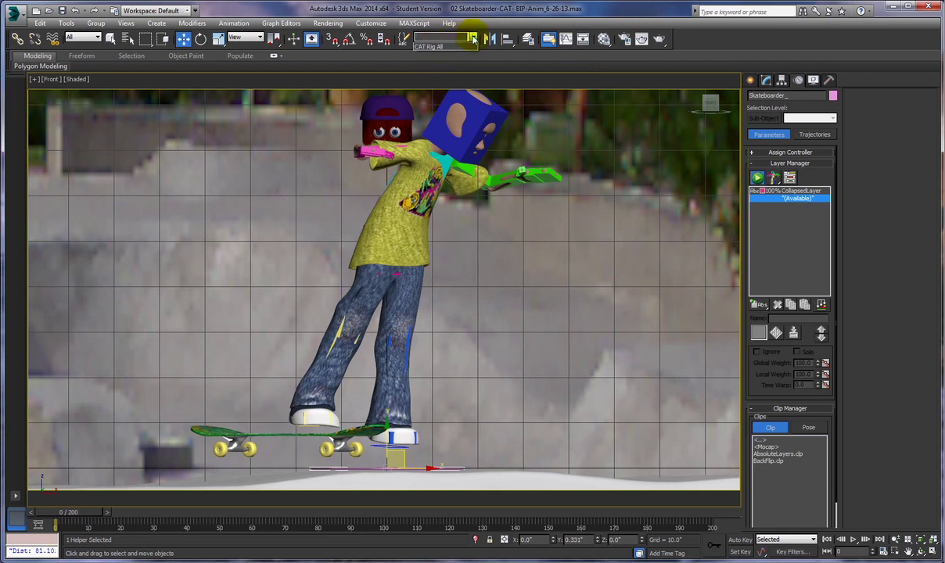
click(474, 38)
click(502, 96)
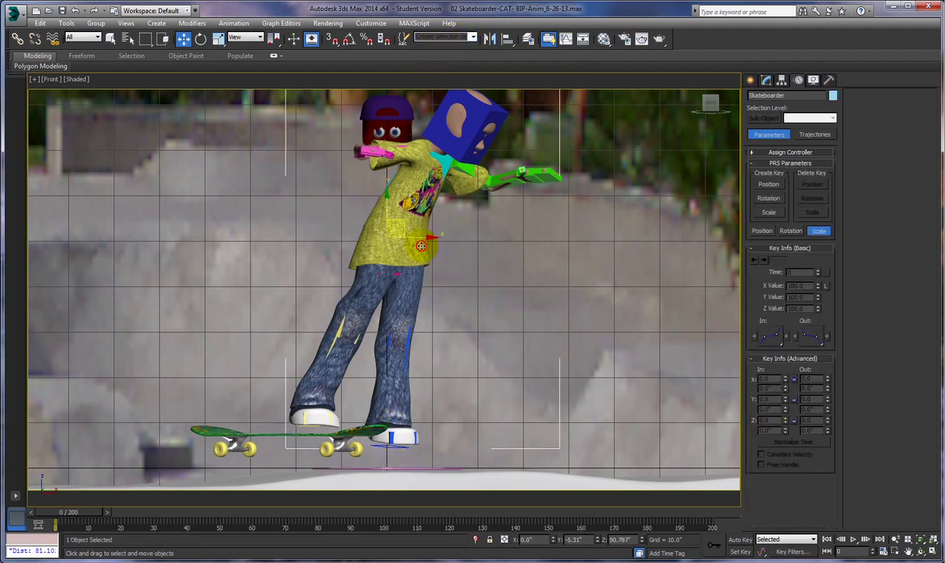
Step: Name a selection set Skateboarder for the selected body mesh and hide the mesh
click(452, 36)
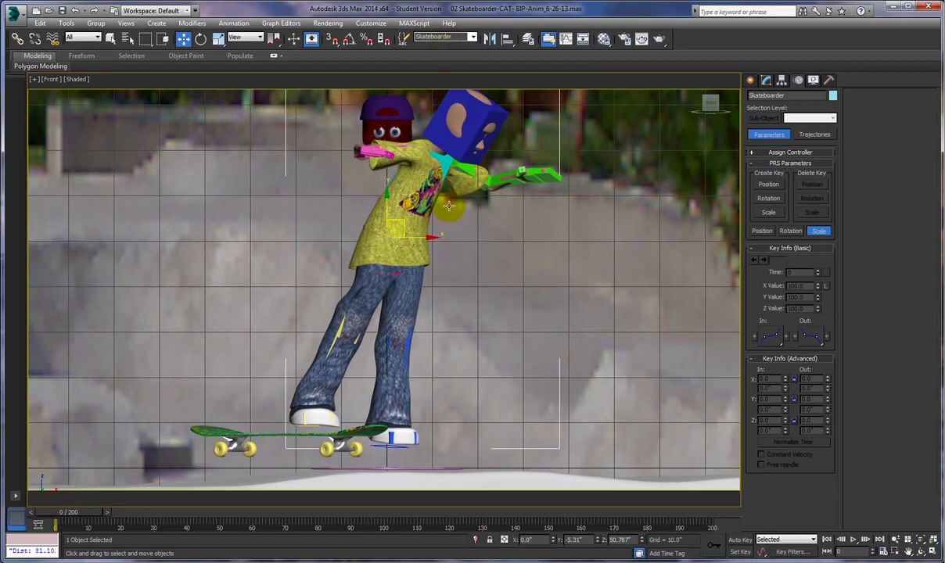
right_click(409, 256)
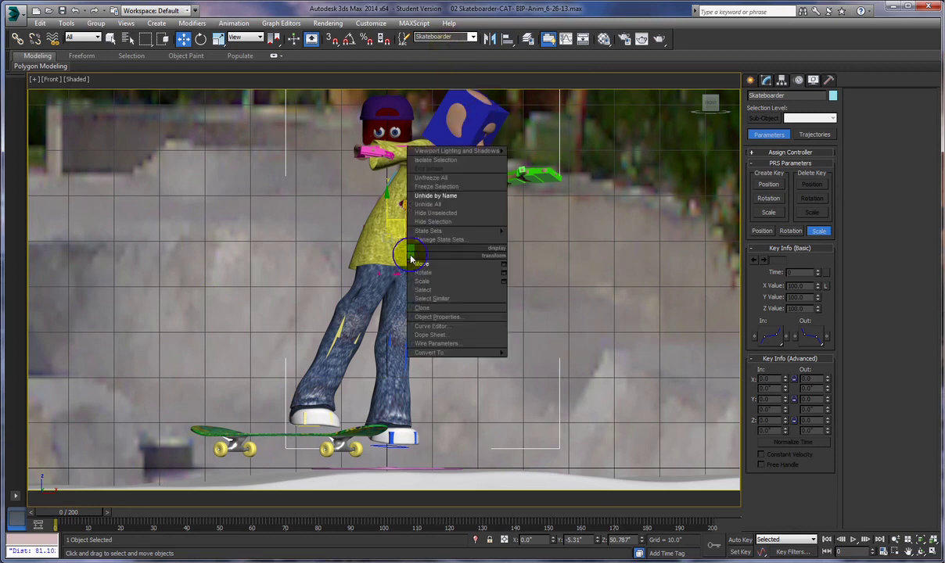
click(429, 213)
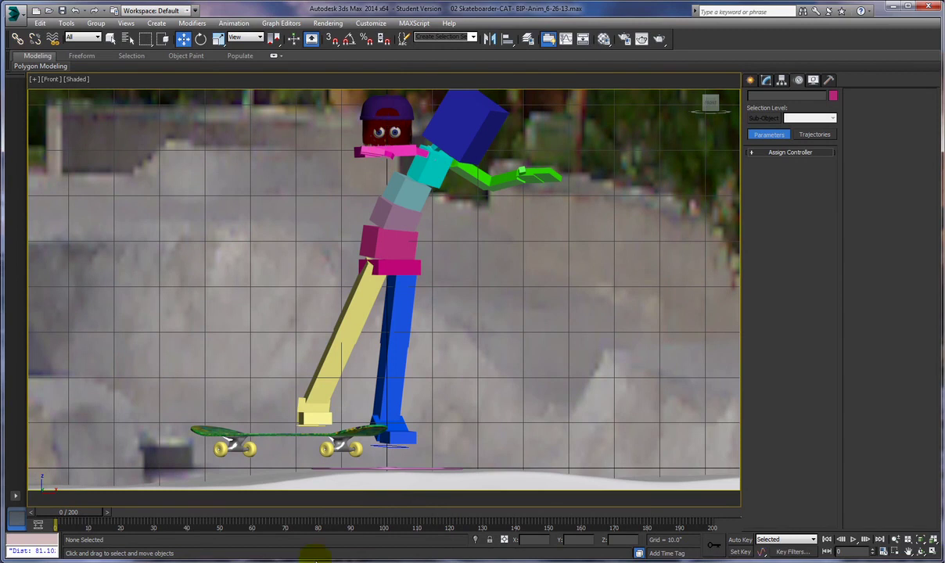
Step: Select the CAT rig's base helper below the character's feet and switch the rig from animation mode to setup mode
click(393, 468)
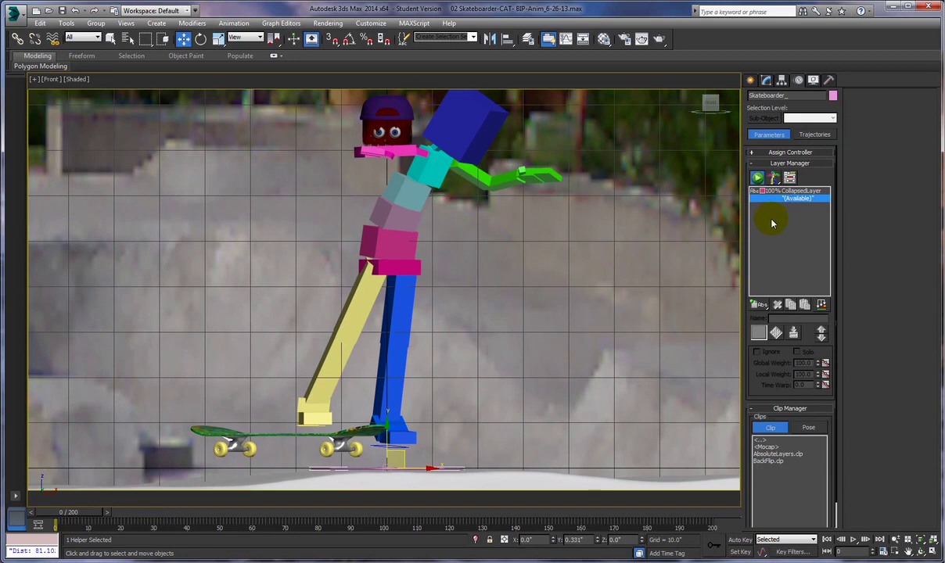
click(756, 177)
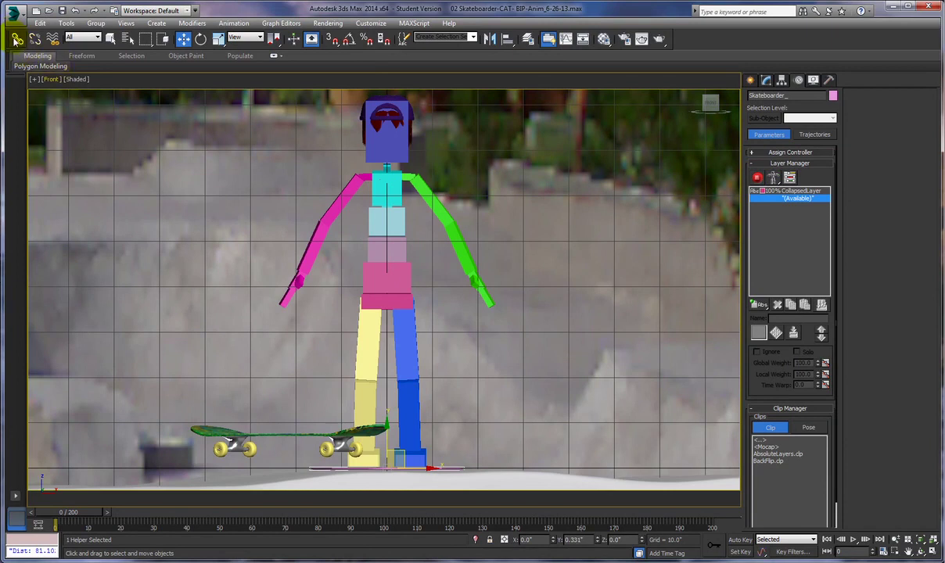
click(17, 39)
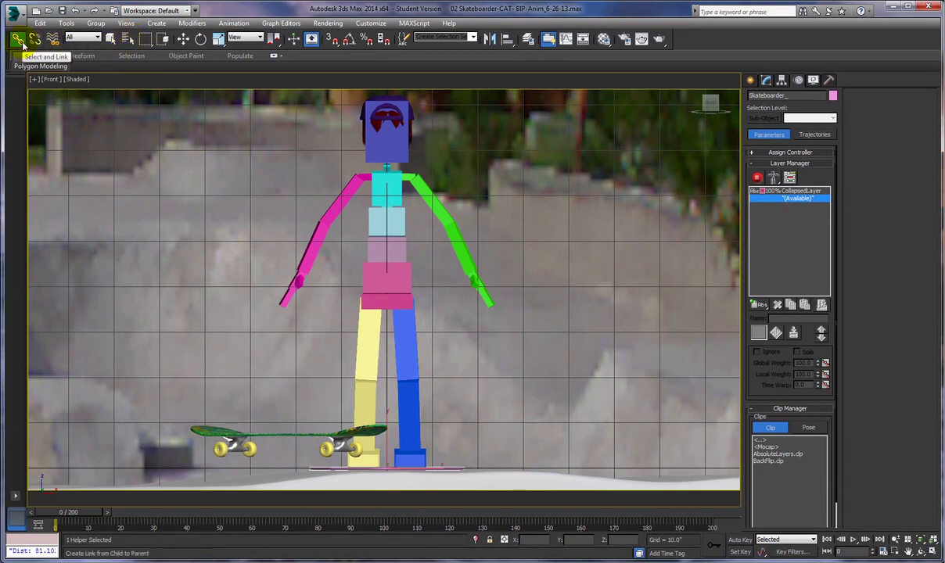
click(184, 41)
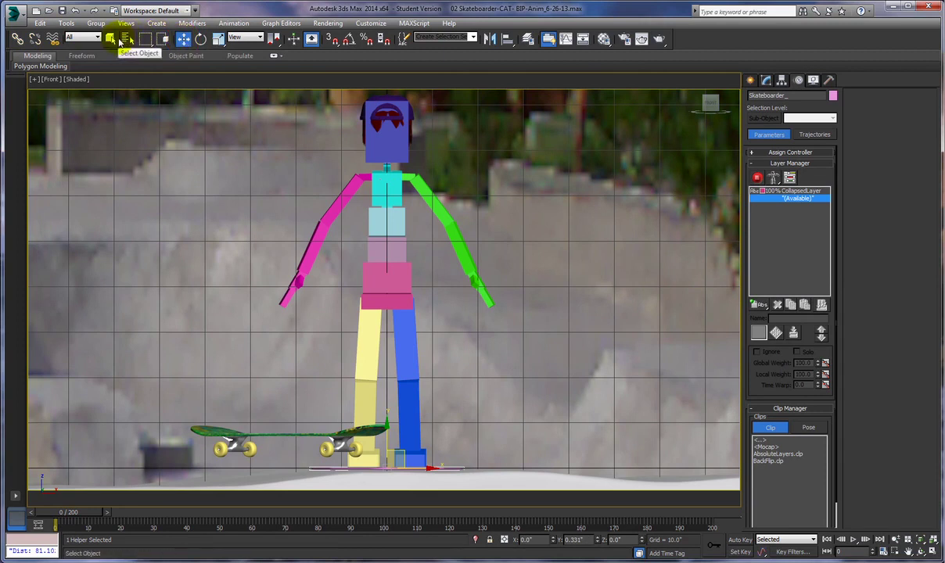
Step: Select the four separate head objects, including the cap and eyes, together from the scene's object list
click(127, 39)
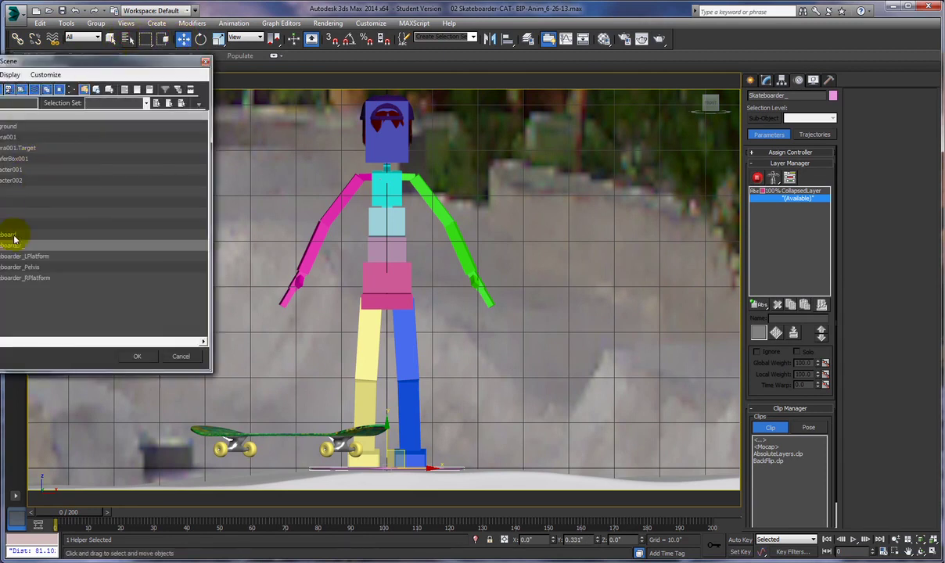
click(3, 190)
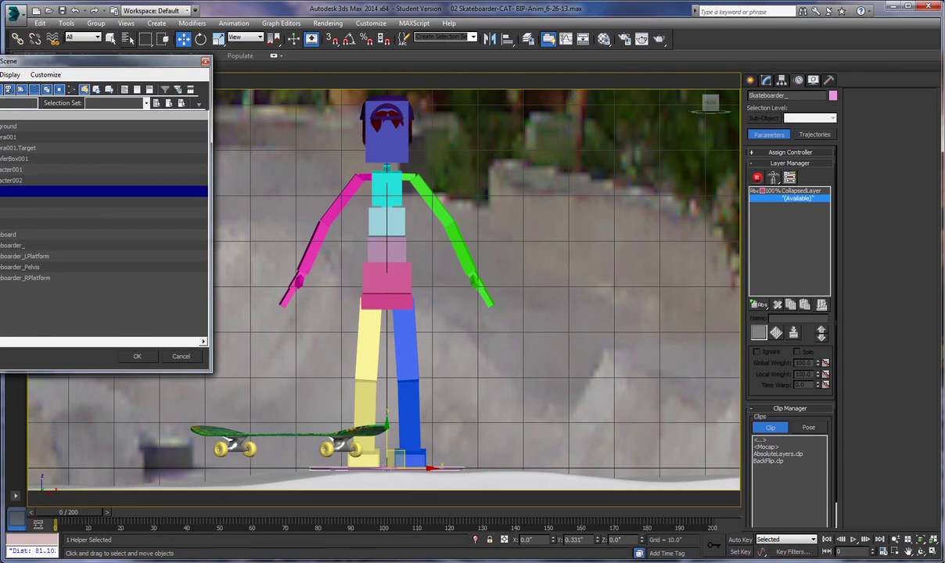
key(super)
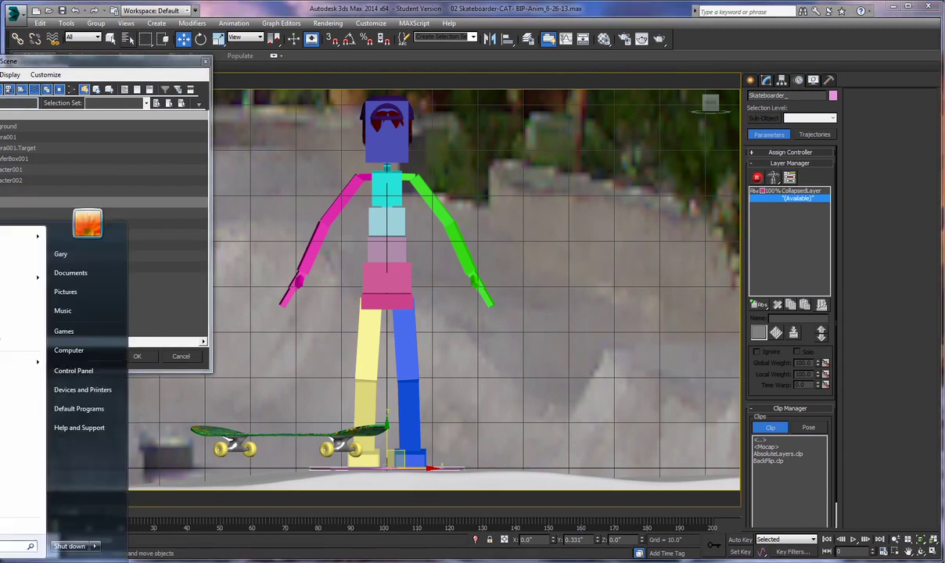
key(Escape)
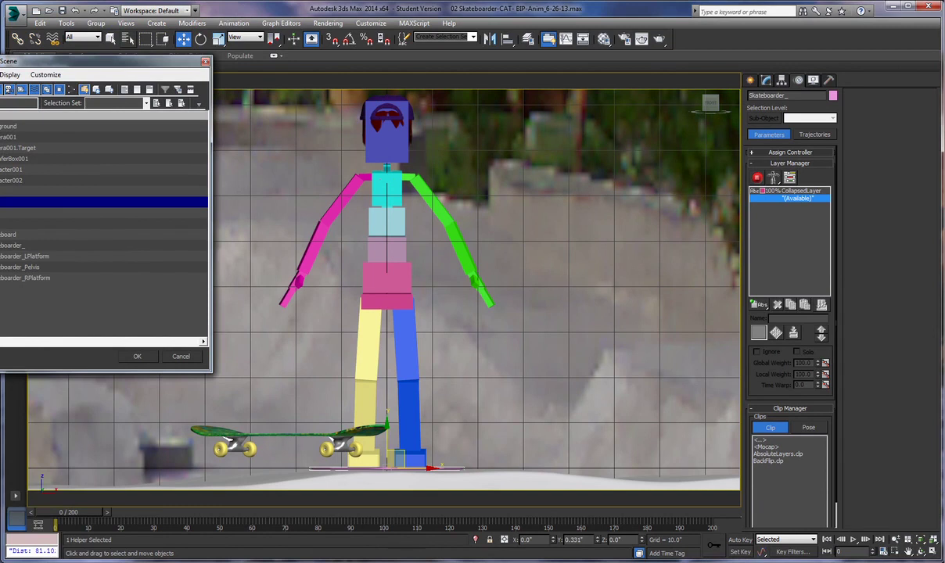
key(shift+Up)
key(shift+Down)
key(shift+Down)
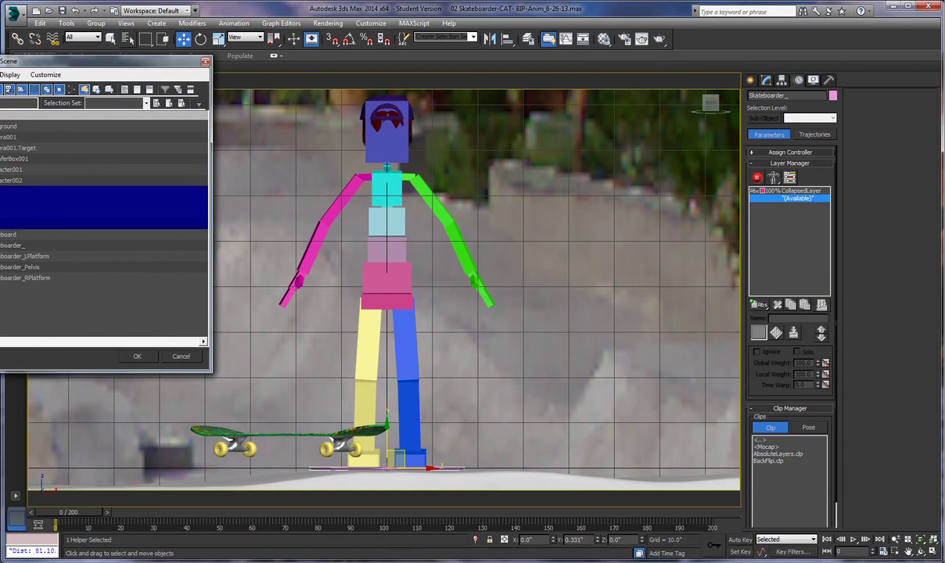
click(137, 356)
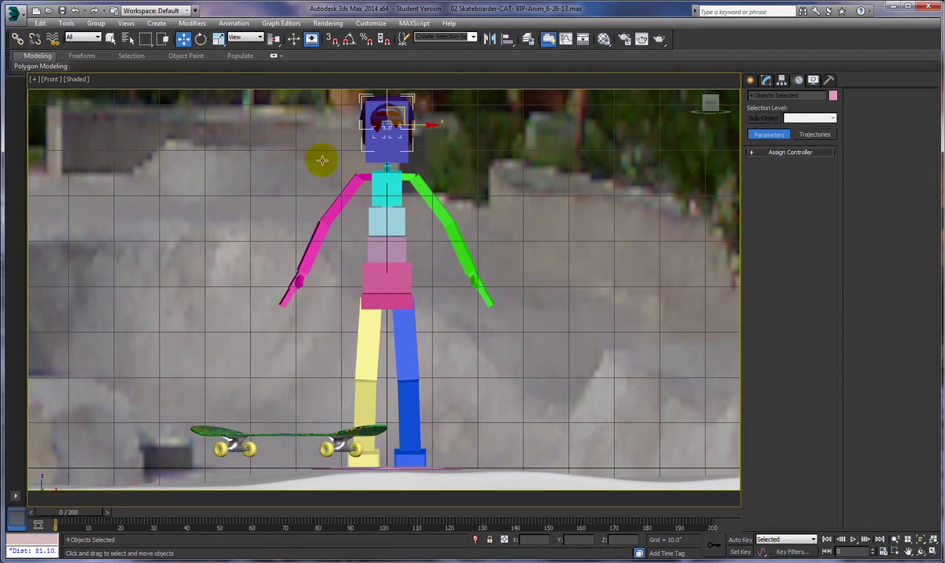
click(17, 40)
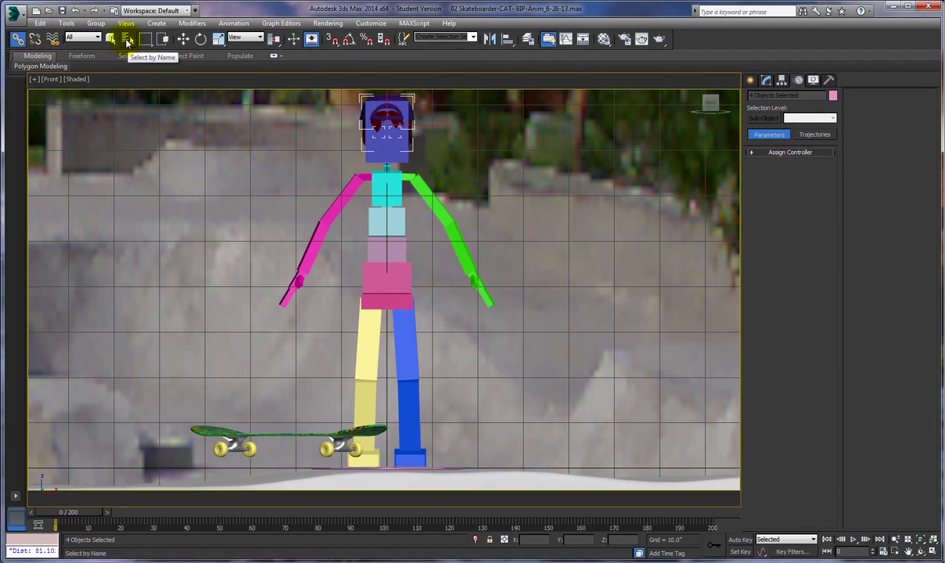
click(129, 42)
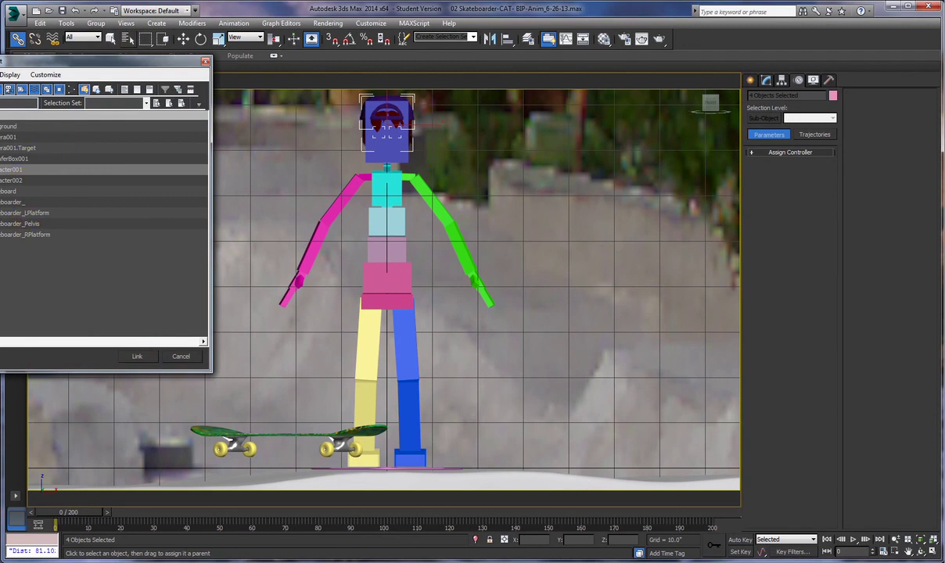
click(15, 169)
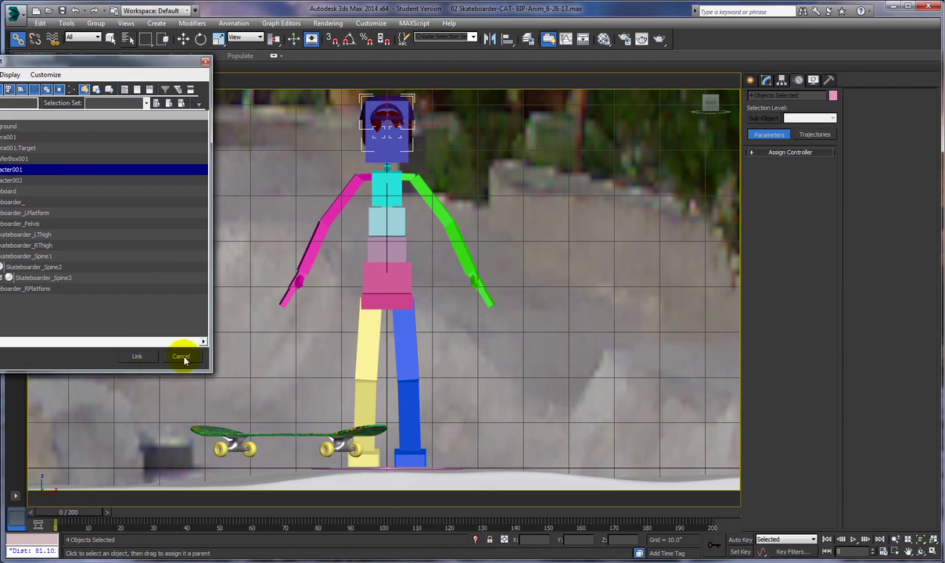
click(183, 358)
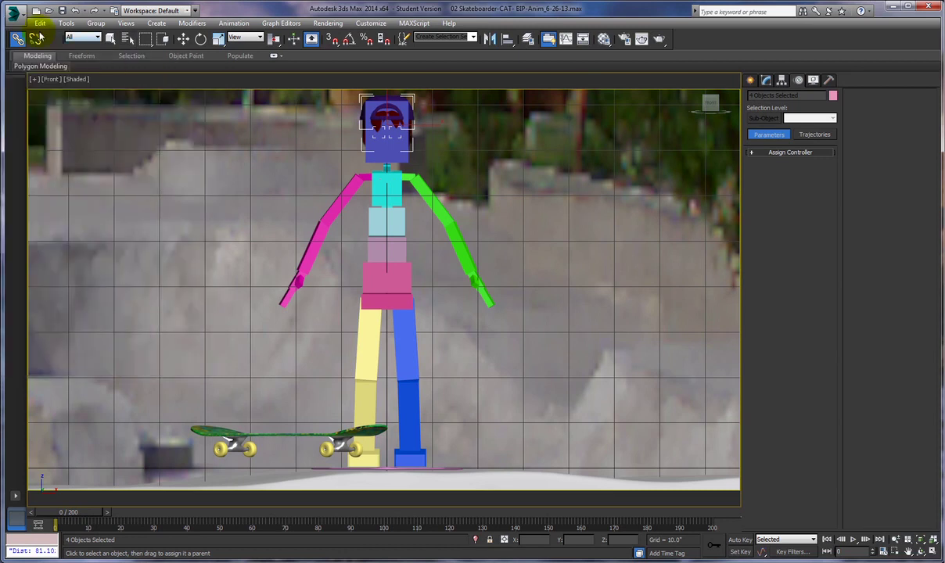
Step: Link the four selected head objects to the CAT rig's head bone as their parent
click(17, 39)
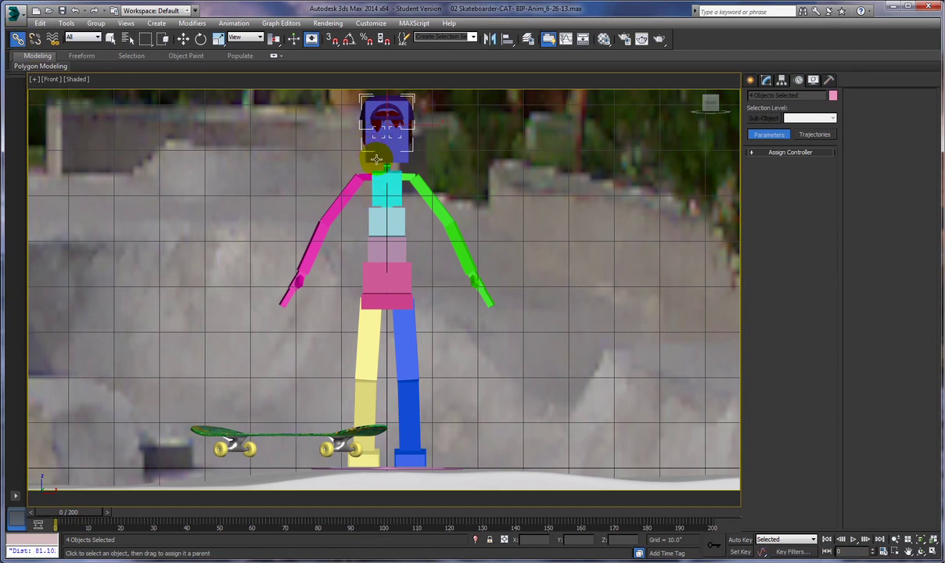
drag(366, 144, 380, 158)
drag(376, 158, 377, 160)
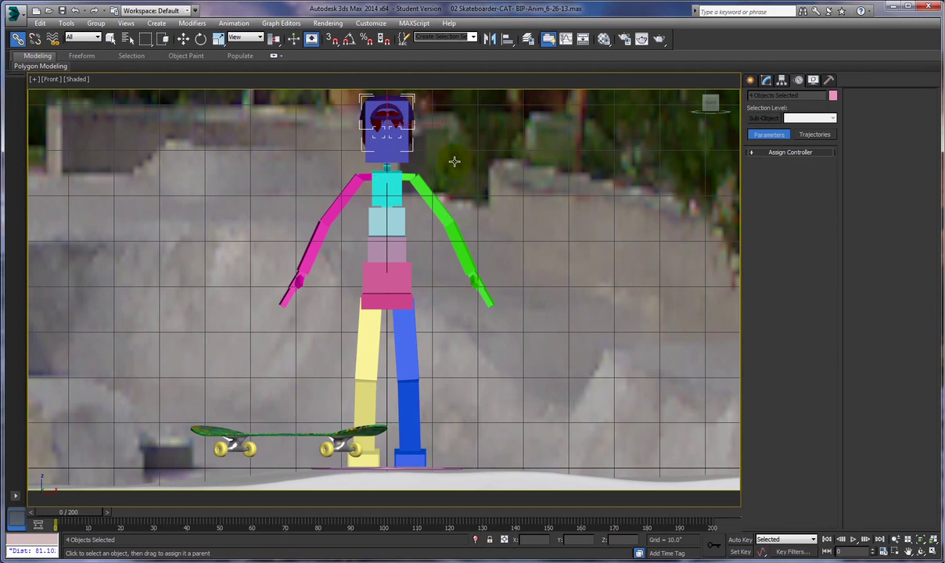
Step: Select the whole rig through the CAT Rig All selection set and hide it
mouse_move(529, 254)
mouse_down()
mouse_move(430, 370)
mouse_move(508, 227)
mouse_move(456, 288)
mouse_move(452, 51)
mouse_move(374, 246)
mouse_move(399, 162)
mouse_move(450, 233)
mouse_move(485, 83)
mouse_up()
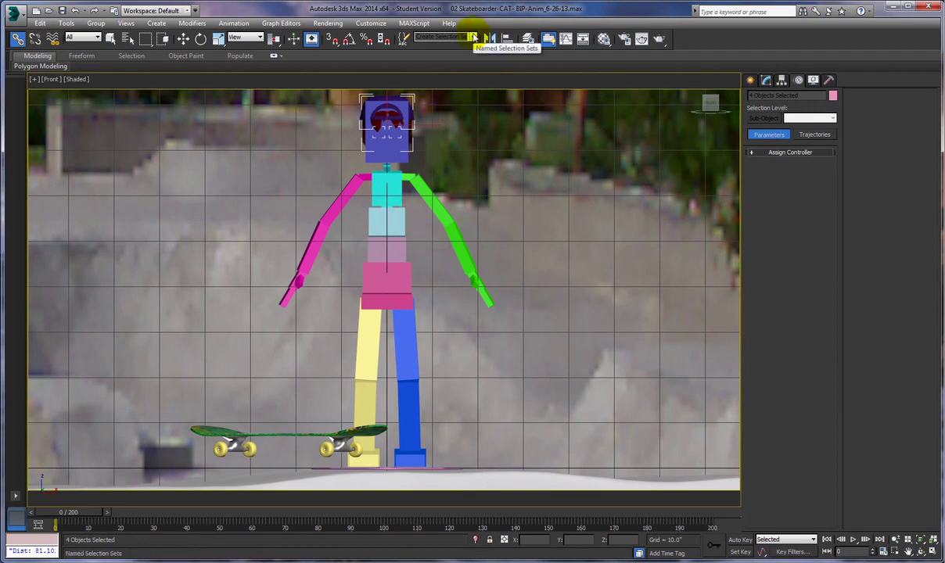
click(473, 39)
click(443, 50)
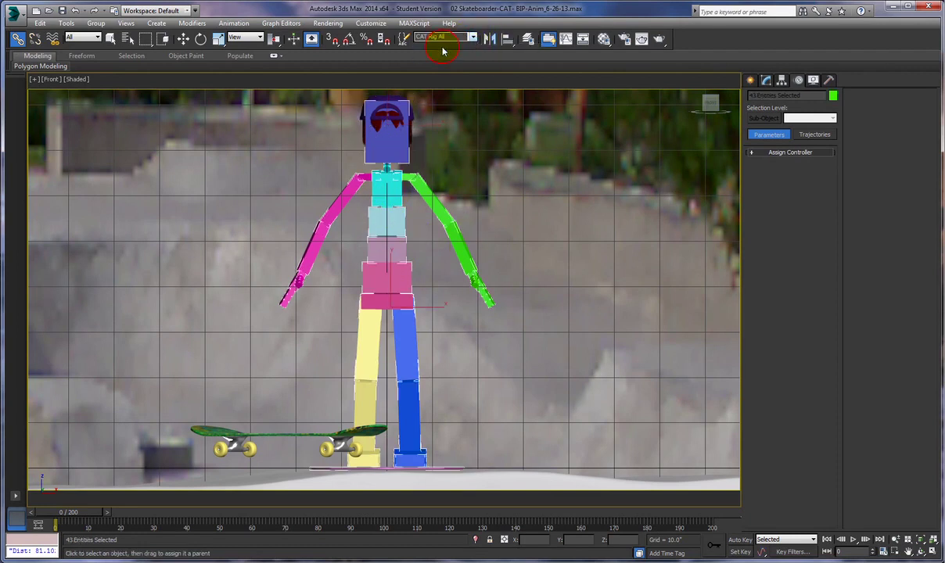
right_click(527, 165)
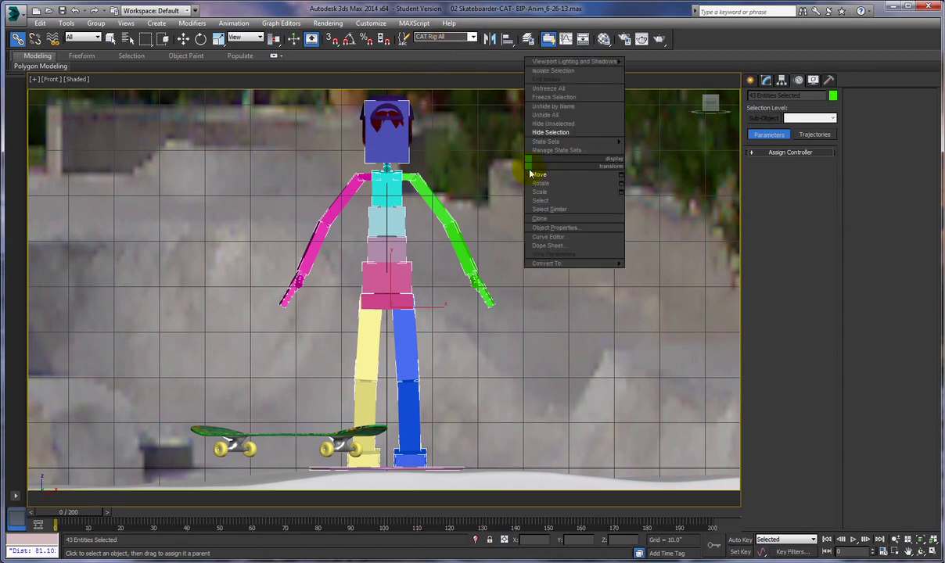
click(546, 134)
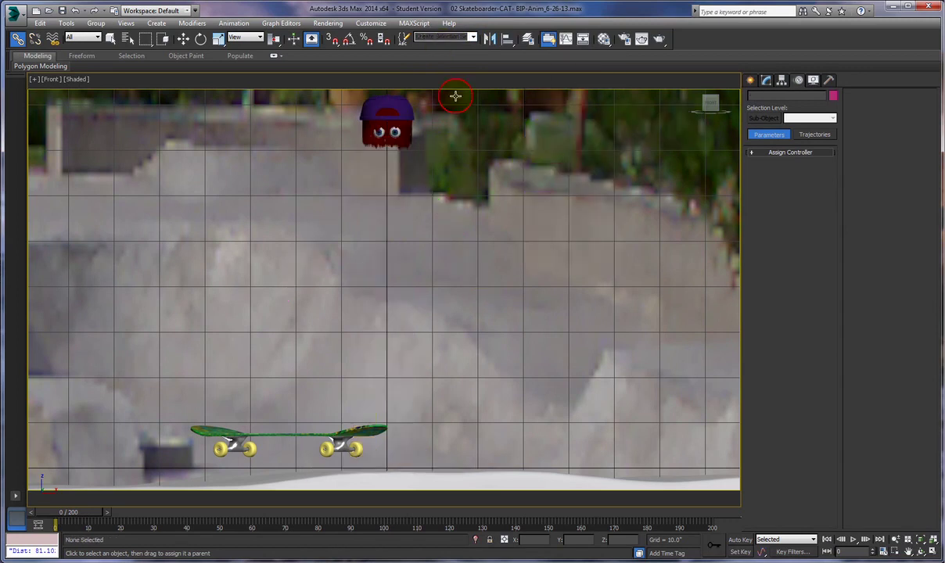
Step: Unhide the body mesh and the rig by recalling the Skateboarder and CAT Rig All selection sets
click(473, 38)
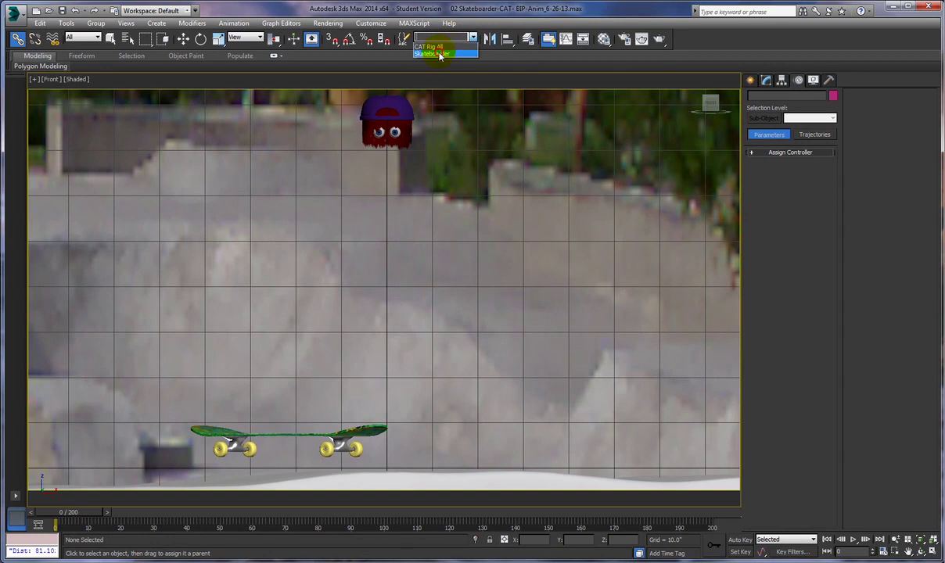
click(440, 48)
click(466, 342)
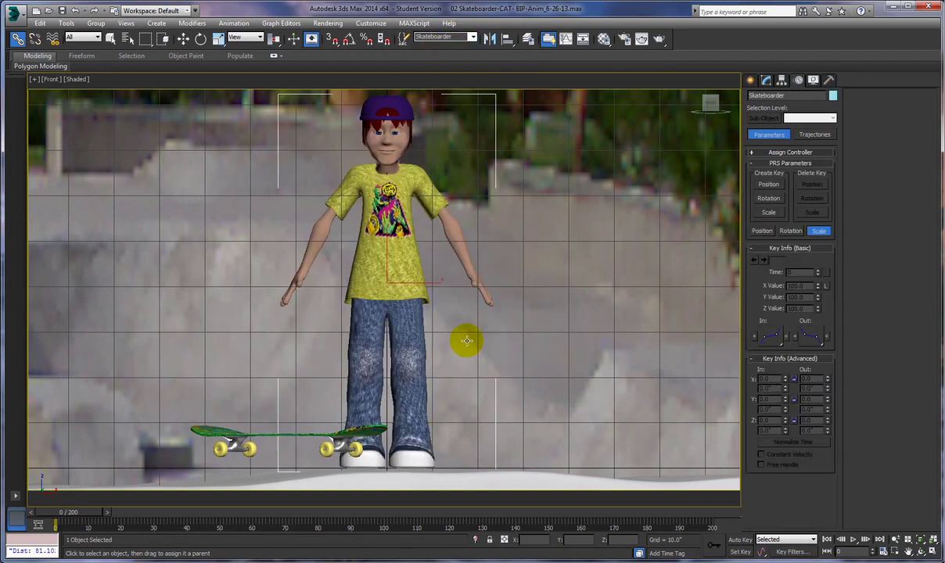
click(473, 38)
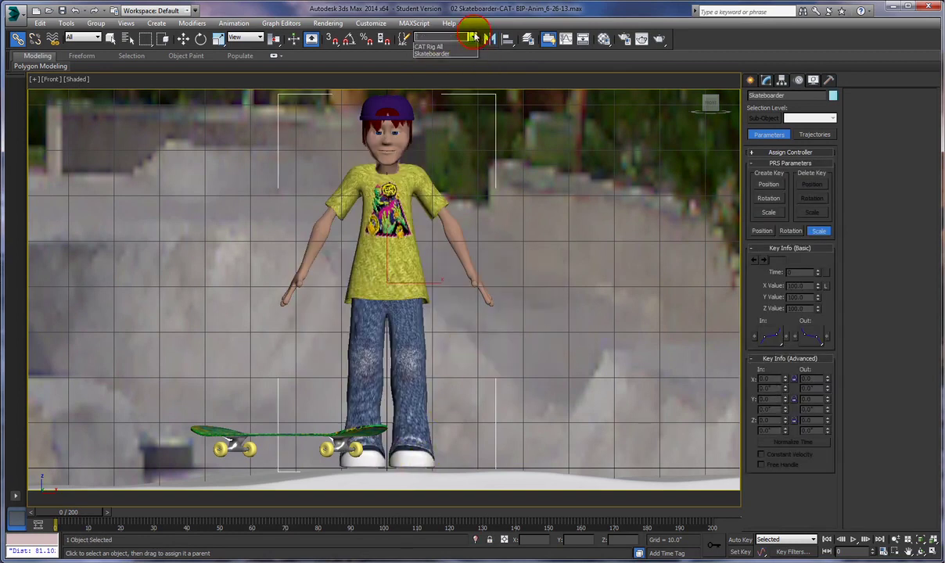
click(441, 45)
click(473, 343)
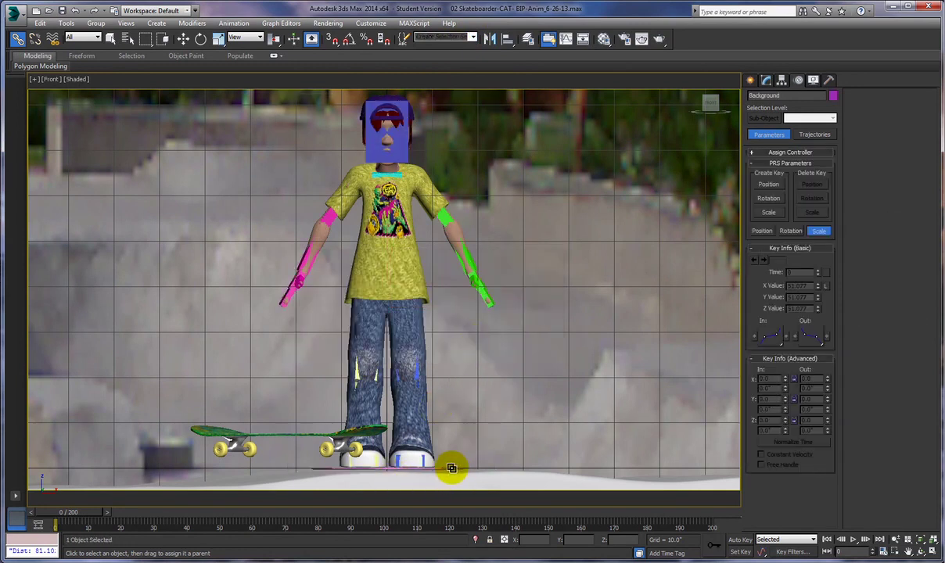
Step: Select the CAT rig's base helper and switch the rig back to animation mode
click(184, 39)
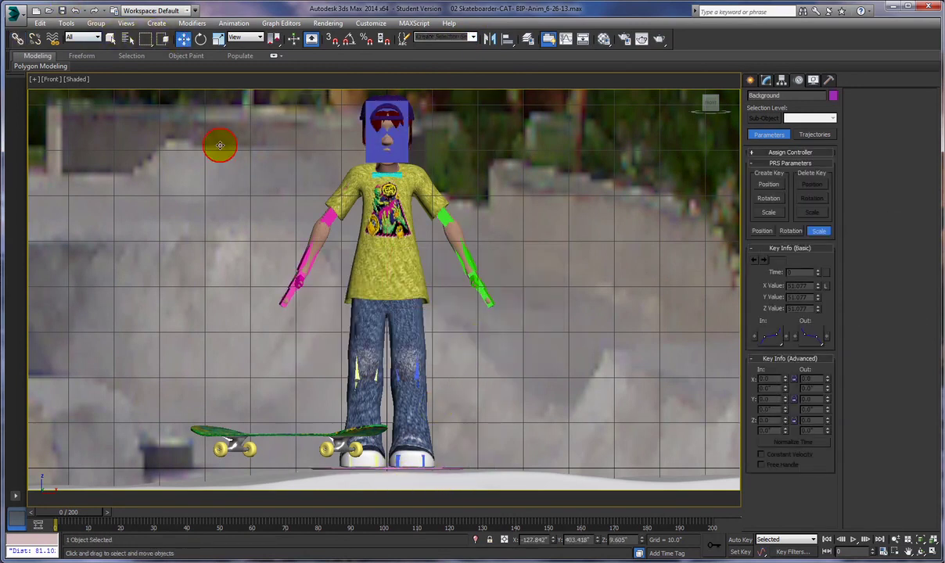
click(445, 470)
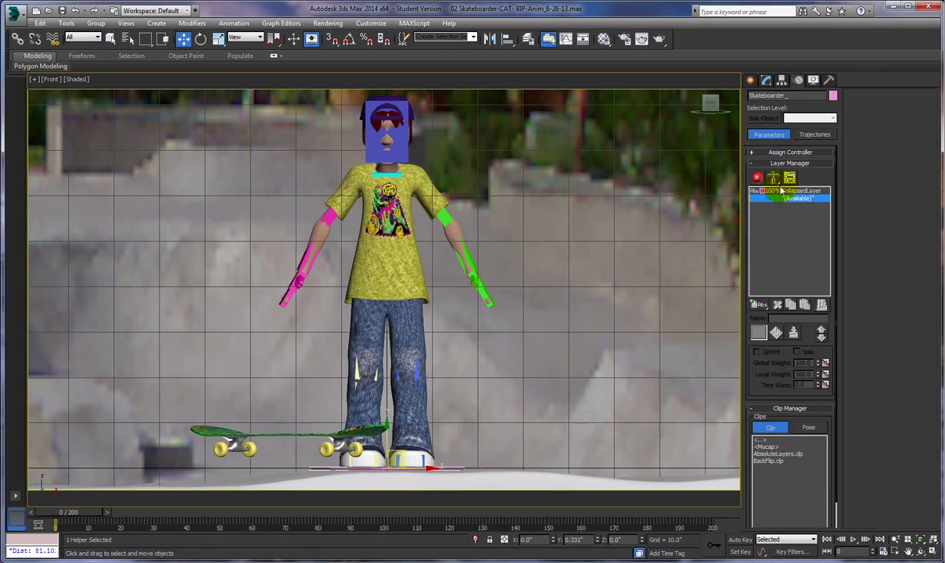
click(757, 180)
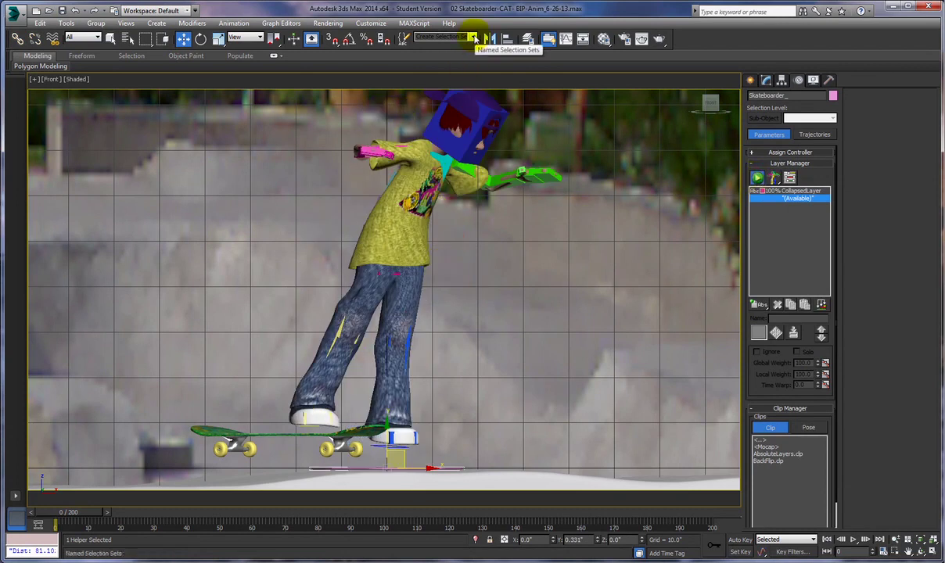
Step: Hide all the rig bones using the CAT Rig All selection set, leaving the animated character in view
click(473, 37)
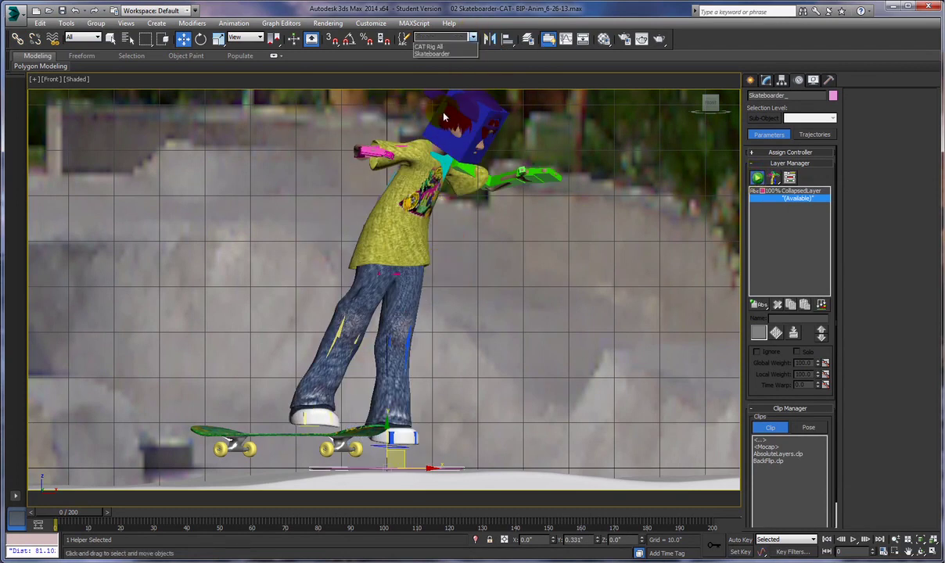
click(462, 47)
right_click(553, 250)
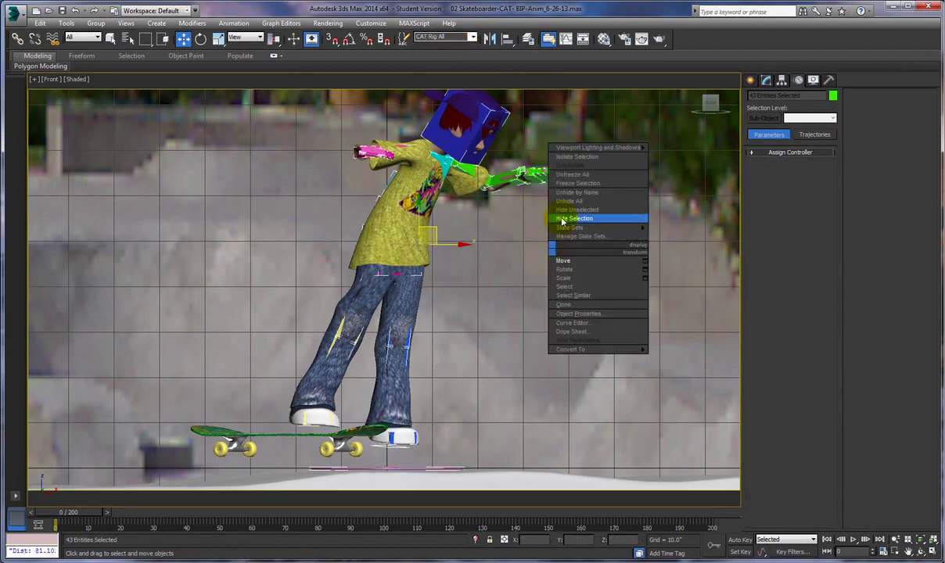
click(561, 219)
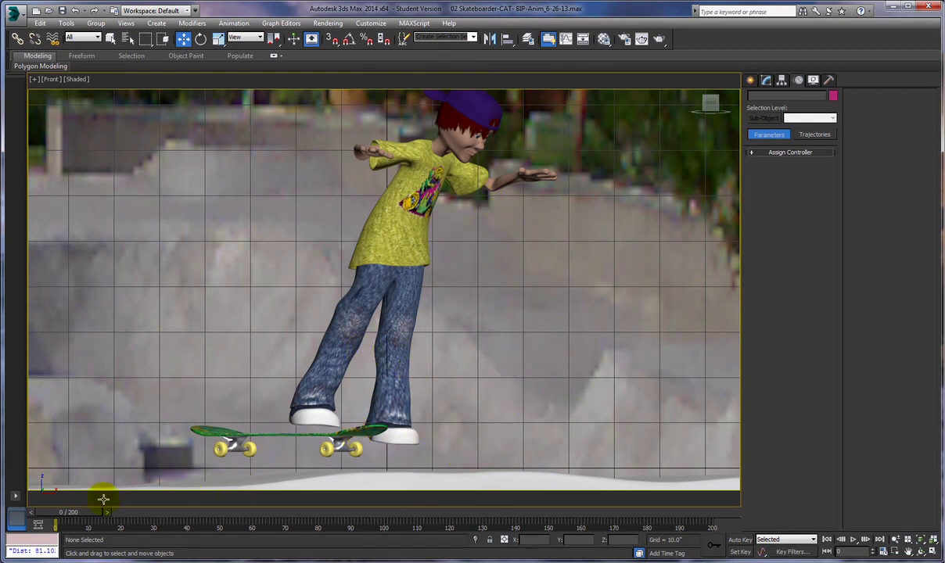
Step: Preview the skateboarder's motion by scrubbing to frame 26, switching to the Camera001 view and scrubbing to frame 88
drag(61, 514, 143, 518)
key(w)
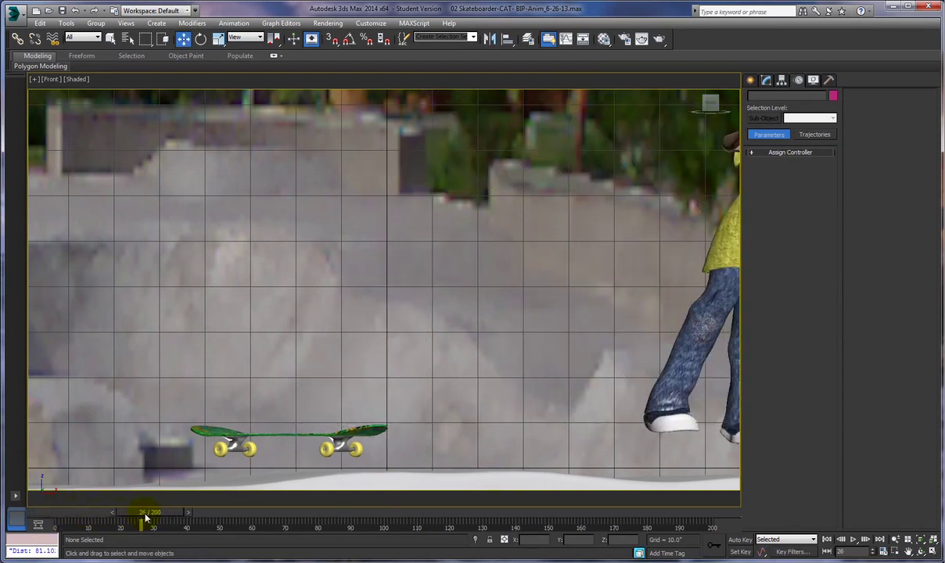
key(c)
drag(148, 515, 345, 430)
key(w)
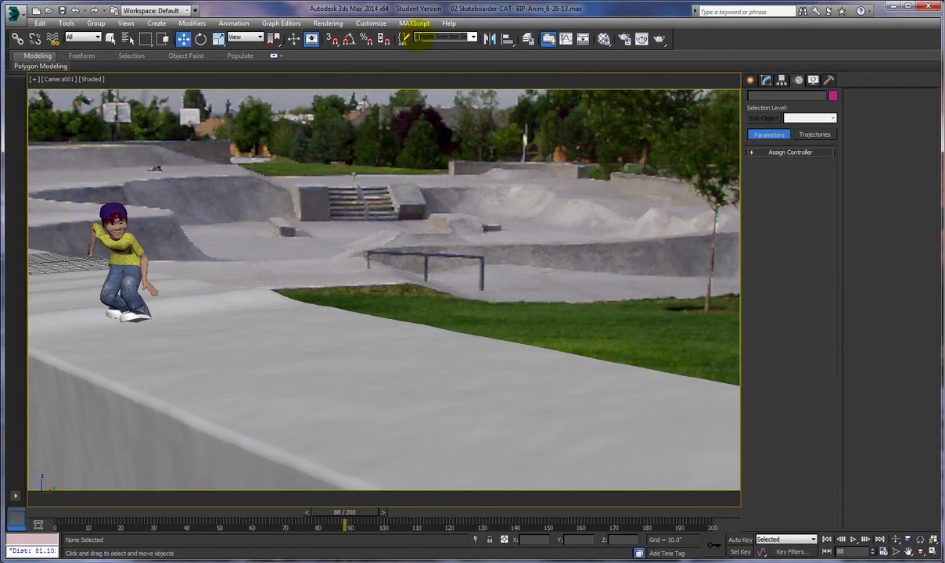
Step: Unhide the rig bones by recalling the CAT Rig All selection set
click(474, 37)
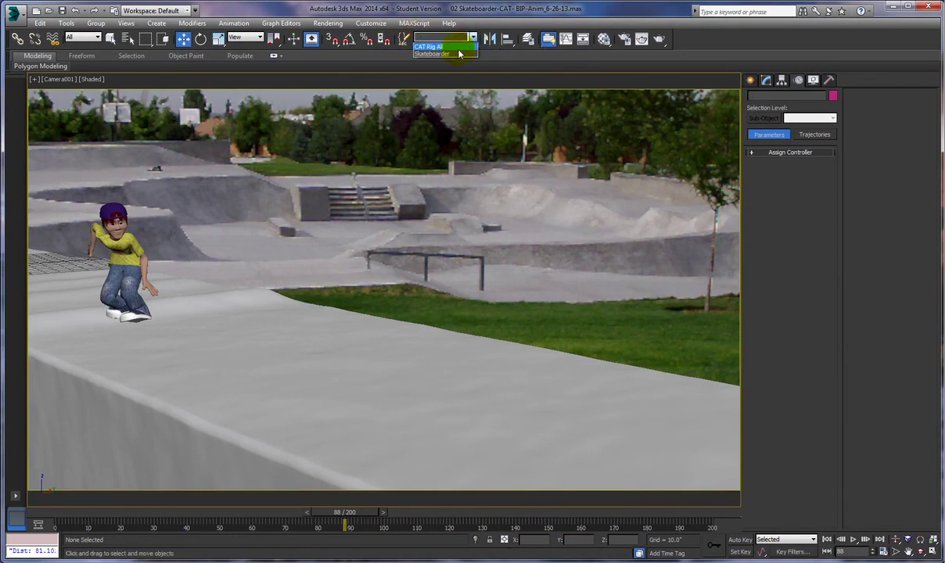
click(450, 48)
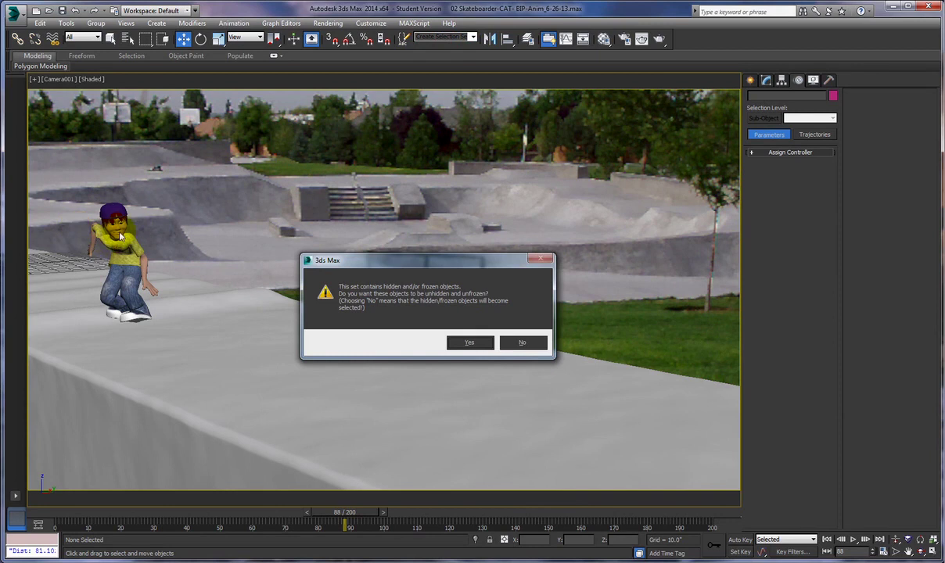
click(474, 343)
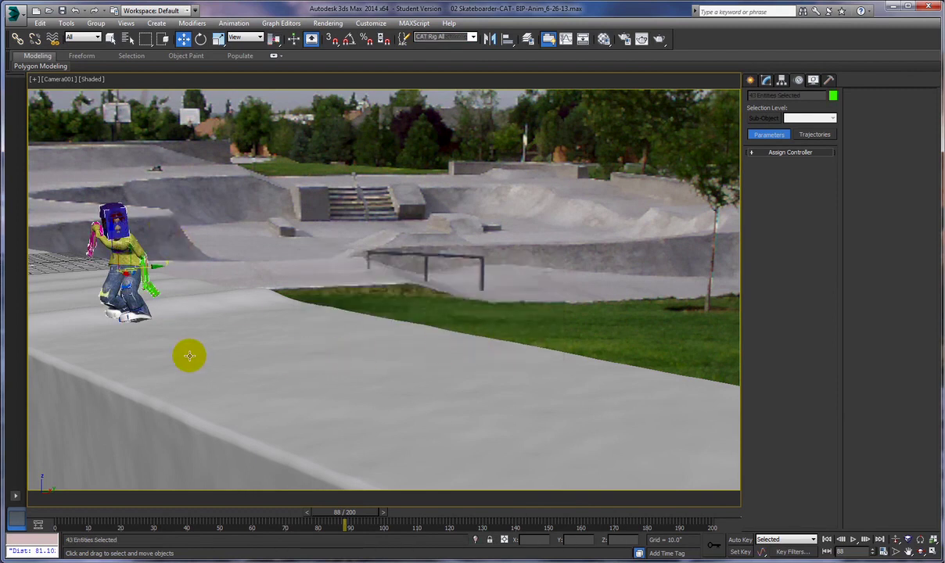
Step: Switch to the Perspective view, frame the selected rig and return the animation to frame 0
key(p)
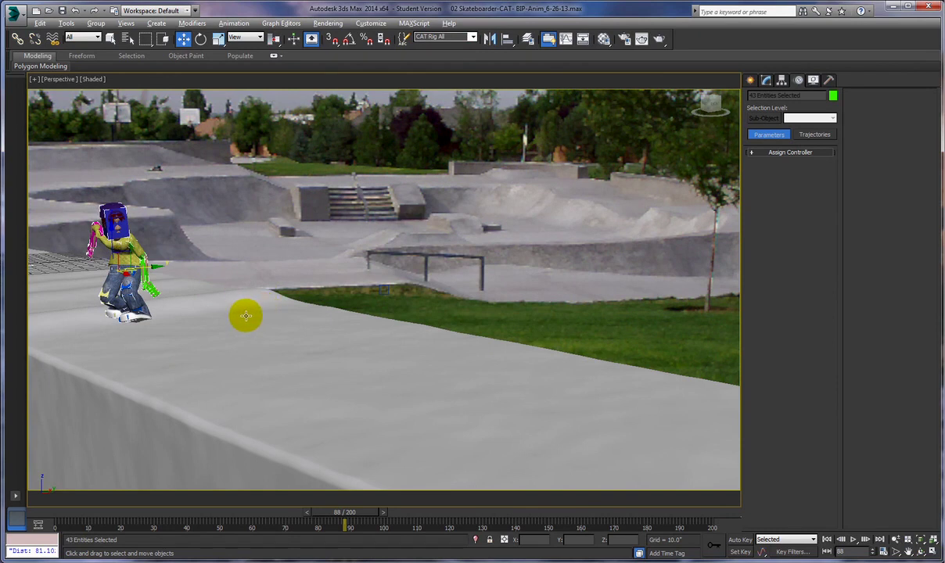
key(z)
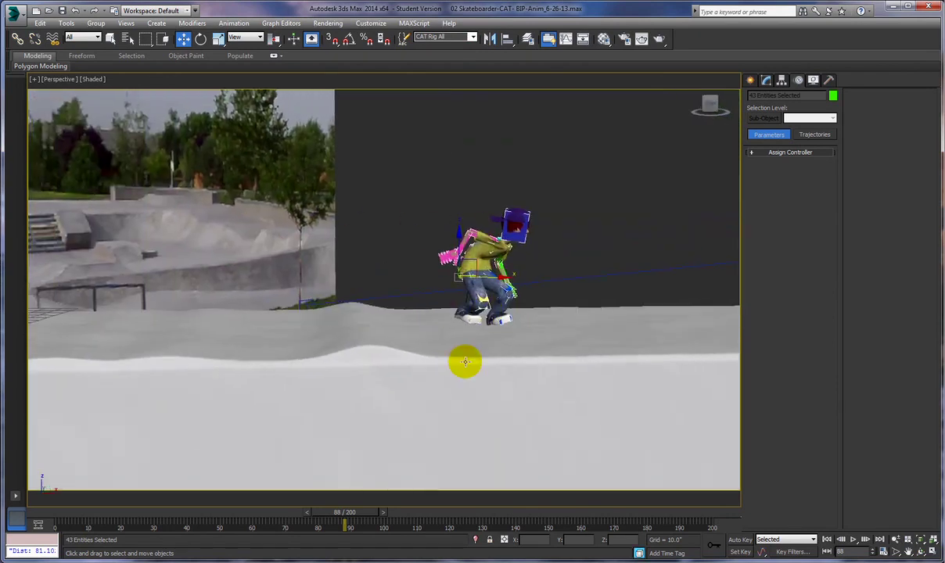
click(826, 540)
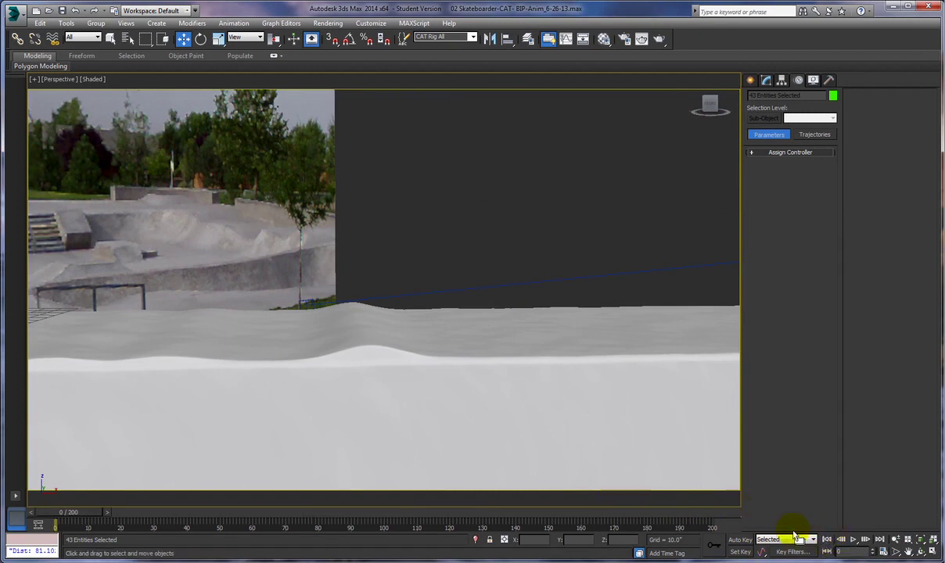
middle_drag(481, 394, 475, 206)
Step: Hide the body mesh using the Skateboarder selection set, leaving the rig bones and the skateboard in view
click(474, 39)
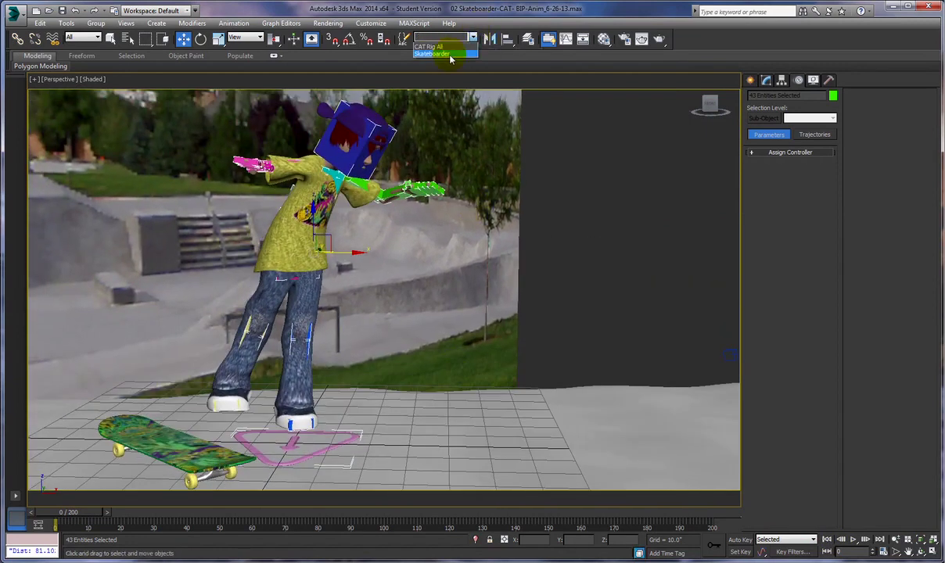
click(446, 54)
right_click(535, 262)
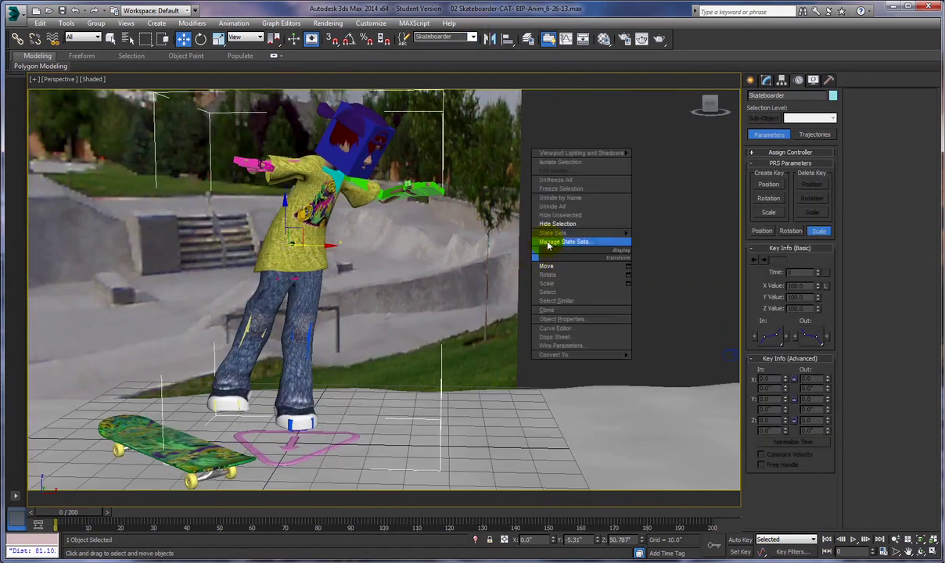
click(520, 219)
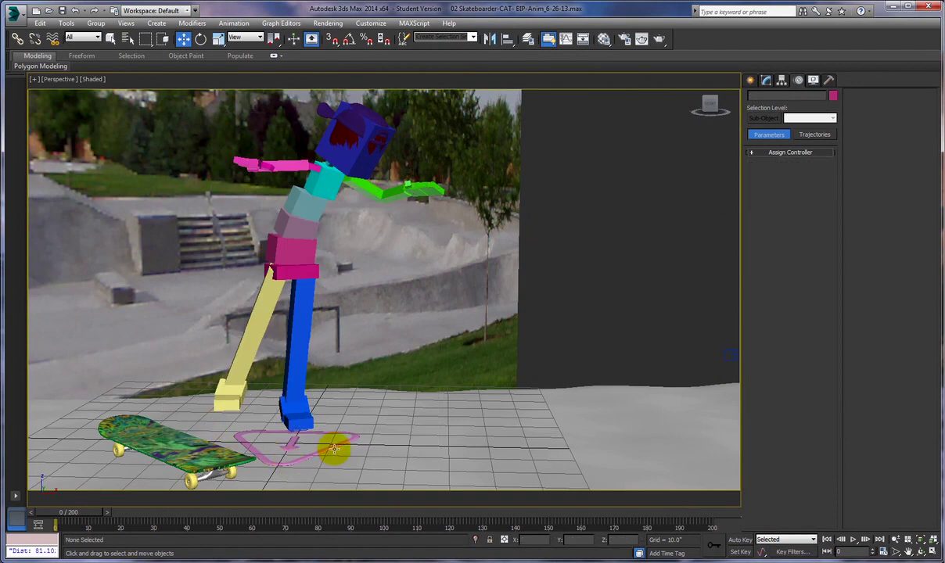
Step: Select the skateboard and move it across the ground to beneath the rig's feet, at about X -4.9, Y 3.7
click(174, 454)
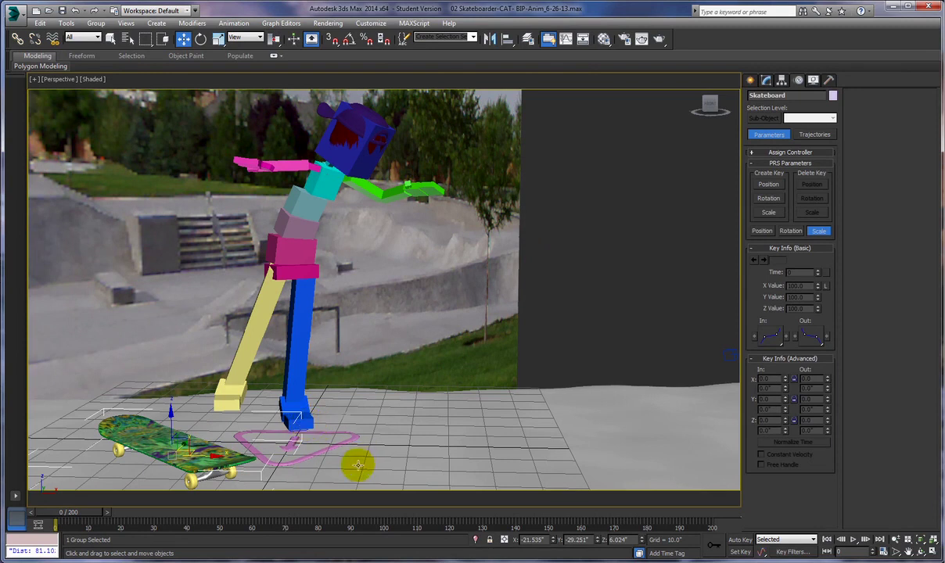
alt+middle_drag(348, 489, 547, 361)
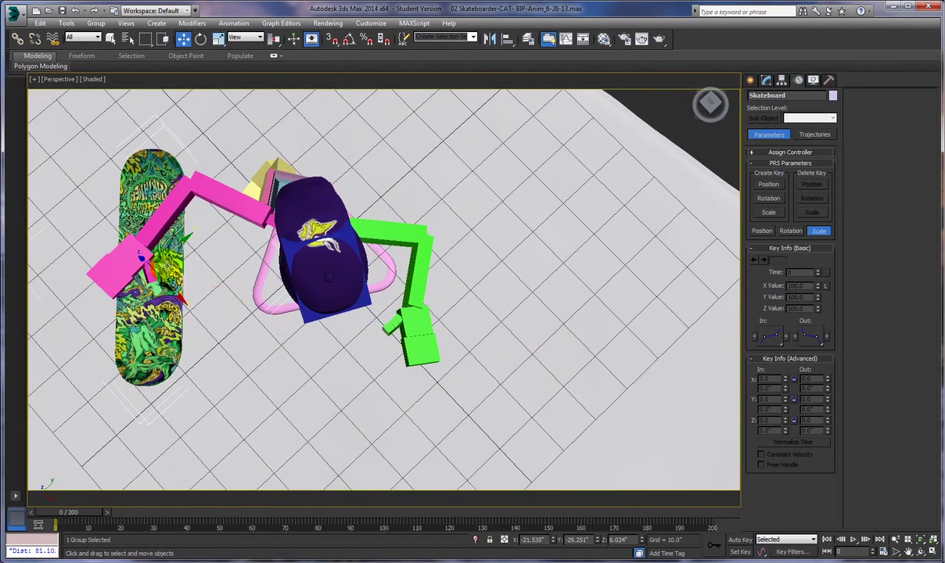
drag(160, 252, 339, 336)
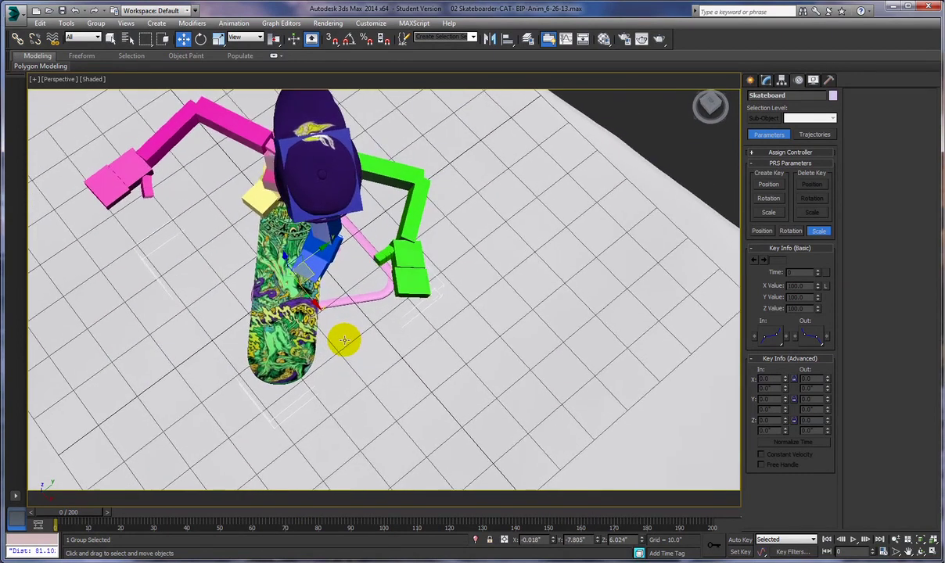
drag(309, 275, 338, 231)
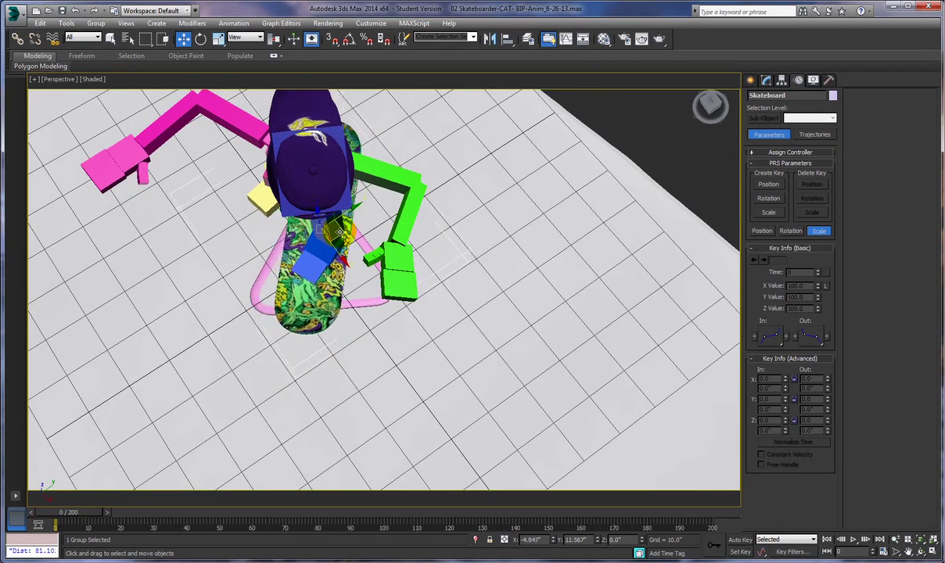
Step: Rotate the skateboard about 40 degrees around its vertical axis to line it up with the rig's feet
right_click(394, 360)
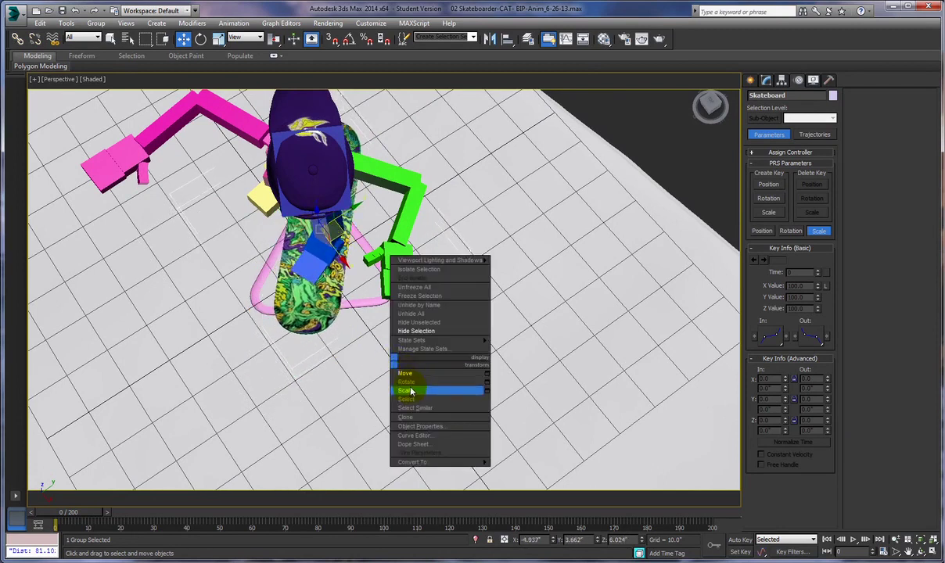
click(406, 382)
drag(304, 264, 344, 322)
Step: Undo the accidental move of another object and shift the skateboard under both feet, to about X -7.1, Y -1.4
right_click(443, 383)
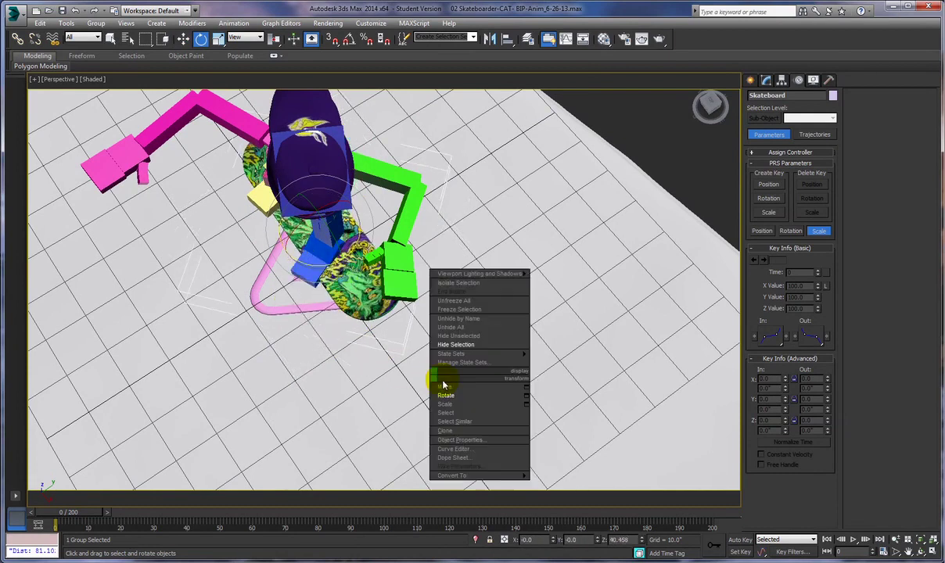
click(442, 386)
click(312, 219)
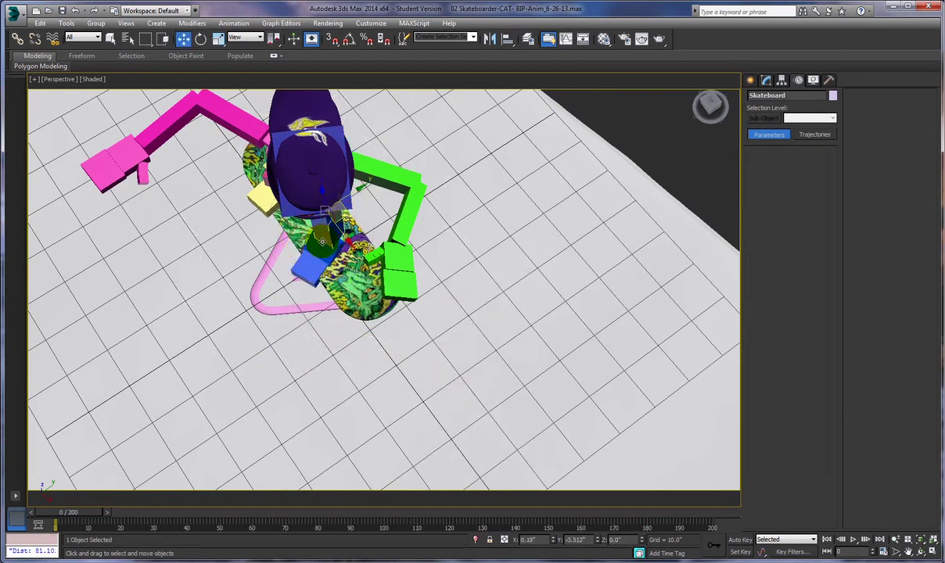
click(76, 12)
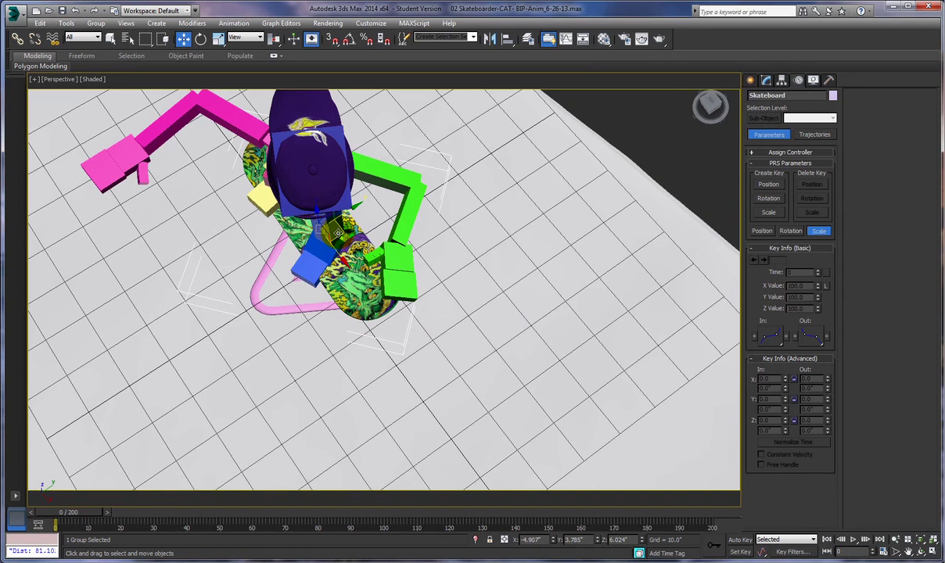
drag(341, 232, 315, 237)
Step: Lower the skateboard to about Z 3.8 so its deck sits just under the rig's feet
alt+middle_drag(379, 407, 424, 343)
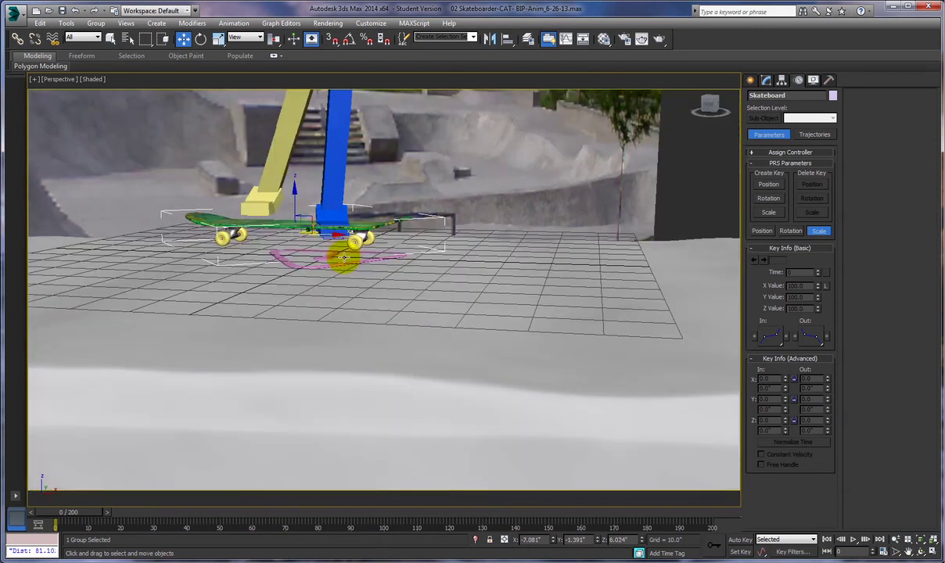
drag(294, 203, 292, 213)
alt+middle_drag(313, 302, 468, 331)
alt+middle_drag(620, 310, 375, 355)
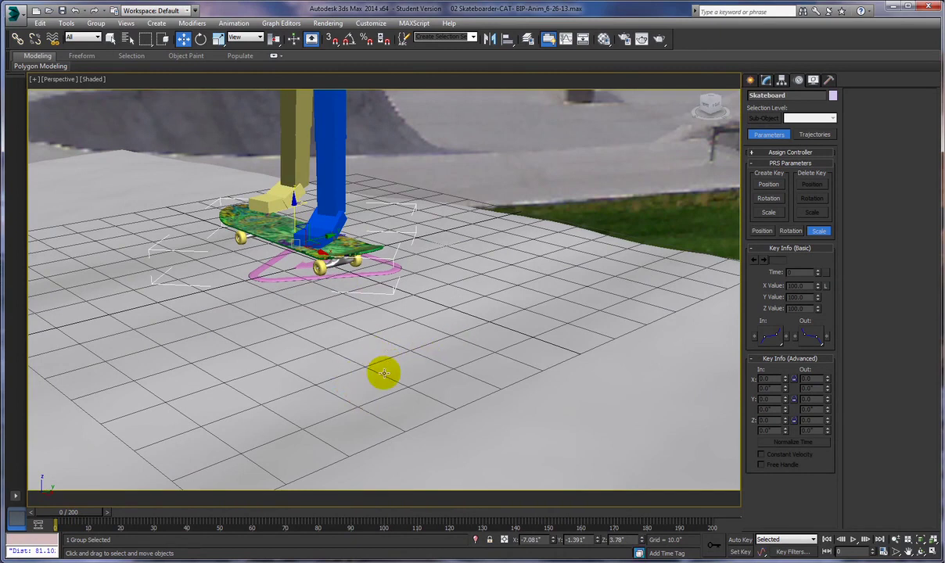
alt+middle_drag(385, 391, 432, 422)
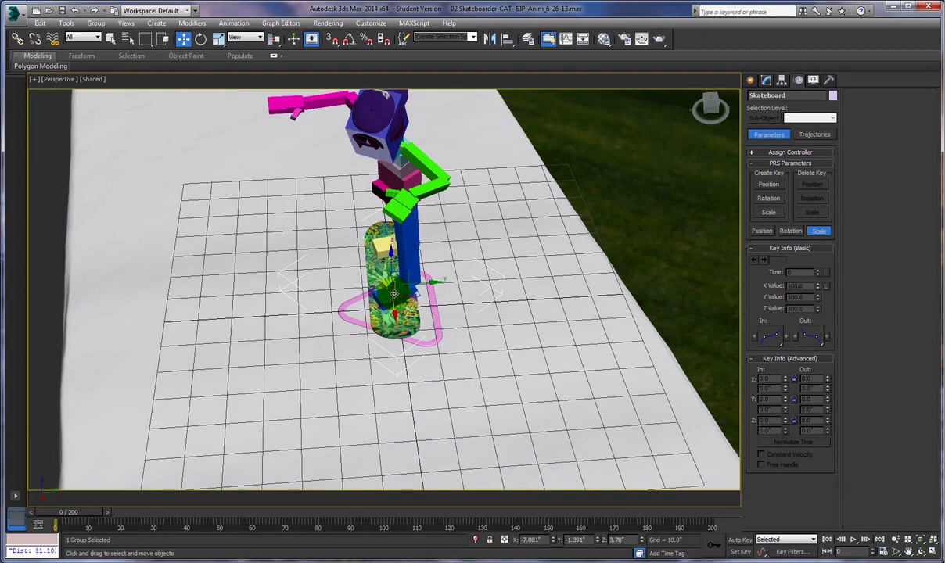
Step: Link the skateboard to the rig's blue foot bone as its parent
click(17, 38)
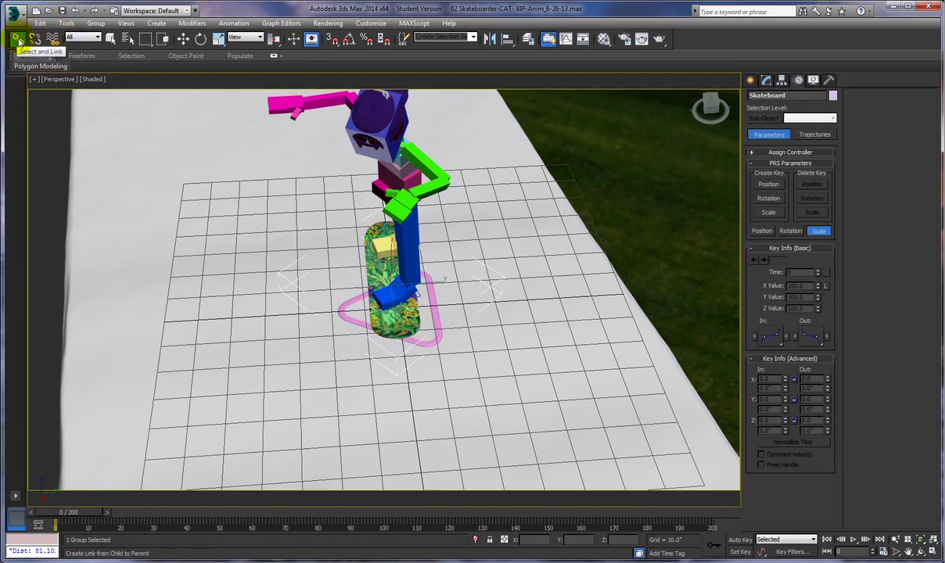
click(17, 38)
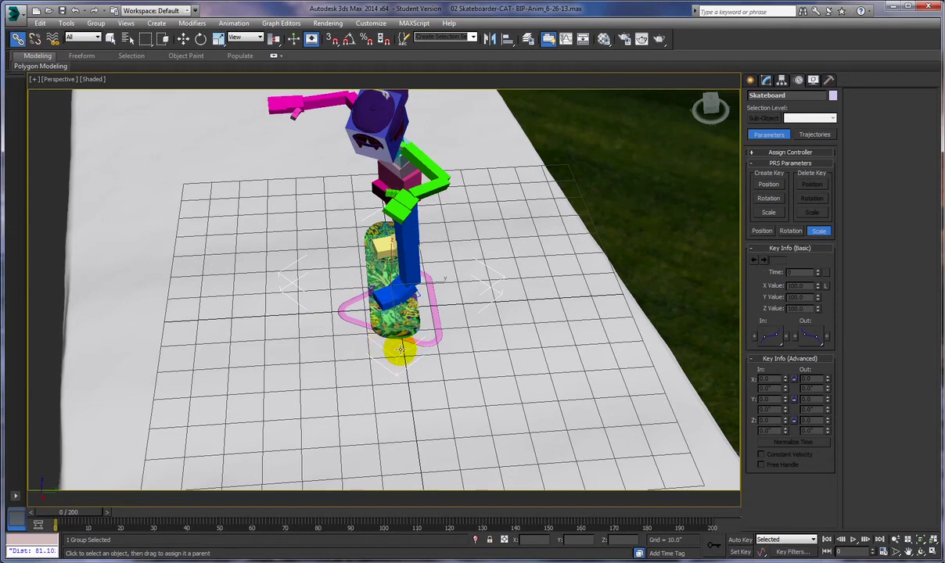
alt+middle_drag(399, 348, 291, 313)
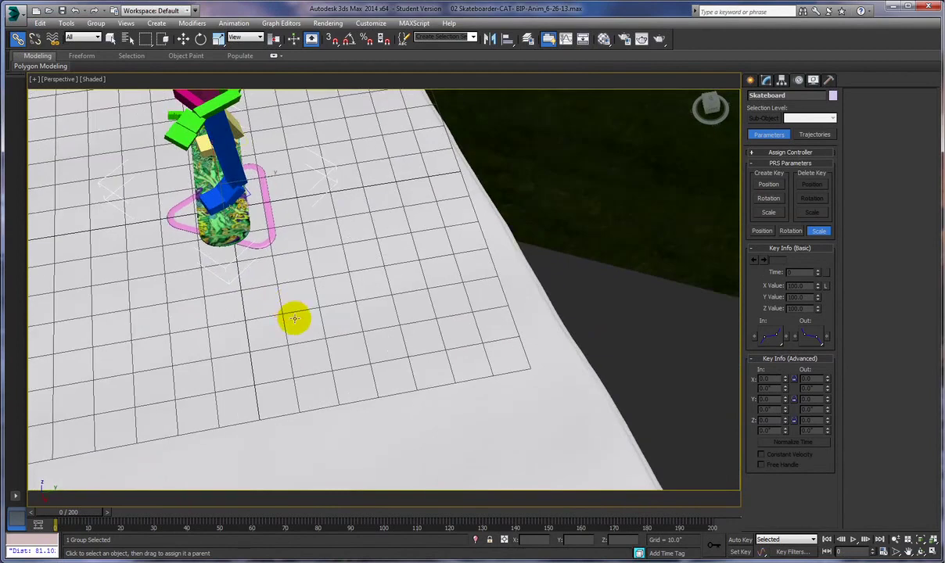
Step: Scrub the animation through frames 22 and 24 to frame 73 to check how the linked skateboard follows the rig
drag(78, 516, 133, 517)
middle_drag(413, 419, 398, 378)
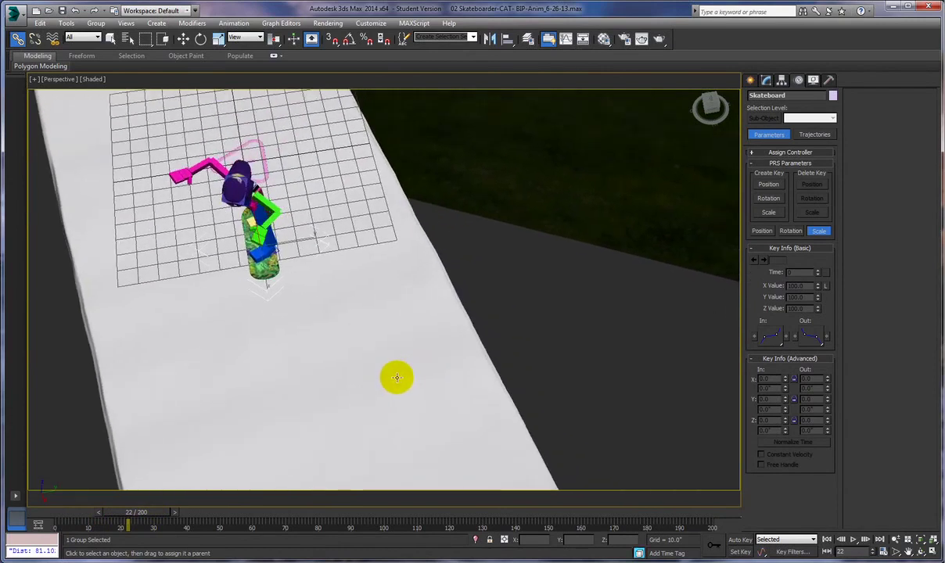
drag(164, 519, 218, 429)
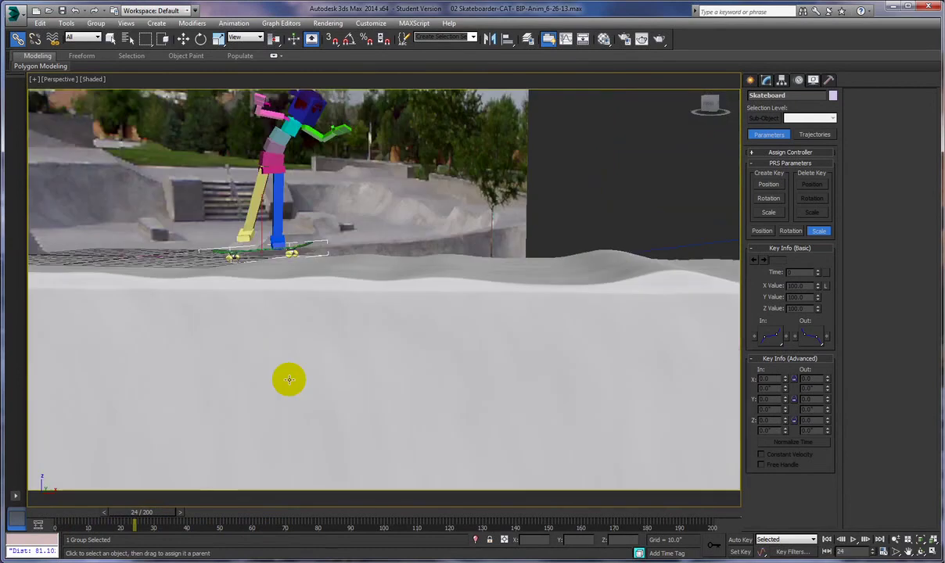
middle_drag(282, 388, 261, 382)
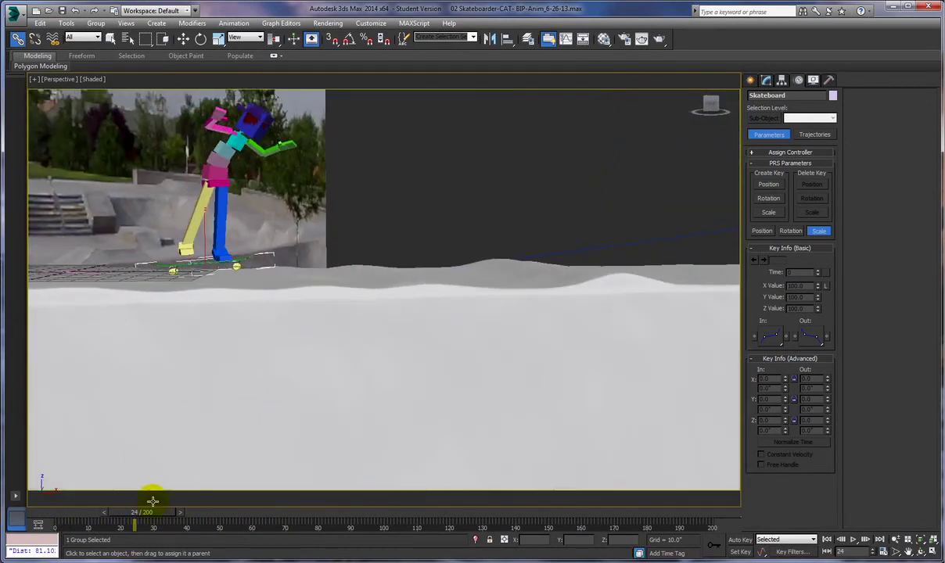
drag(156, 517, 313, 513)
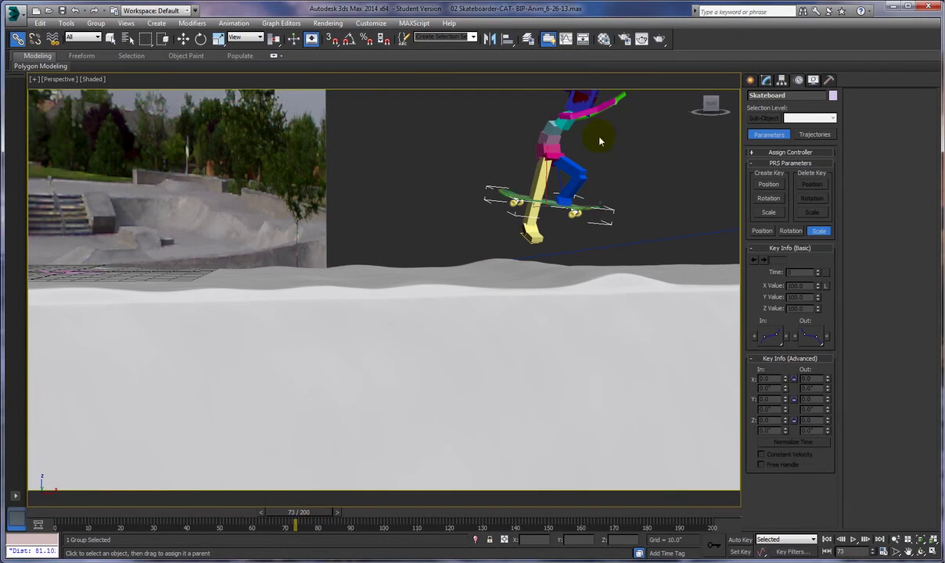
drag(568, 244, 529, 256)
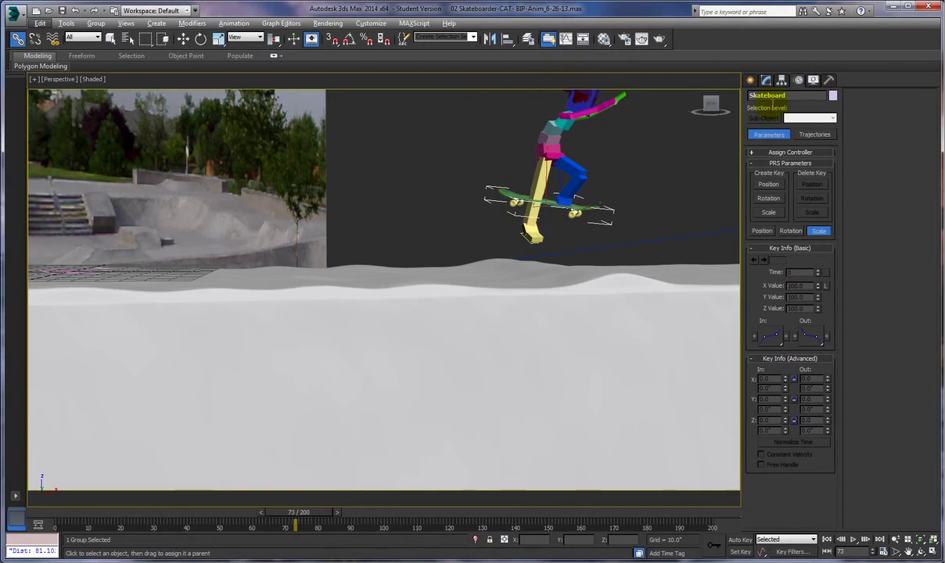
Step: Enable Affect Pivot Only for the skateboard and set the reference coordinate system to Local
click(781, 81)
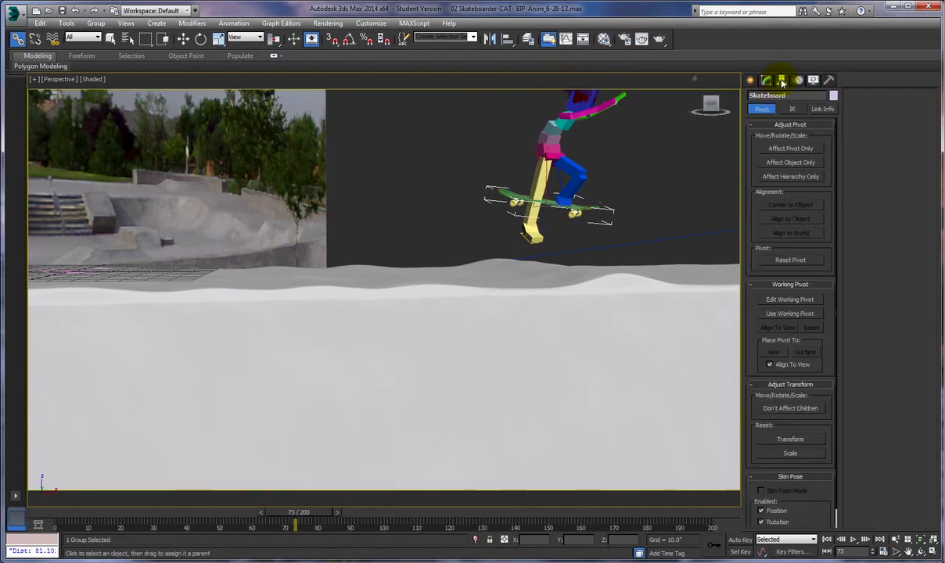
click(182, 40)
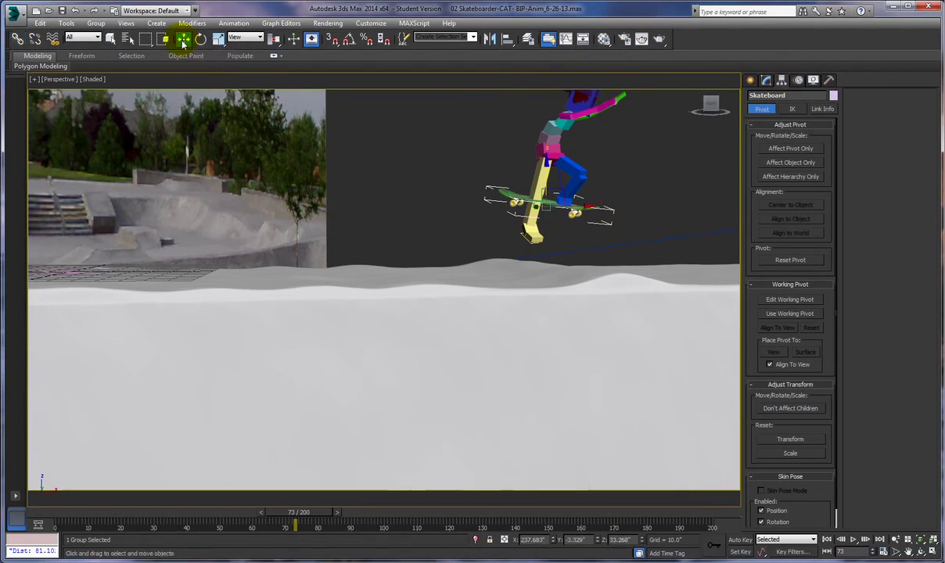
click(784, 150)
alt+middle_drag(462, 207, 439, 262)
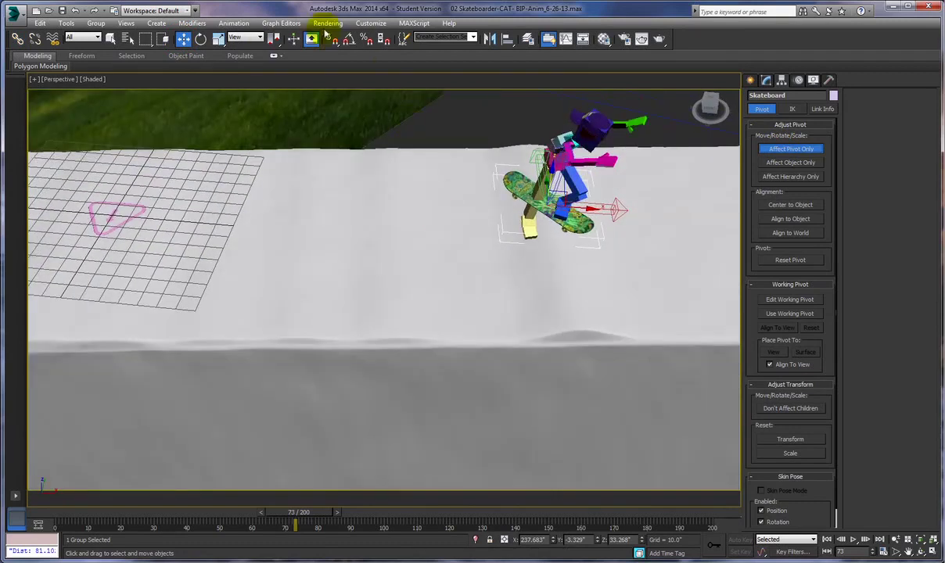
click(246, 37)
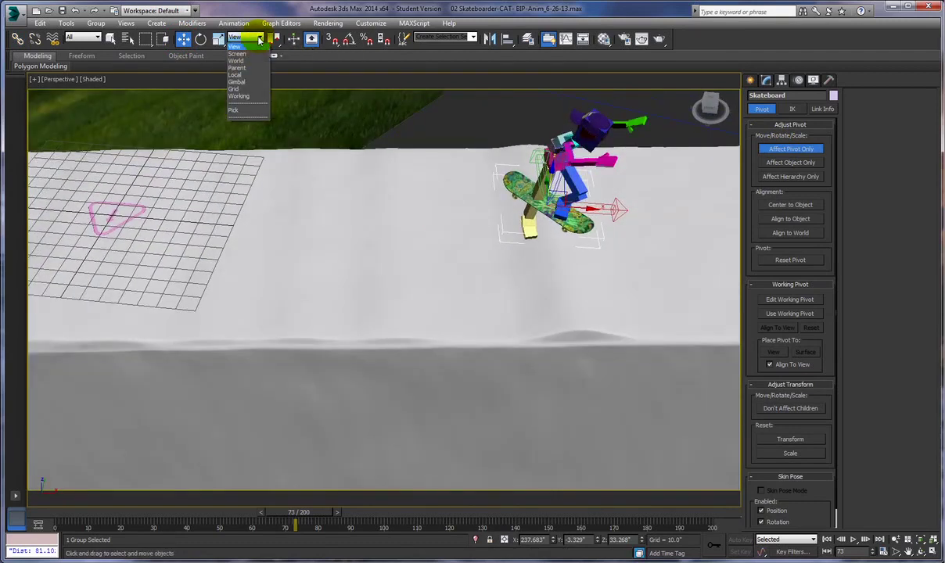
click(237, 75)
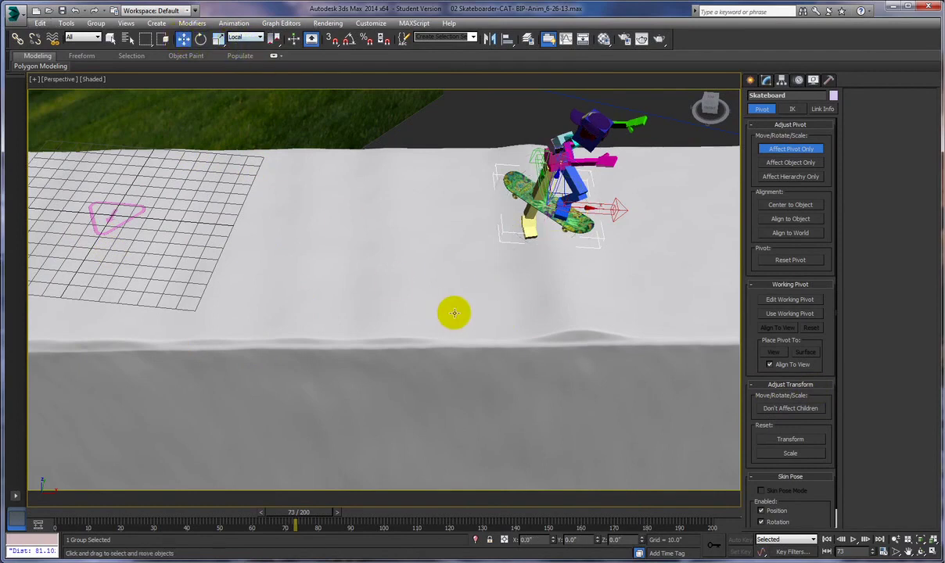
Step: Rotate the skateboard's pivot so its X axis runs along the length of the angled deck
alt+middle_drag(542, 321, 579, 372)
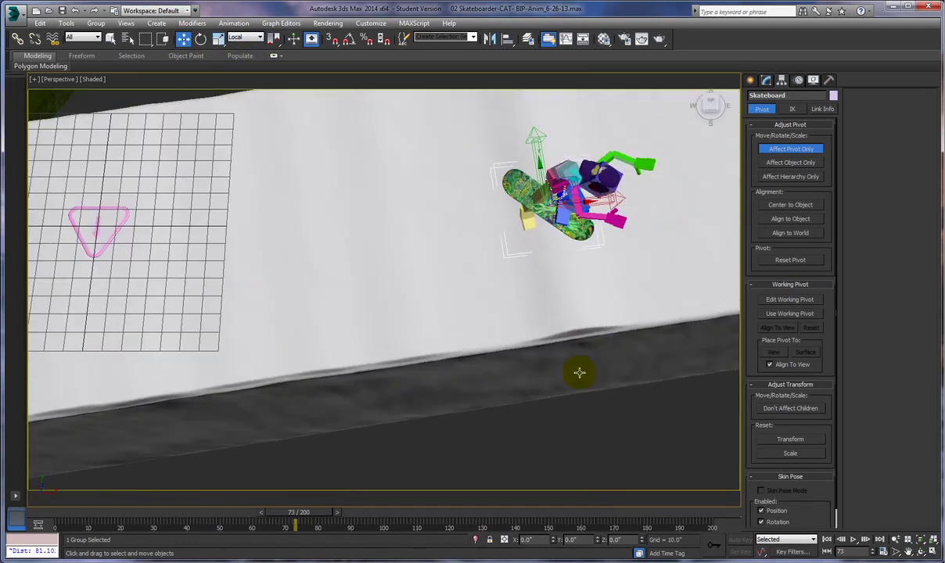
right_click(565, 264)
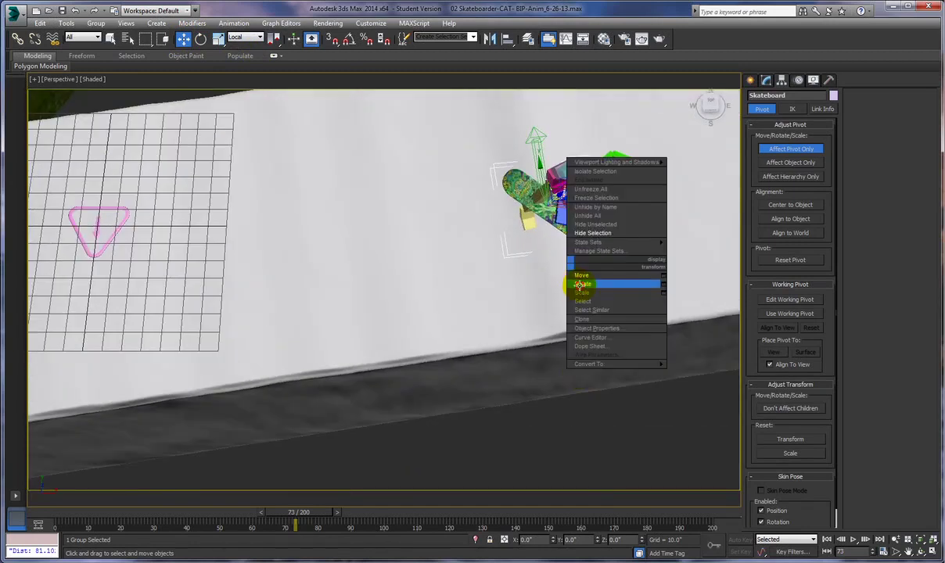
click(580, 285)
drag(528, 238, 488, 228)
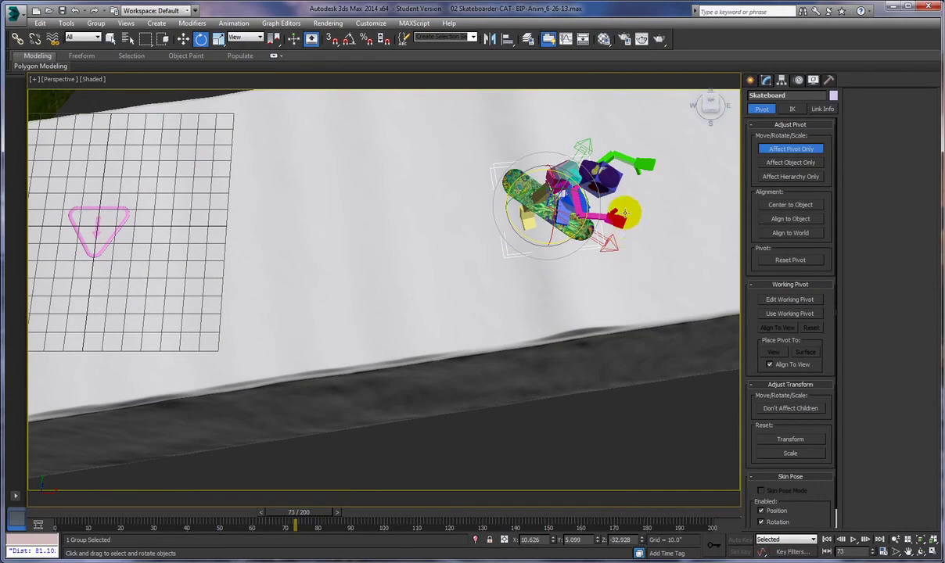
Step: Move the skateboard's pivot along the deck to sit beneath the blue foot, and leave pivot-only editing
right_click(564, 280)
click(569, 280)
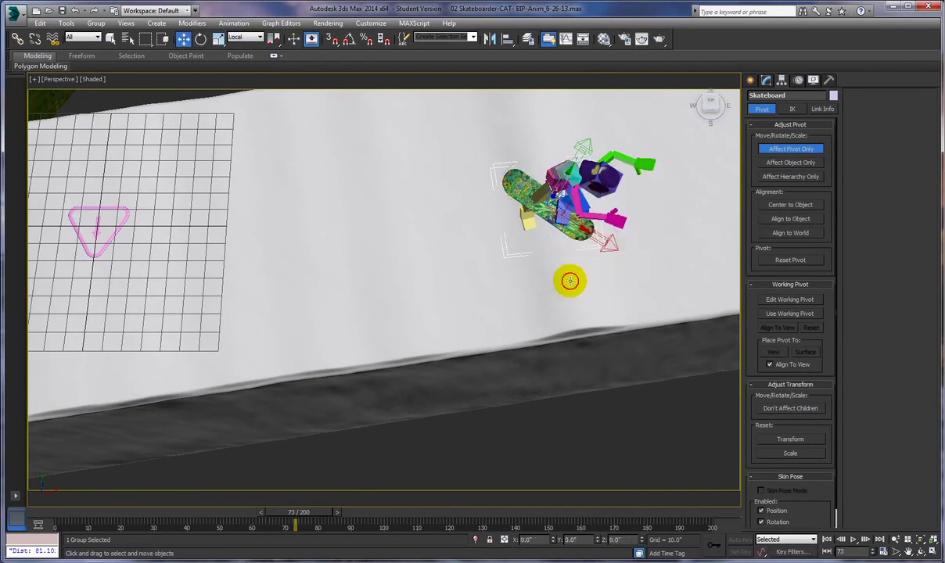
drag(563, 216, 581, 226)
alt+middle_drag(547, 303, 569, 259)
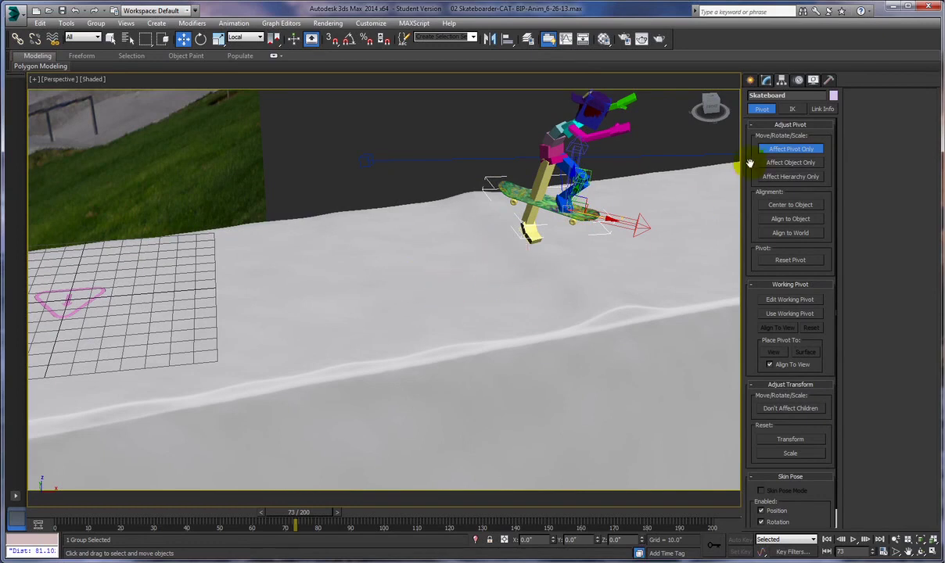
click(777, 154)
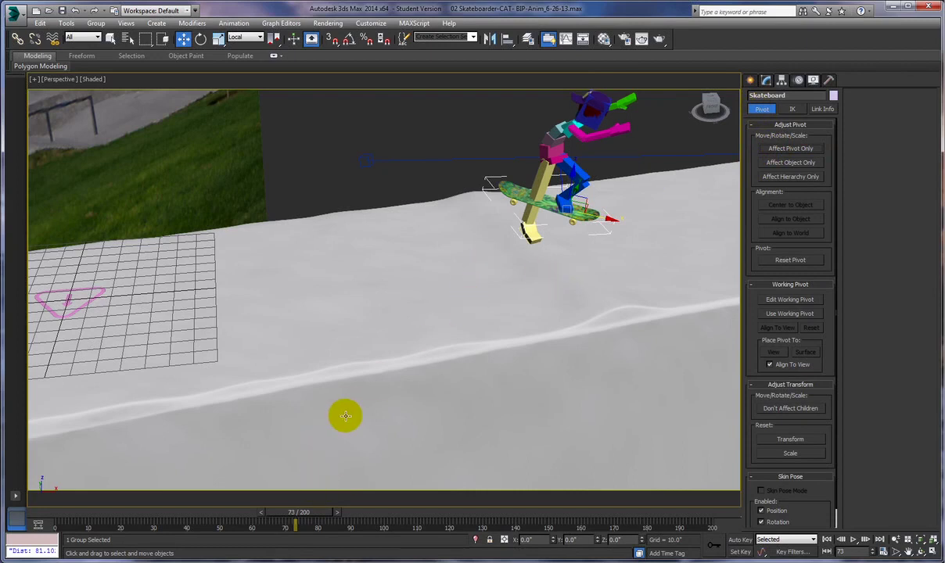
Step: At frame 68, turn on Auto Key and rotate the skateboard slightly to set its starting rotation key
key(c)
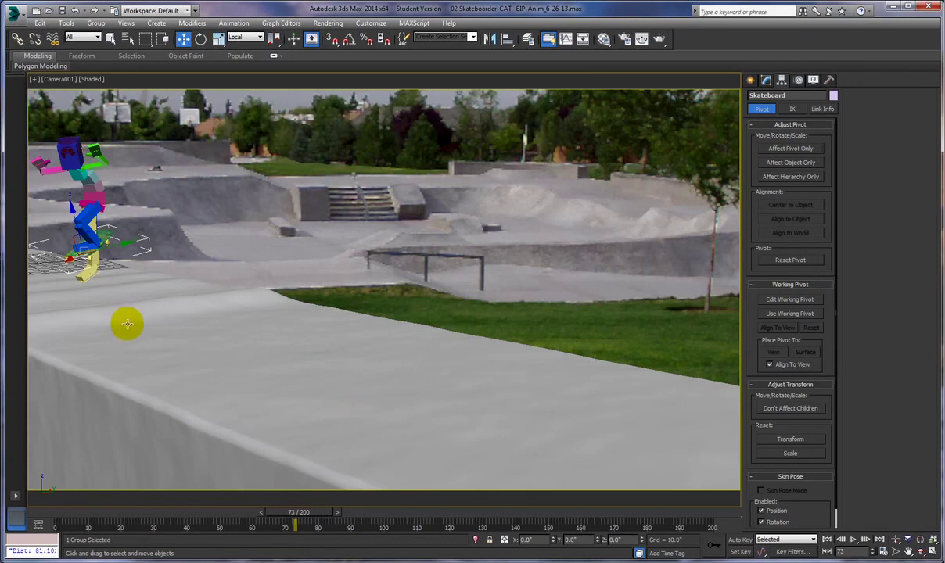
key(p)
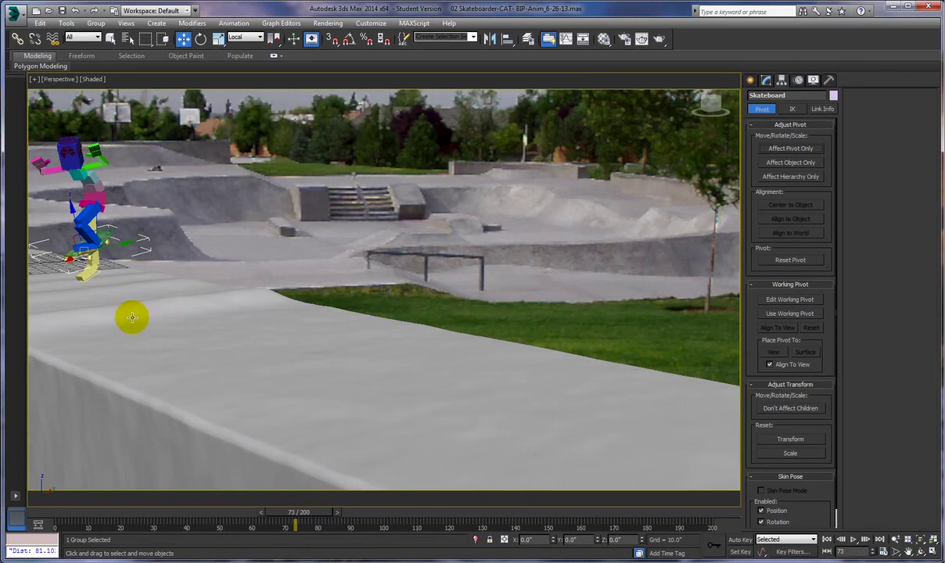
middle_drag(132, 317, 363, 359)
alt+middle_drag(255, 355, 312, 341)
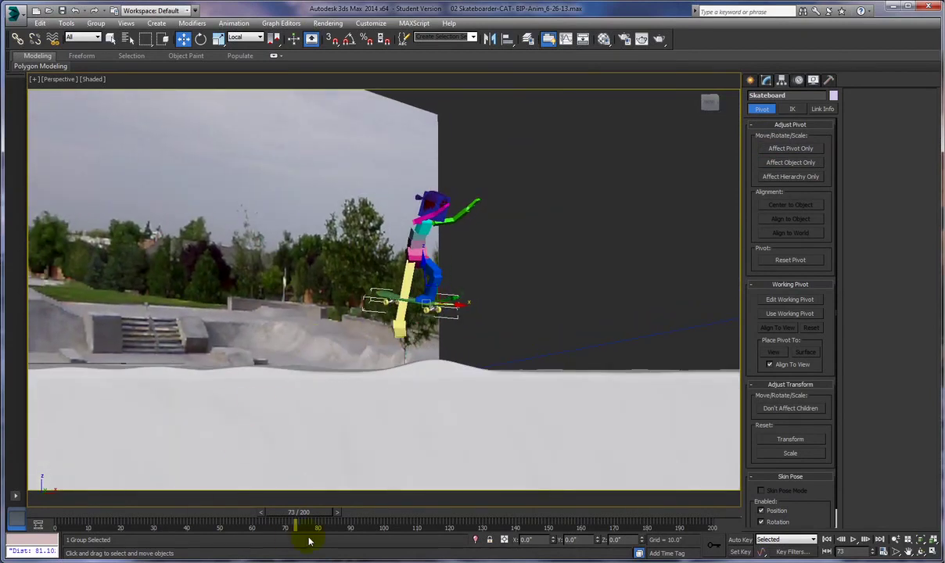
mouse_move(313, 513)
mouse_down()
mouse_move(249, 514)
mouse_move(297, 504)
mouse_up()
key(w)
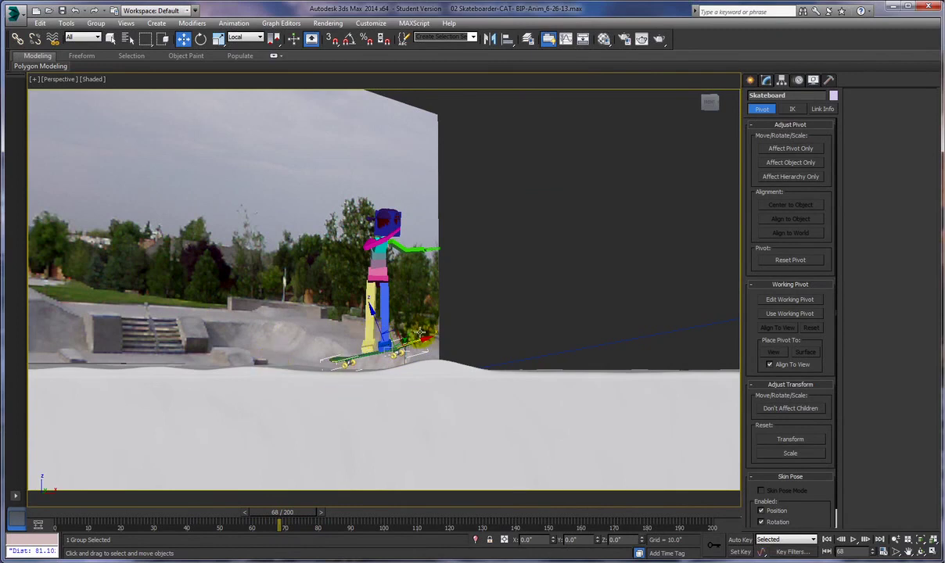
click(201, 40)
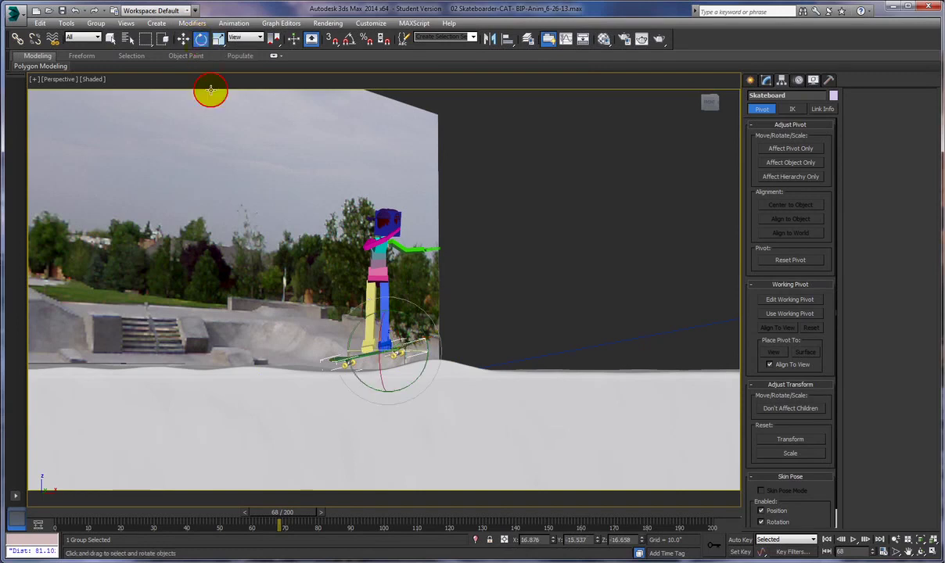
click(740, 540)
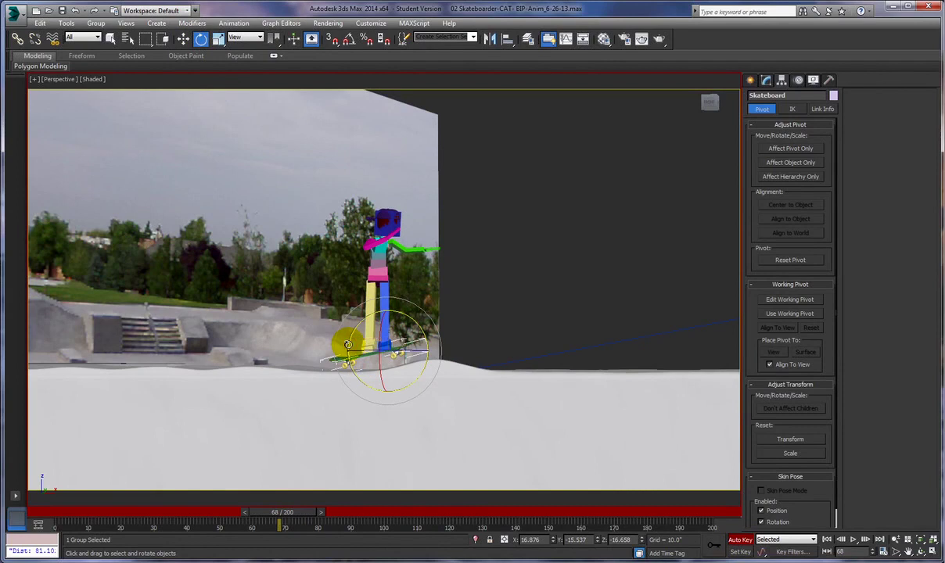
drag(348, 344, 349, 346)
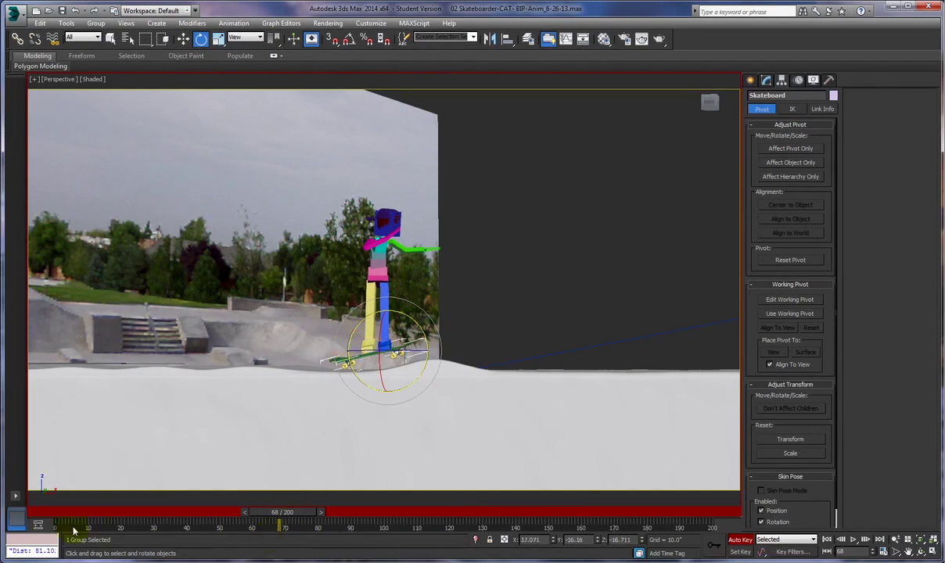
Step: At frame 73, rotate the skateboard steeply so its tail drops to the yellow foot and its nose rises
drag(293, 519, 310, 500)
key(e)
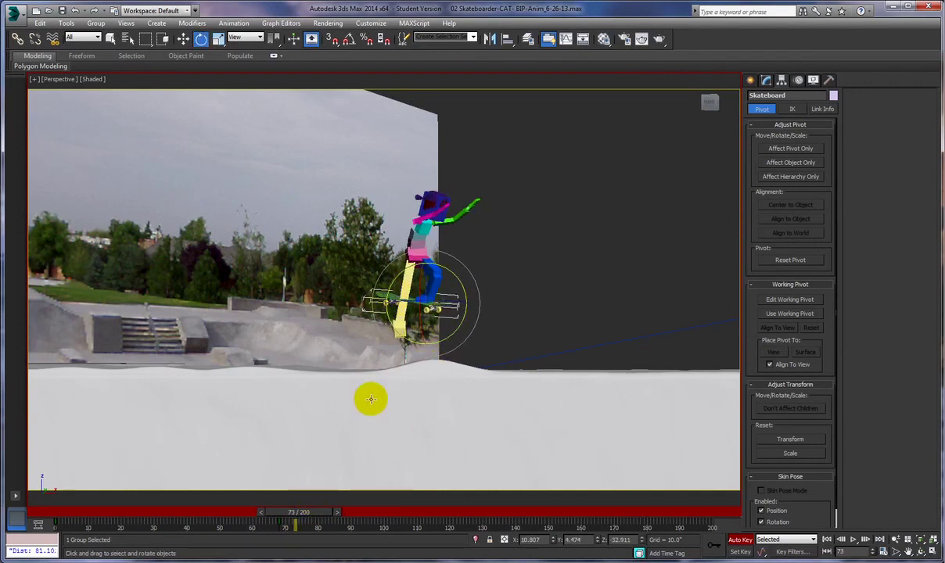
drag(383, 306, 389, 368)
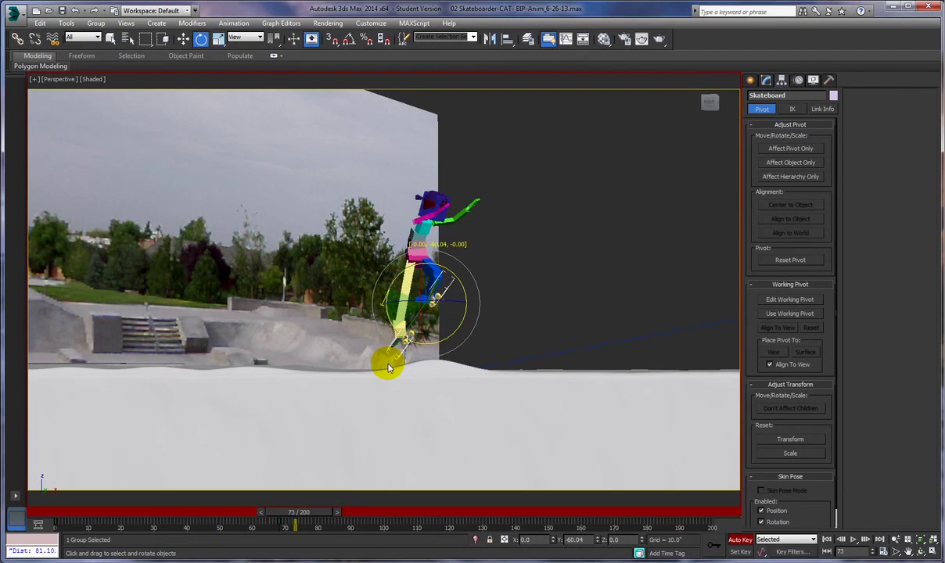
drag(390, 368, 395, 356)
click(453, 346)
Step: Try to move the skateboard slightly away from the feet along its local Z axis
right_click(495, 327)
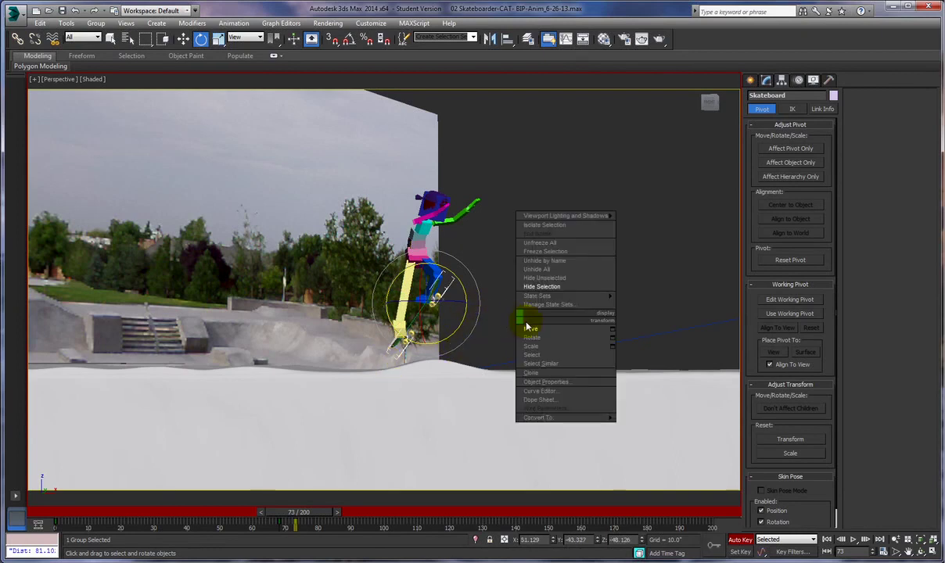
click(529, 331)
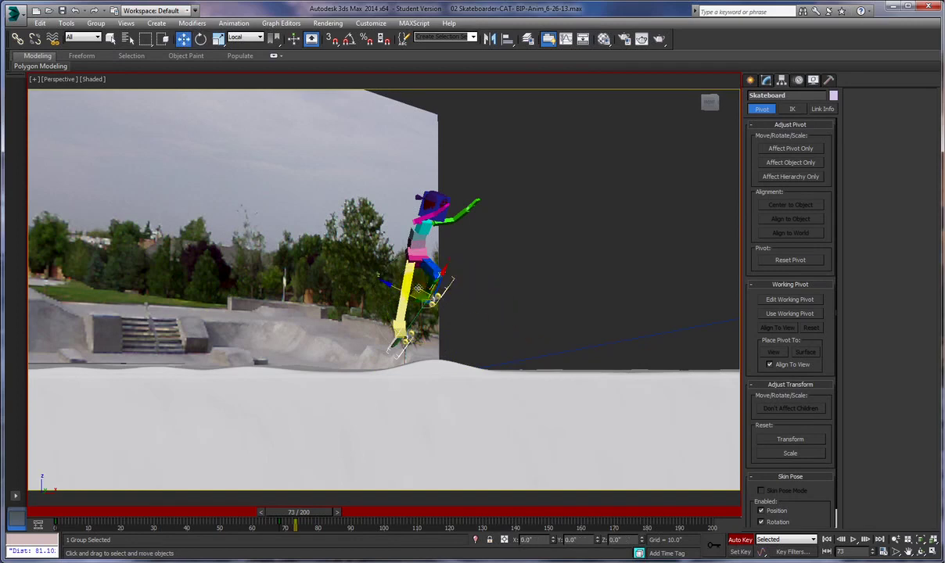
mouse_move(393, 286)
mouse_down()
mouse_move(404, 291)
mouse_move(397, 287)
mouse_up()
ctrl+alt+middle_drag(491, 390, 526, 236)
mouse_move(517, 296)
alt+middle_down()
mouse_move(548, 321)
mouse_move(528, 283)
mouse_move(527, 296)
mouse_move(467, 315)
mouse_move(536, 323)
mouse_move(568, 298)
mouse_move(539, 346)
mouse_move(545, 319)
mouse_move(516, 297)
alt+middle_up()
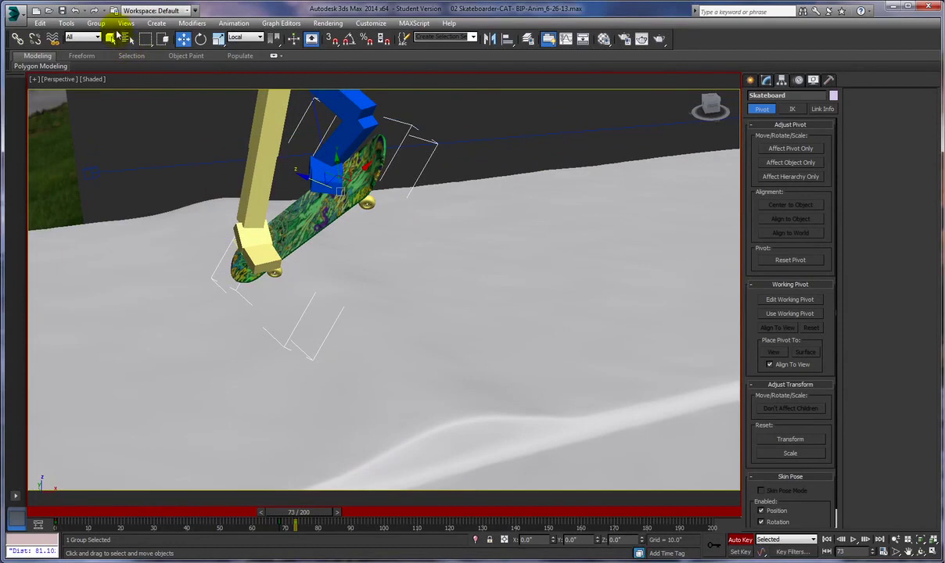
click(75, 11)
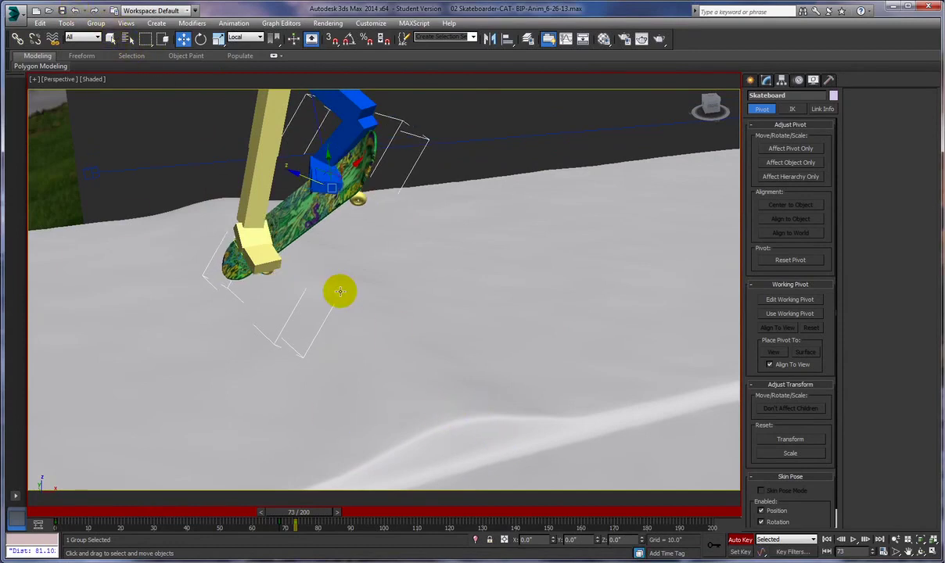
Step: Refine the skateboard's rotation at frame 73 to about X 39, Y -56 and Z -39 so the deck tilts beneath both feet
right_click(370, 362)
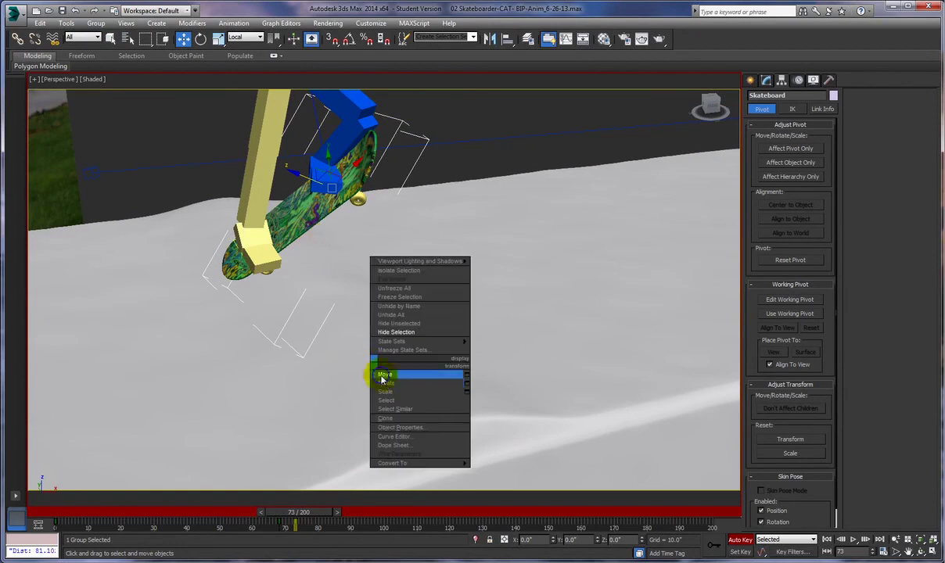
click(384, 383)
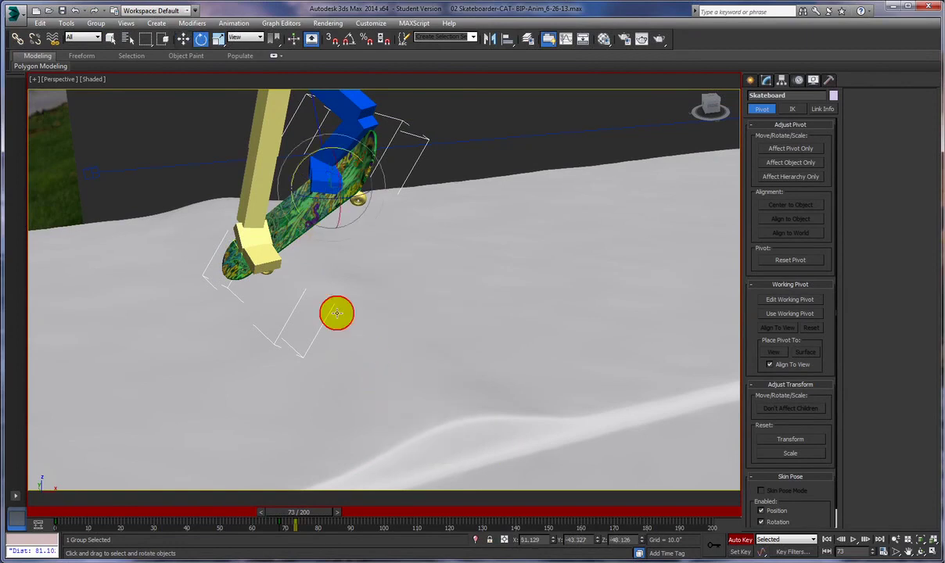
mouse_move(299, 191)
mouse_down()
mouse_move(342, 200)
mouse_move(324, 188)
mouse_move(334, 183)
mouse_move(294, 194)
mouse_up()
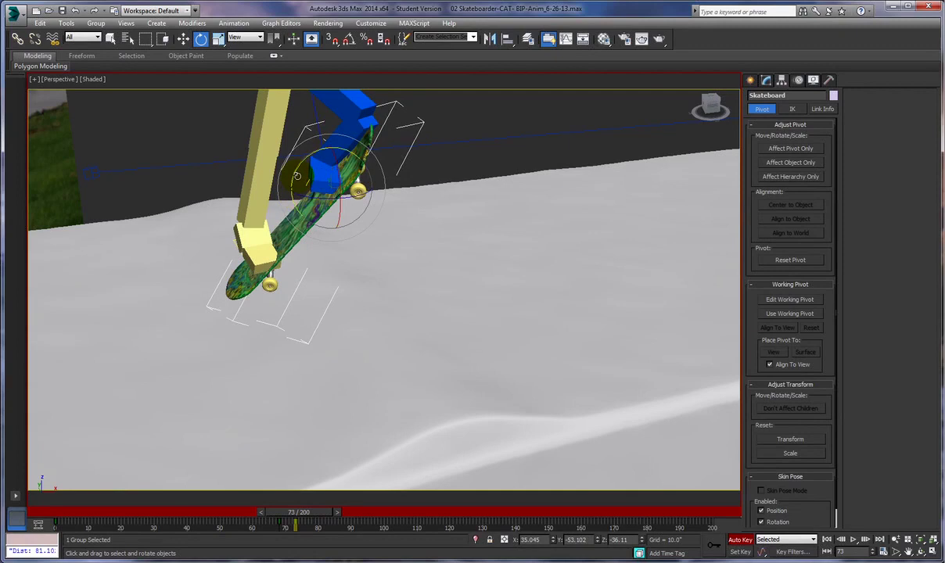
drag(295, 164, 290, 179)
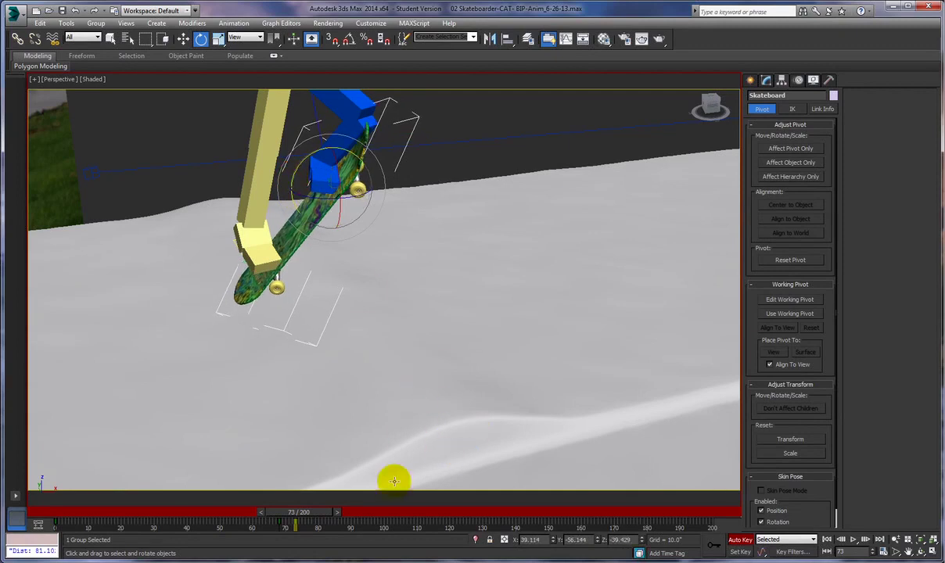
Step: At frame 83, rotate the upright skateboard toward level so its deck comes back under the feet
drag(309, 515, 328, 515)
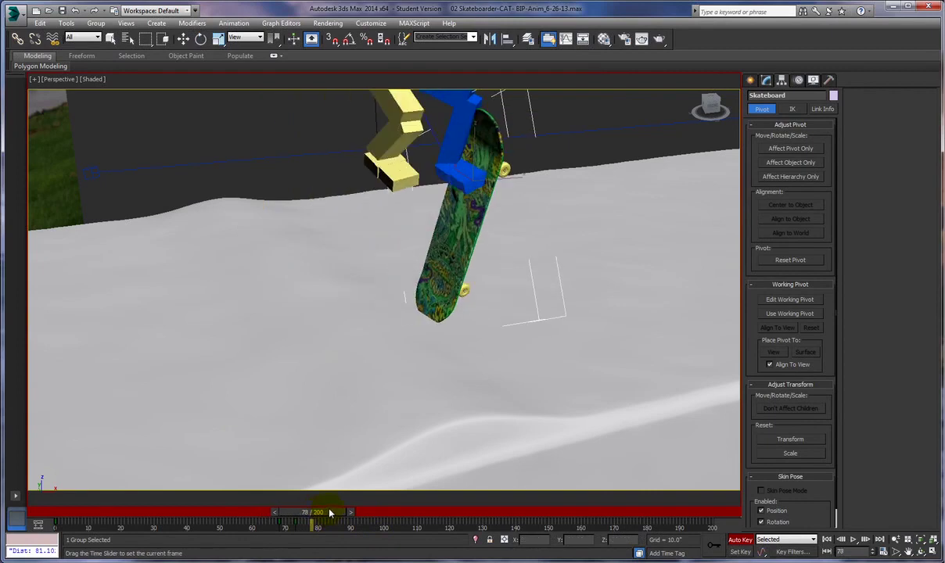
drag(330, 513, 343, 510)
key(e)
alt+middle_drag(479, 484, 419, 436)
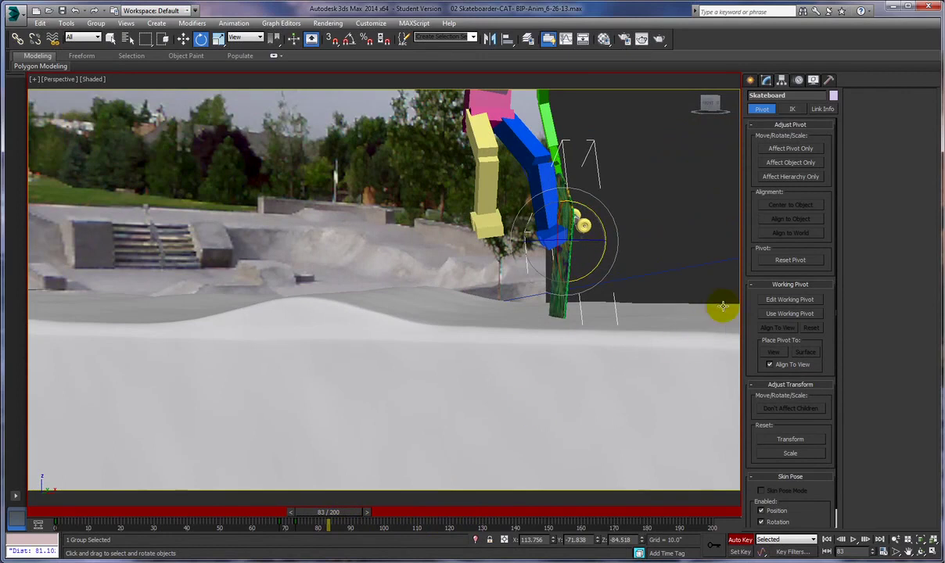
drag(598, 262, 542, 333)
Step: At frame 85, rotate the skateboard to about X 22, Y -8 and Z -6 so both feet rest on the deck
drag(338, 513, 356, 499)
key(e)
mouse_move(350, 450)
alt+middle_down()
mouse_move(335, 499)
mouse_move(363, 454)
mouse_move(348, 448)
alt+middle_up()
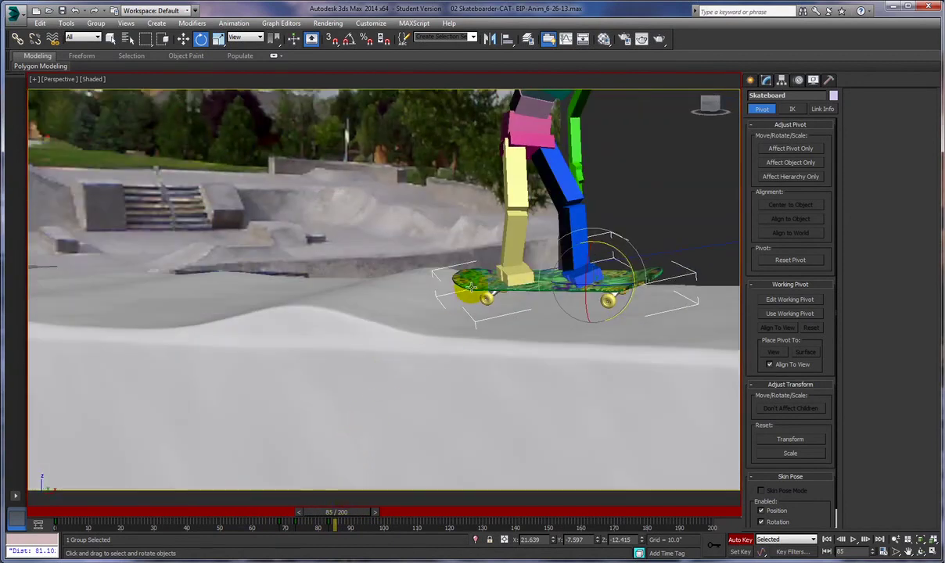
drag(564, 283, 568, 287)
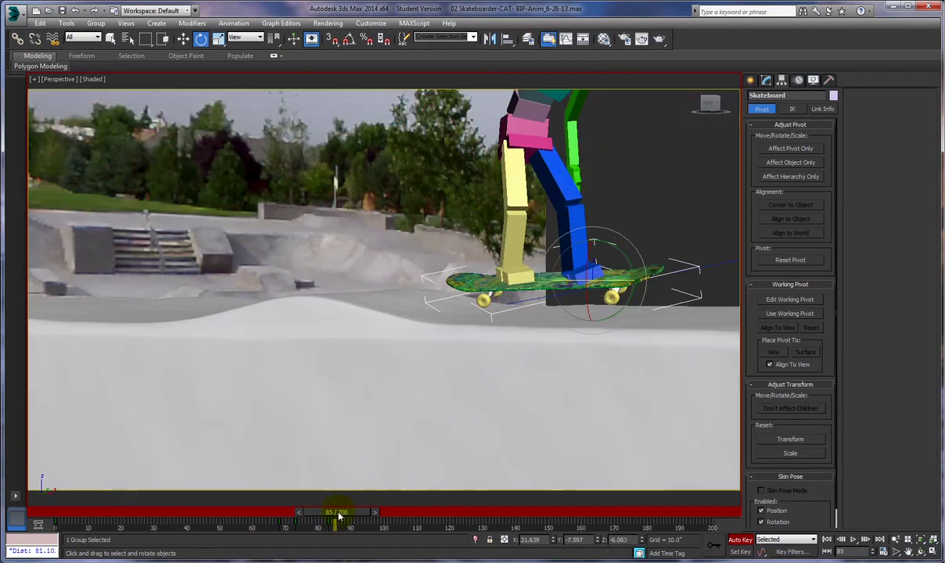
Step: Check the skateboard's motion at frame 88 and through the camera to frame 123, and turn off Auto Key
drag(339, 515, 353, 530)
key(e)
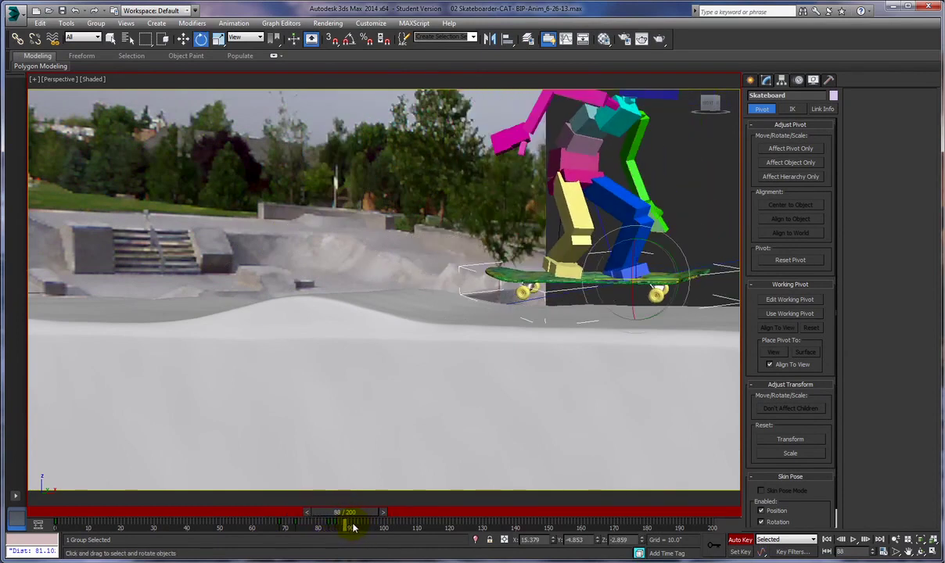
key(c)
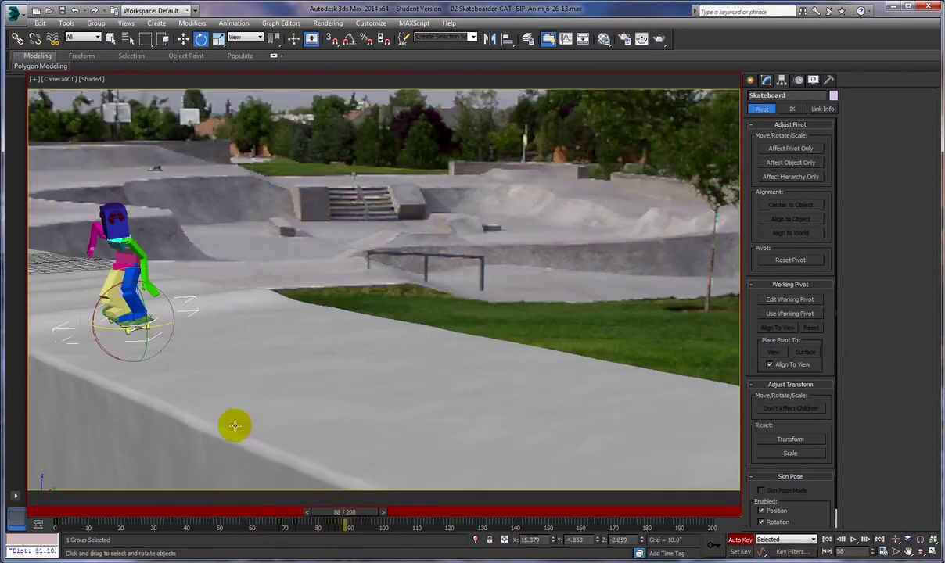
drag(319, 522, 437, 518)
key(e)
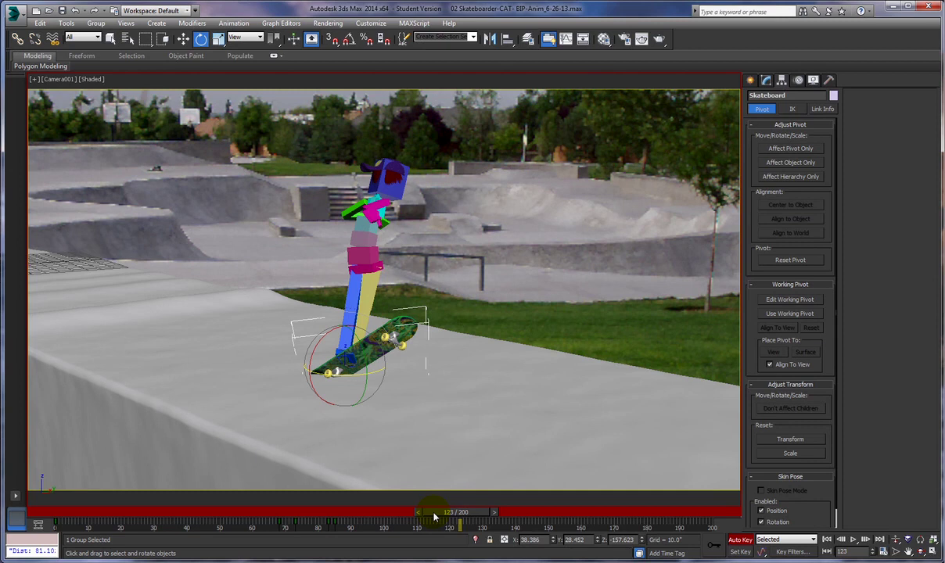
click(740, 539)
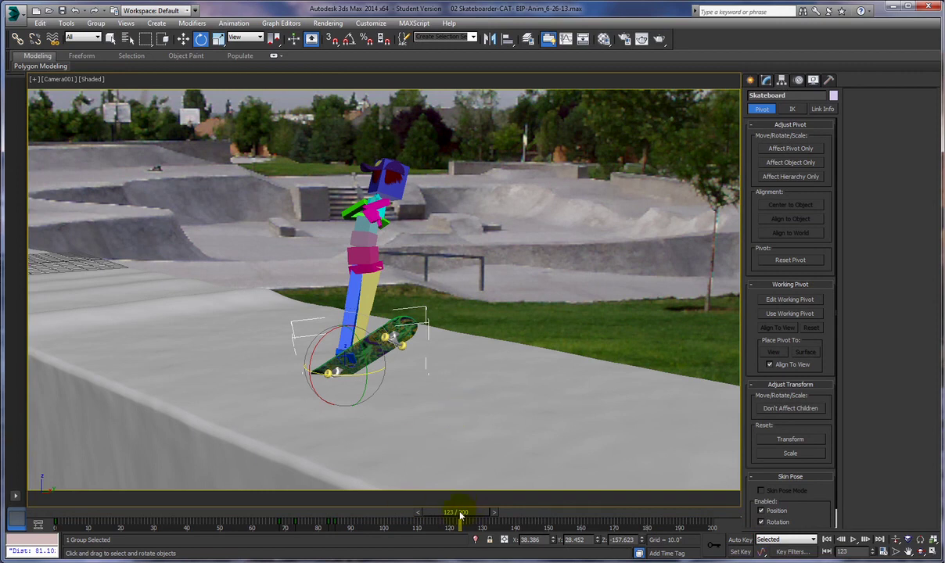
Step: Review the ride by scrubbing back to frame 0 and, in the perspective view, forward to frame 120
drag(460, 512, 47, 524)
key(e)
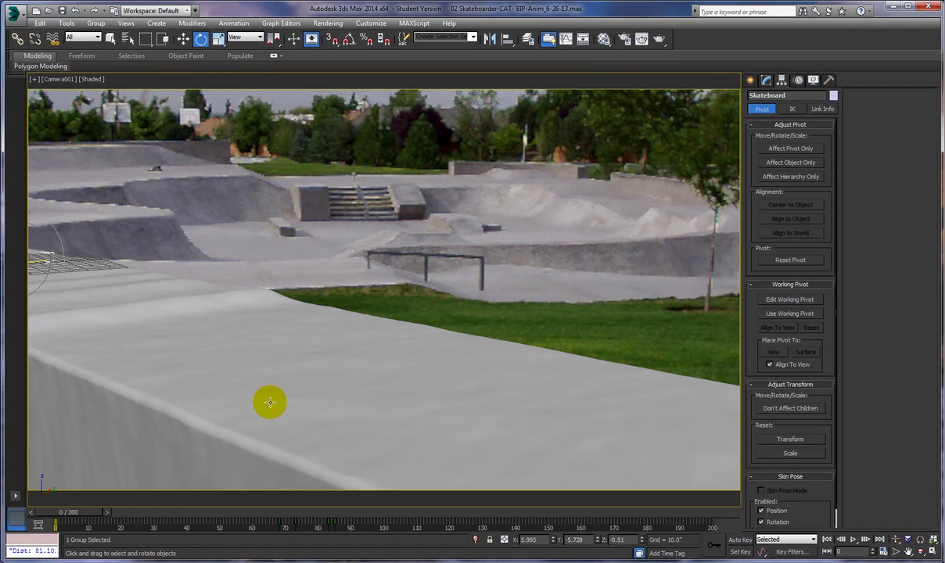
key(p)
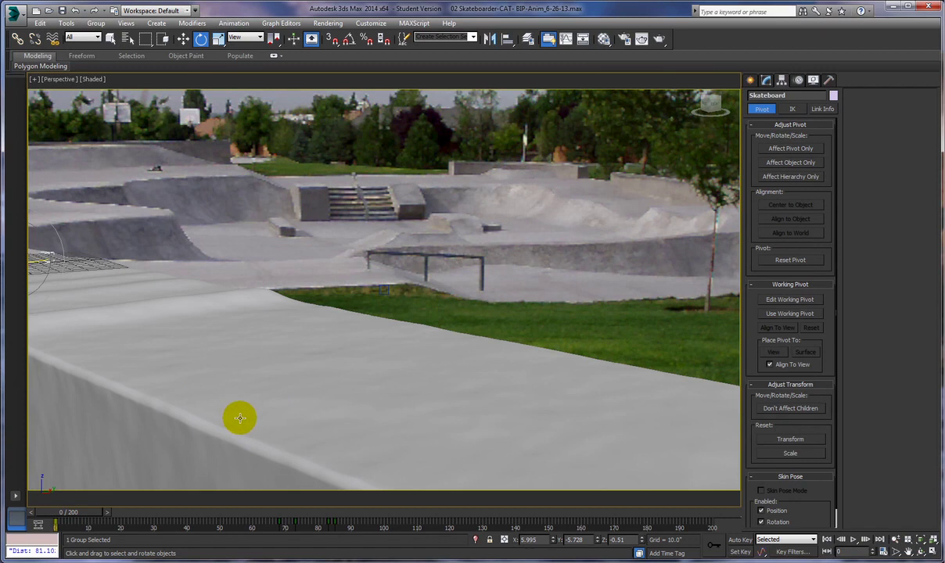
drag(85, 513, 450, 513)
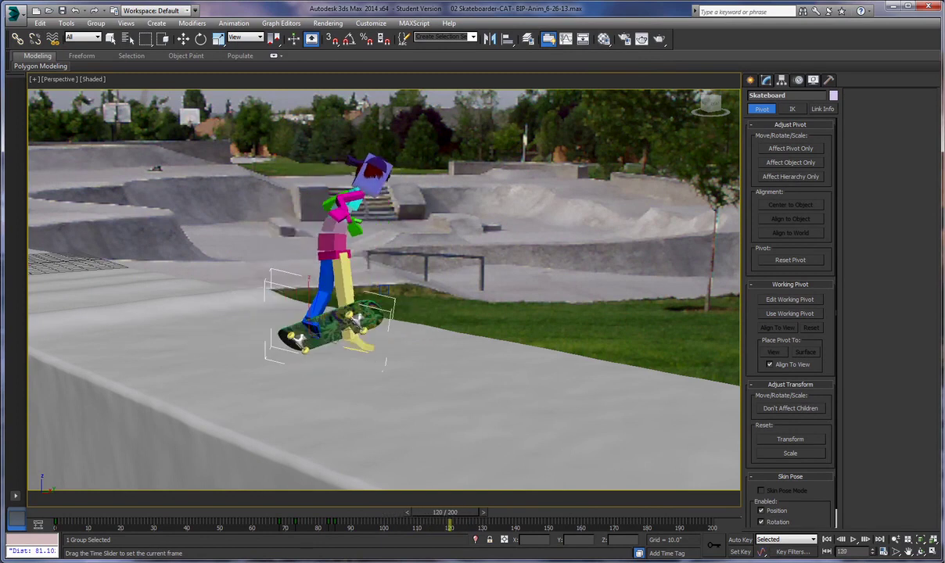
key(e)
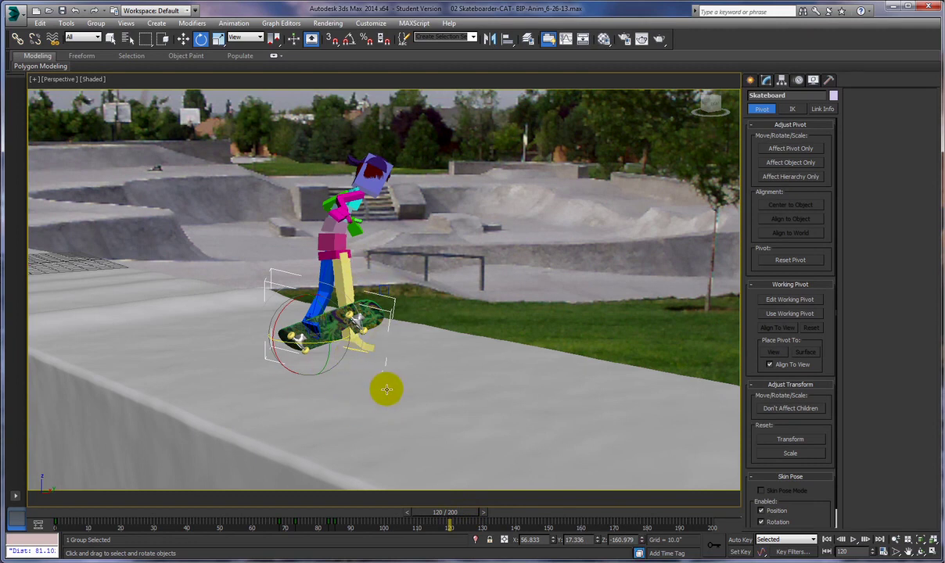
Step: Save the scene, then save a copy named 02 Skateboarder-CAT- BIP-Anim_PART-2_6-26-13
click(17, 14)
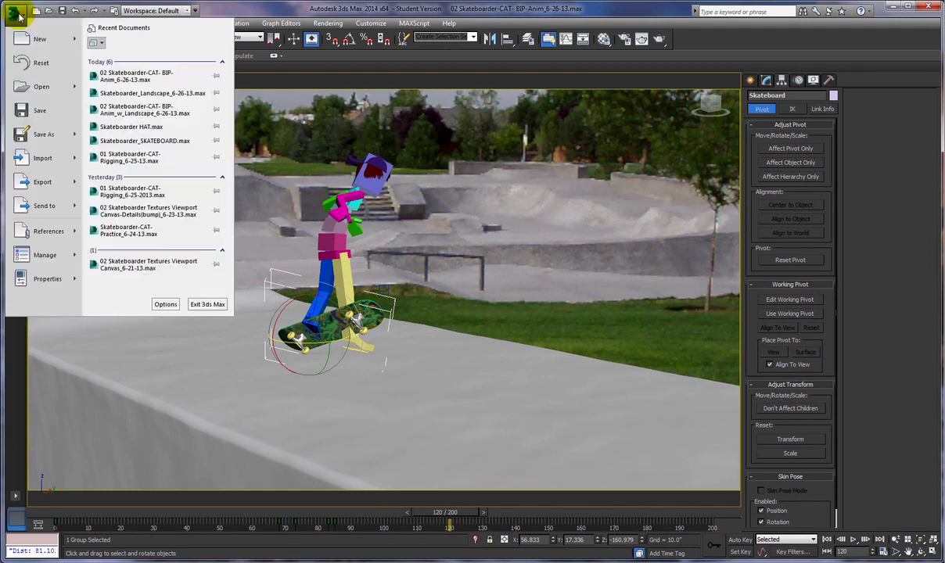
click(22, 109)
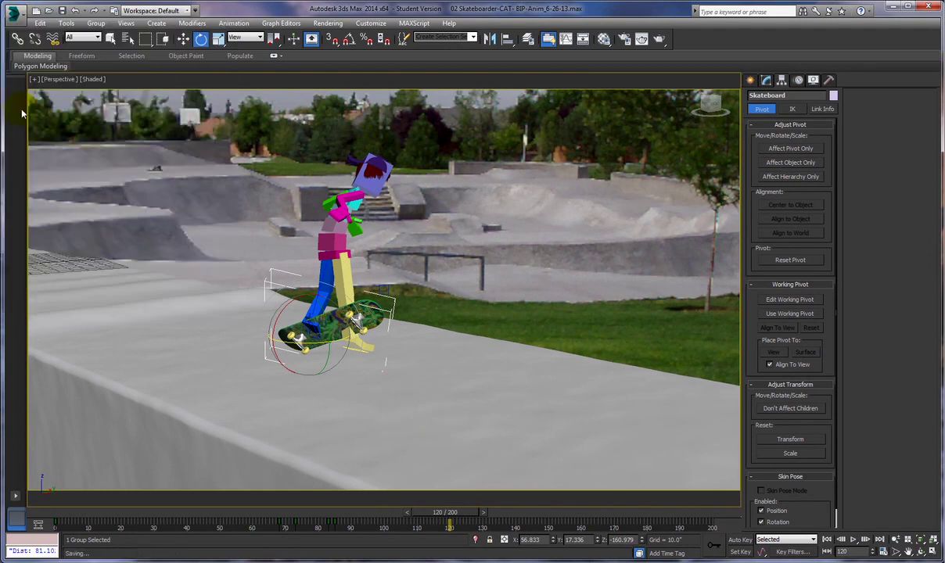
click(18, 14)
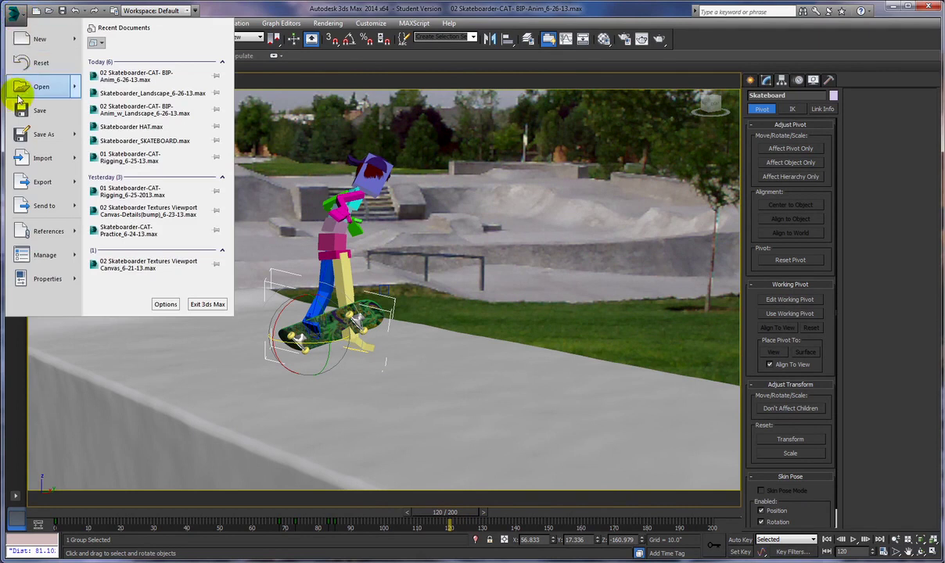
click(22, 136)
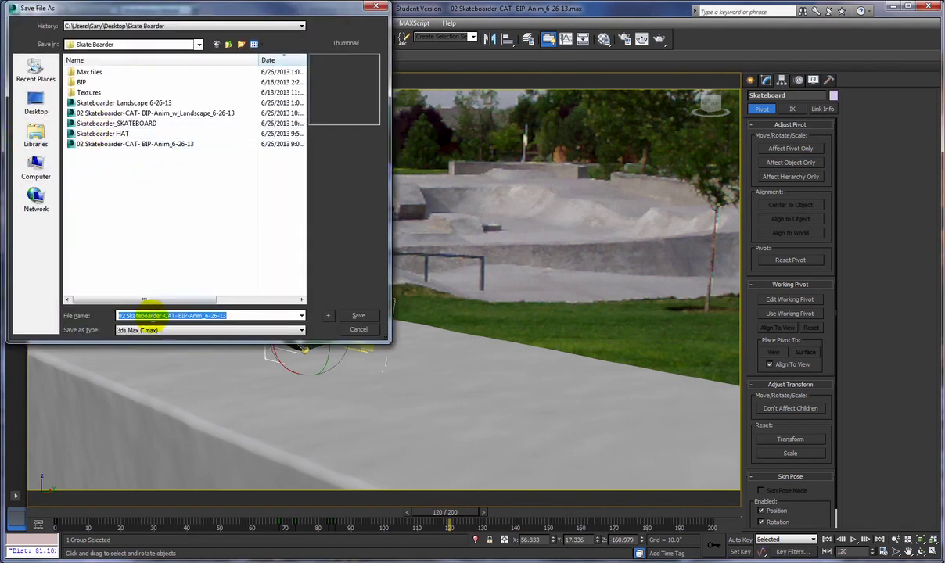
click(202, 315)
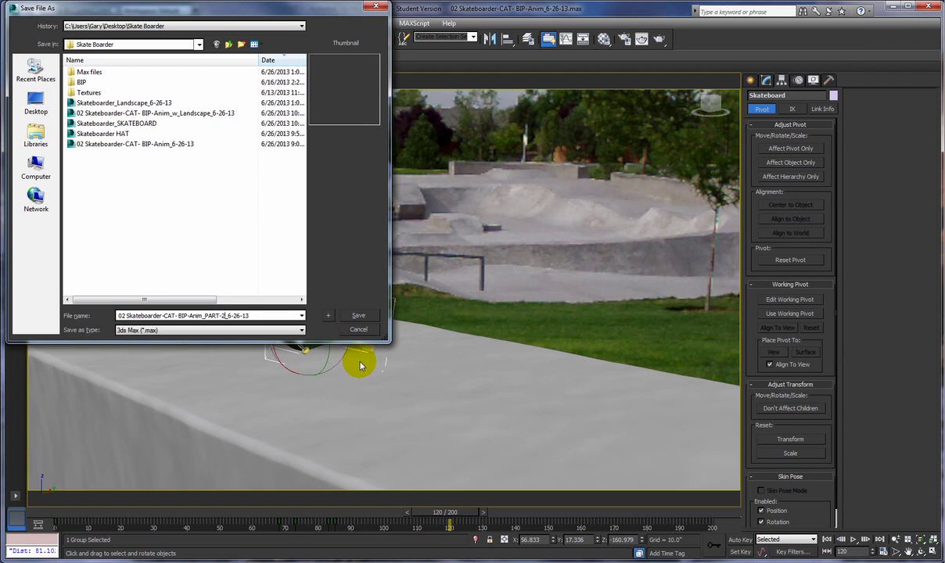
click(359, 316)
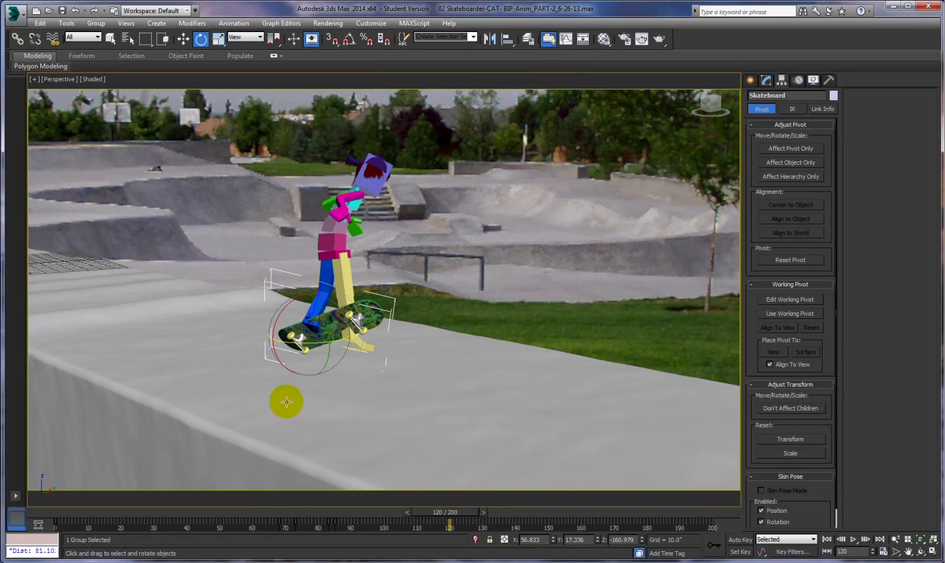
Step: Examine the skateboarder and board from other angles, scrubbing forward to frame 153 and back to frame 116
mouse_move(303, 408)
alt+middle_down()
mouse_move(315, 405)
mouse_move(298, 405)
alt+middle_up()
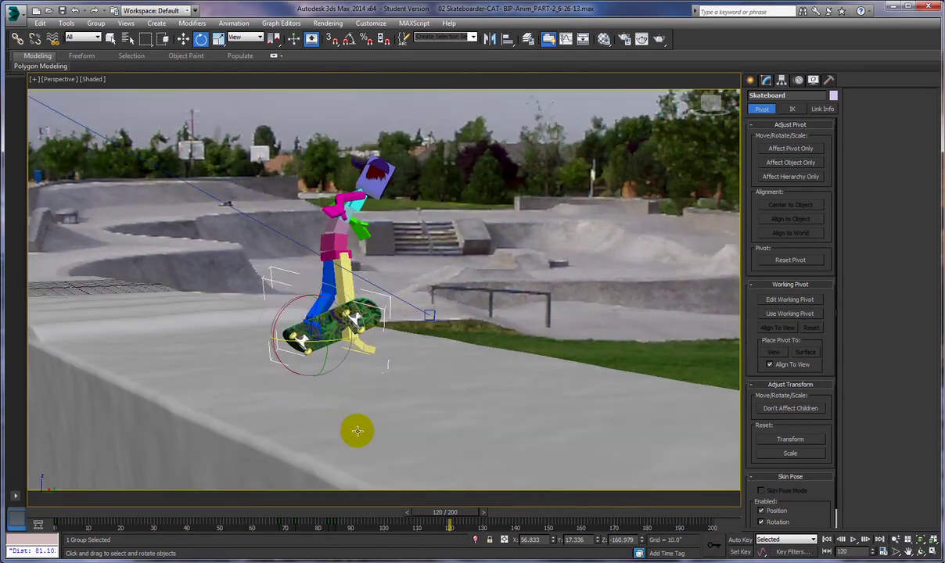
alt+middle_drag(358, 430, 162, 500)
drag(433, 518, 550, 519)
key(e)
scroll(485, 413, down, 5)
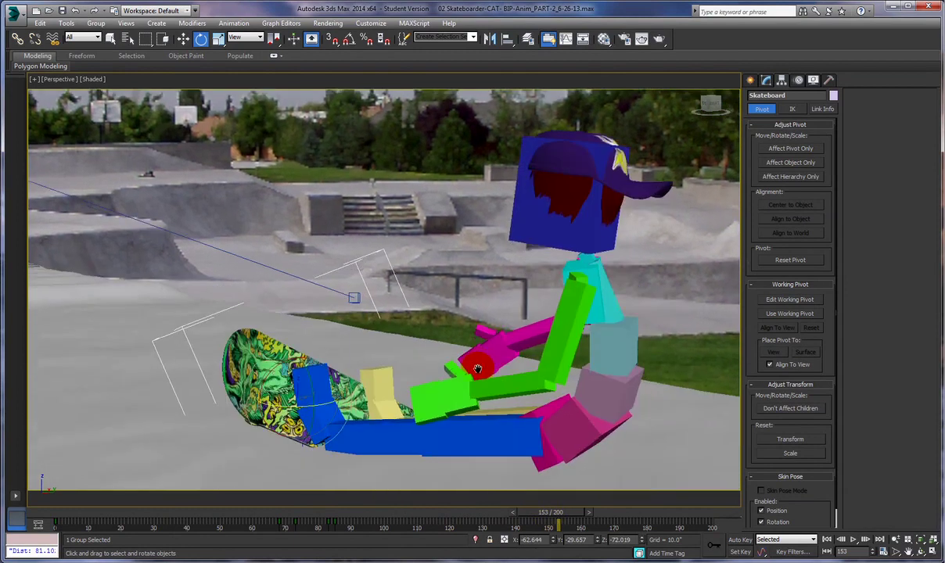
drag(558, 517, 440, 538)
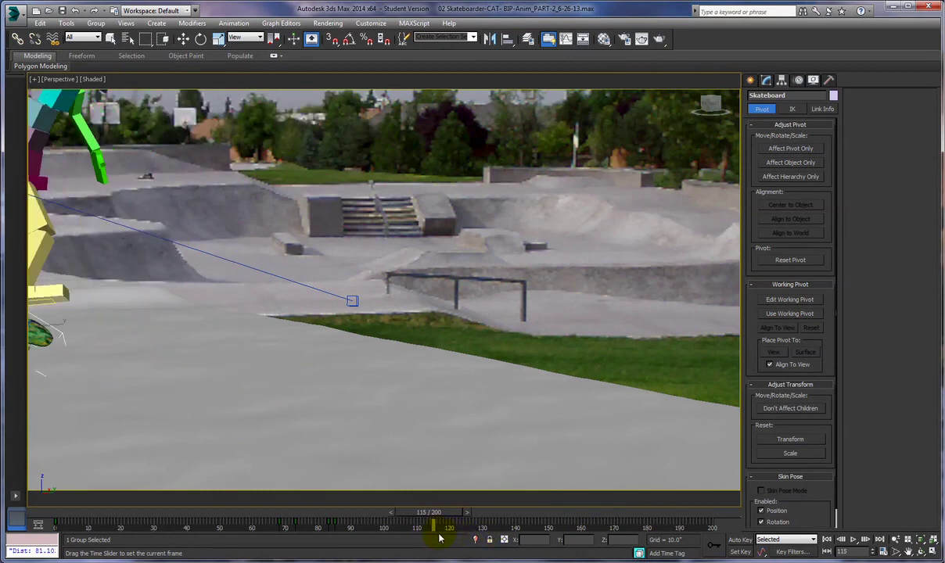
mouse_move(440, 538)
mouse_down()
mouse_move(504, 533)
mouse_move(439, 539)
mouse_up()
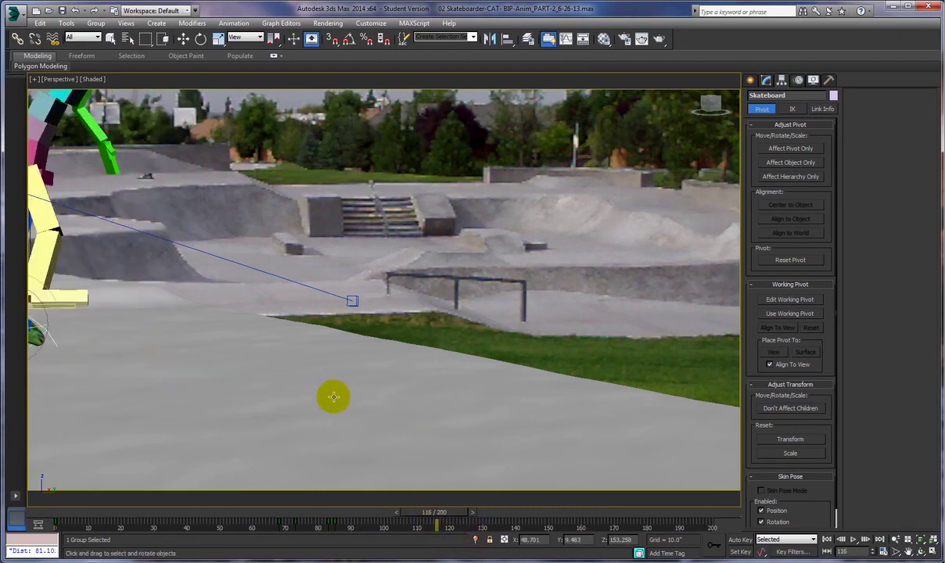
key(e)
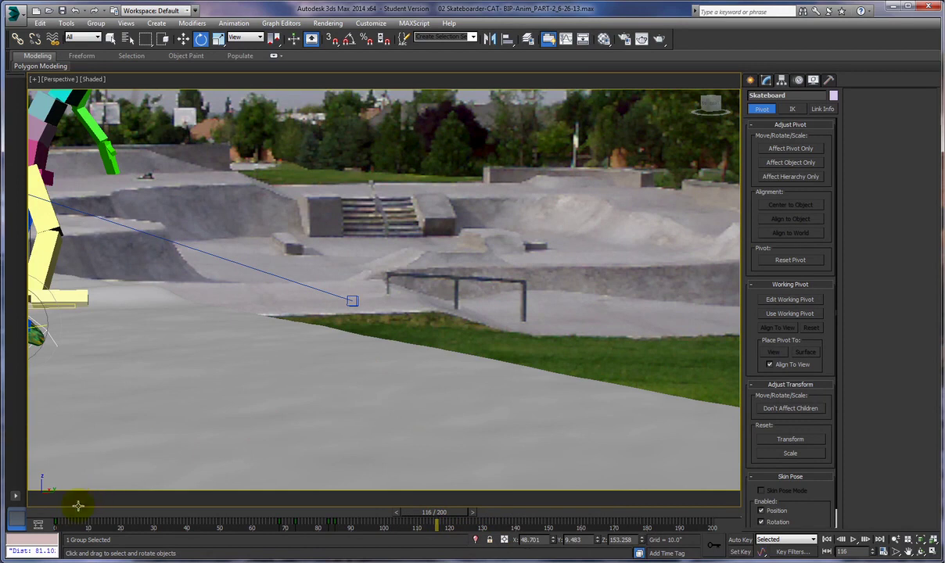
Step: Review the motion after the jump by scrubbing between frames 116 and 176, and return to frame 111
drag(428, 514, 615, 479)
key(e)
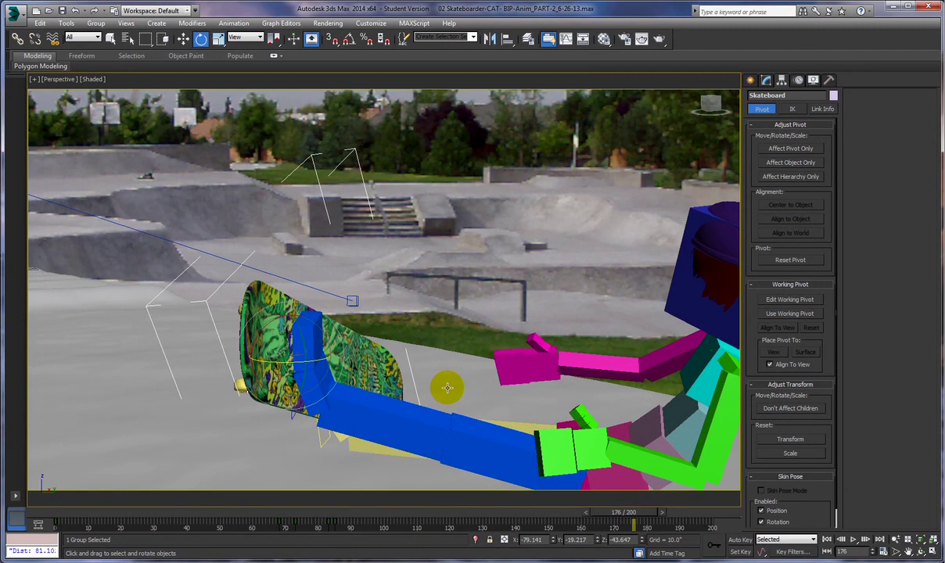
middle_drag(446, 388, 432, 379)
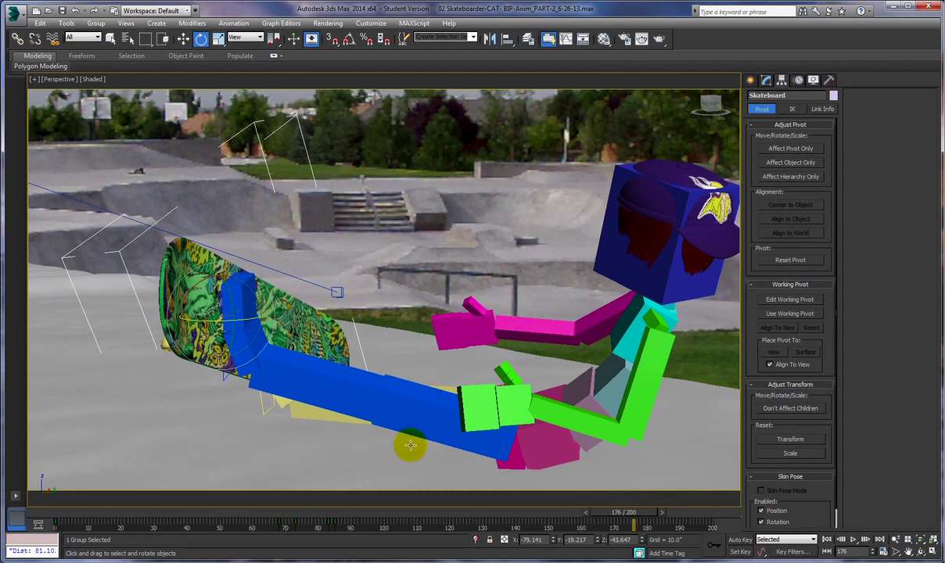
drag(615, 512, 448, 507)
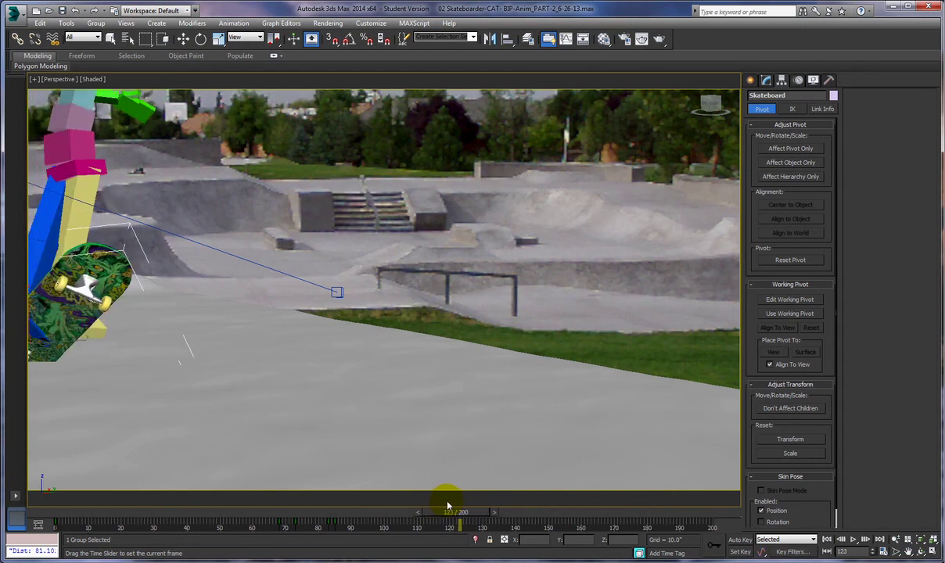
key(e)
drag(424, 392, 385, 393)
drag(444, 517, 611, 500)
middle_drag(613, 461, 632, 461)
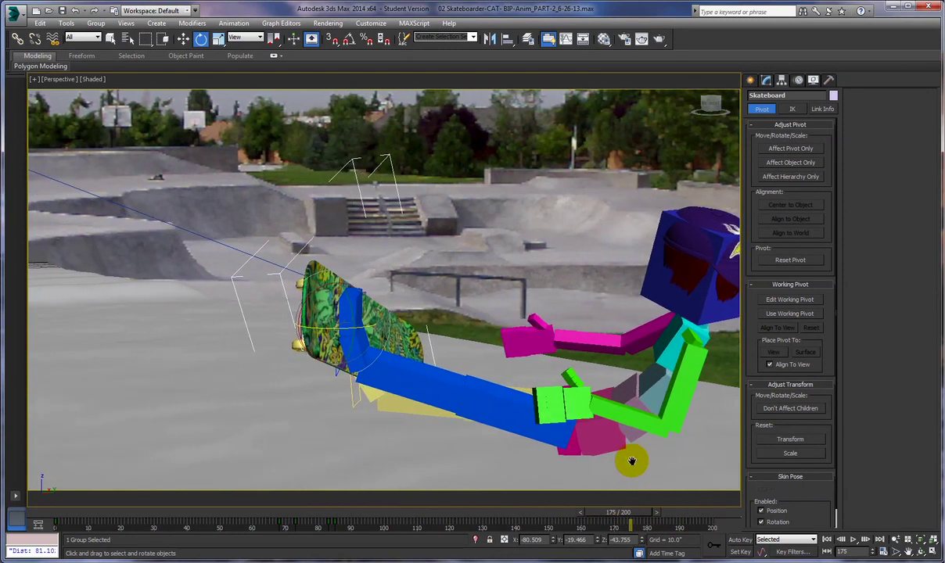
drag(624, 516, 420, 517)
key(e)
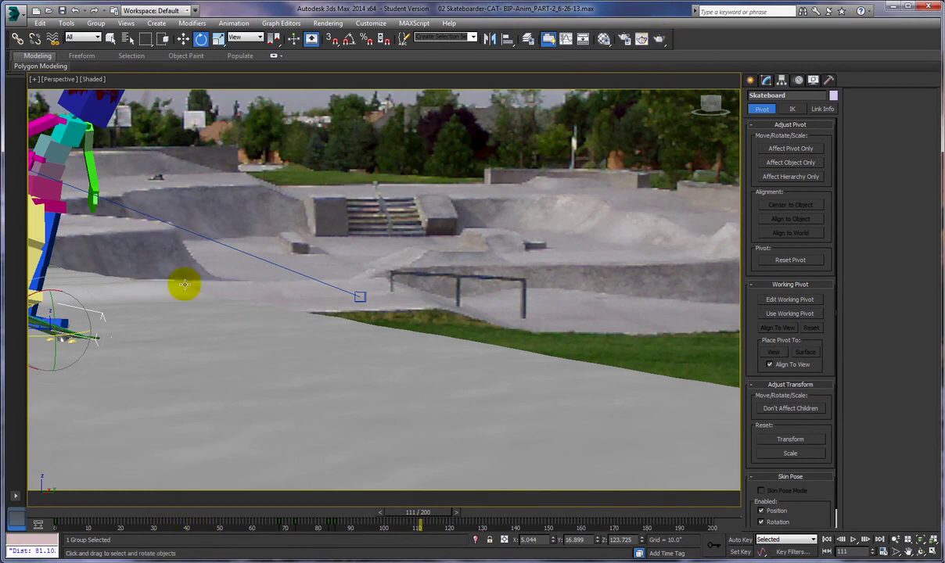
Step: Merge the Back light, Fill Light and Key Light from 02 Skateboarder-CAT- BIP-Anim_w_Landscape_6-26-13 into the scene
click(18, 19)
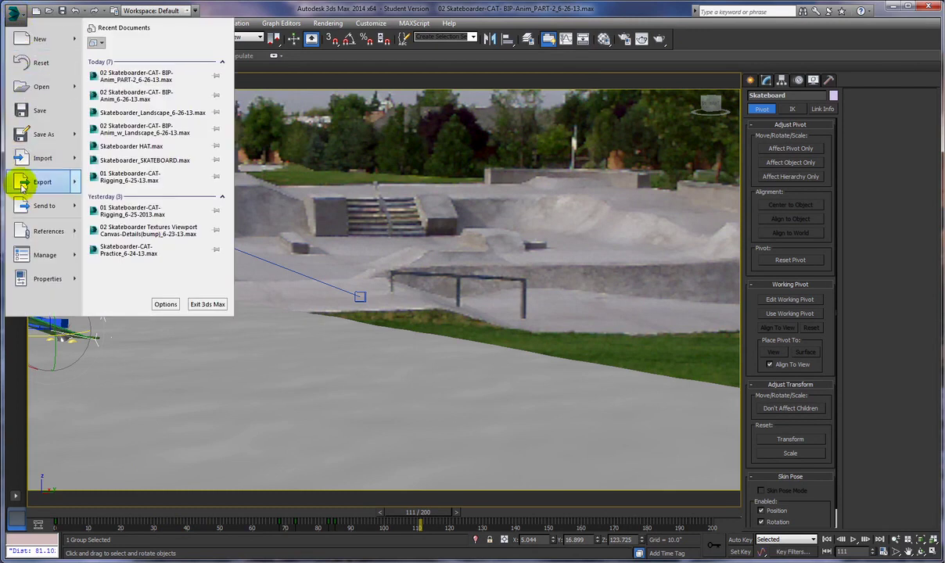
mouse_move(16, 158)
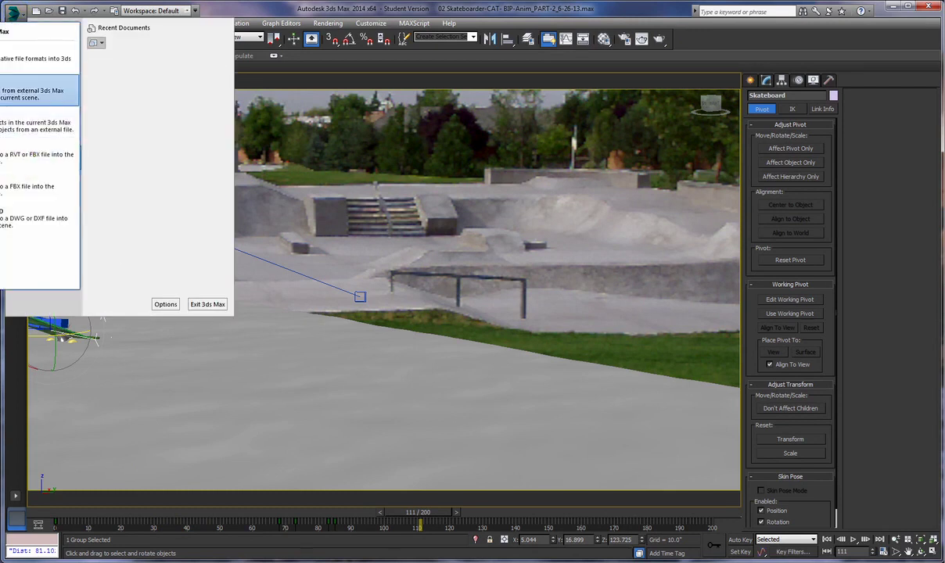
click(39, 93)
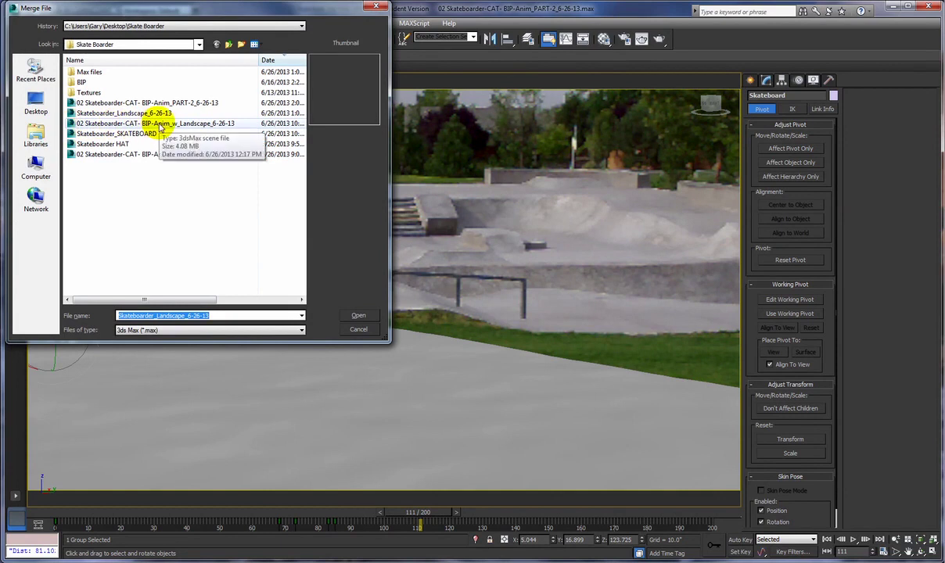
click(88, 124)
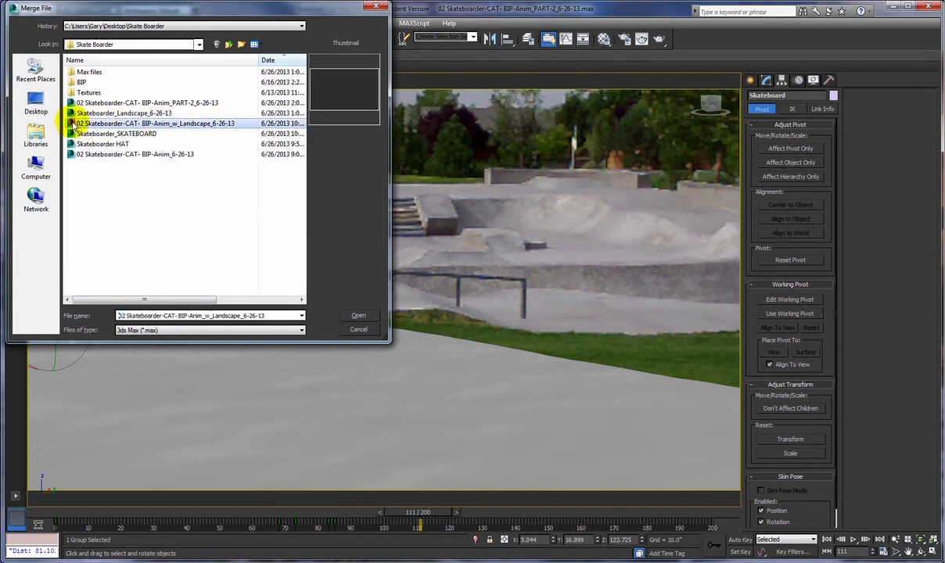
click(359, 316)
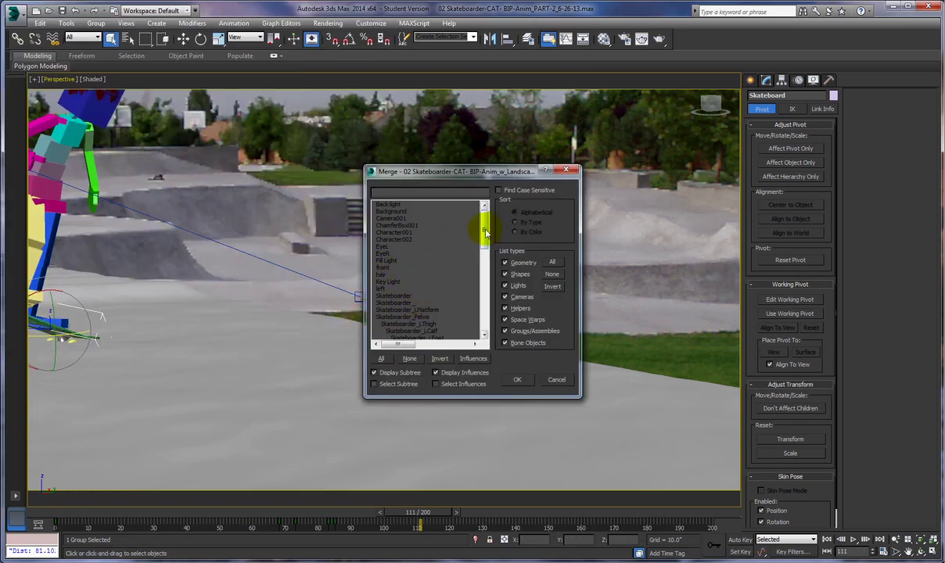
click(387, 205)
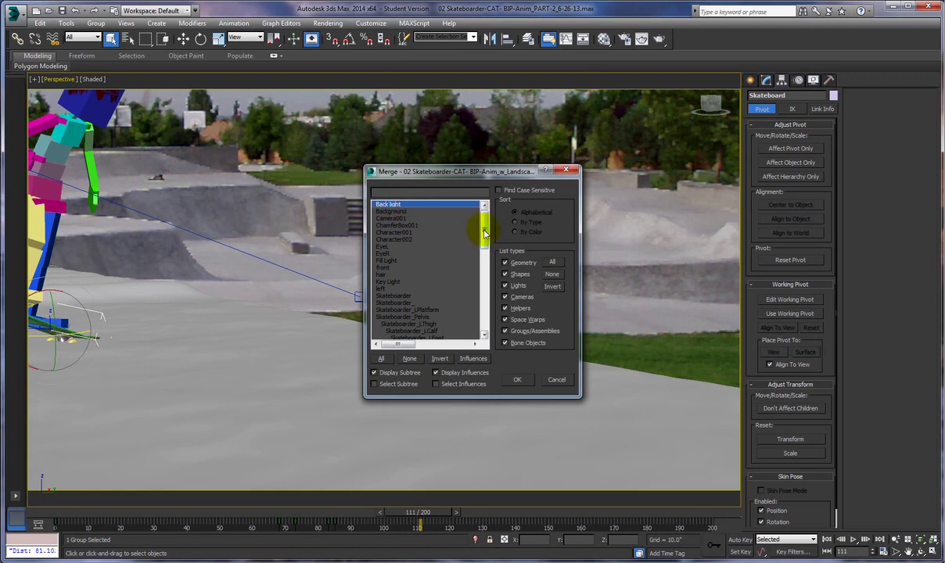
ctrl+click(385, 262)
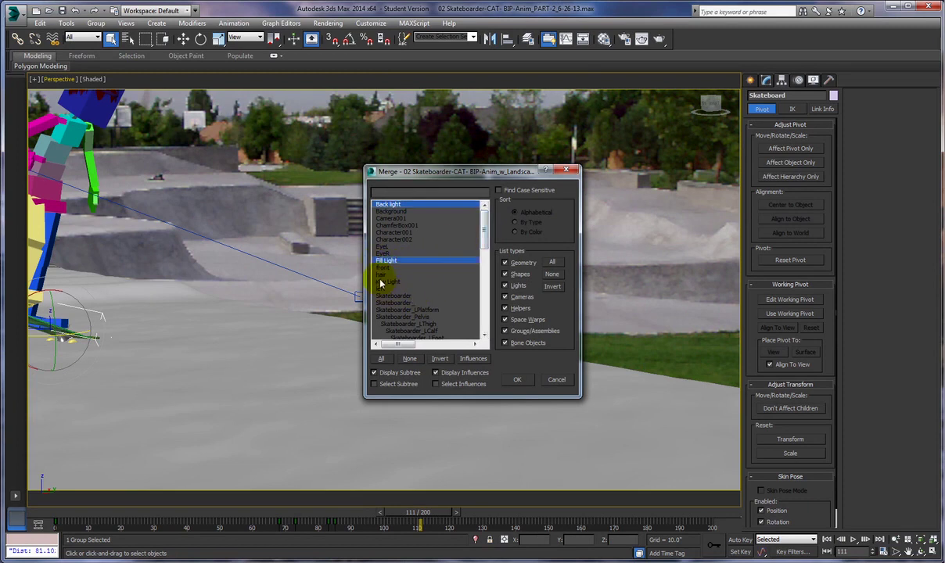
ctrl+click(379, 282)
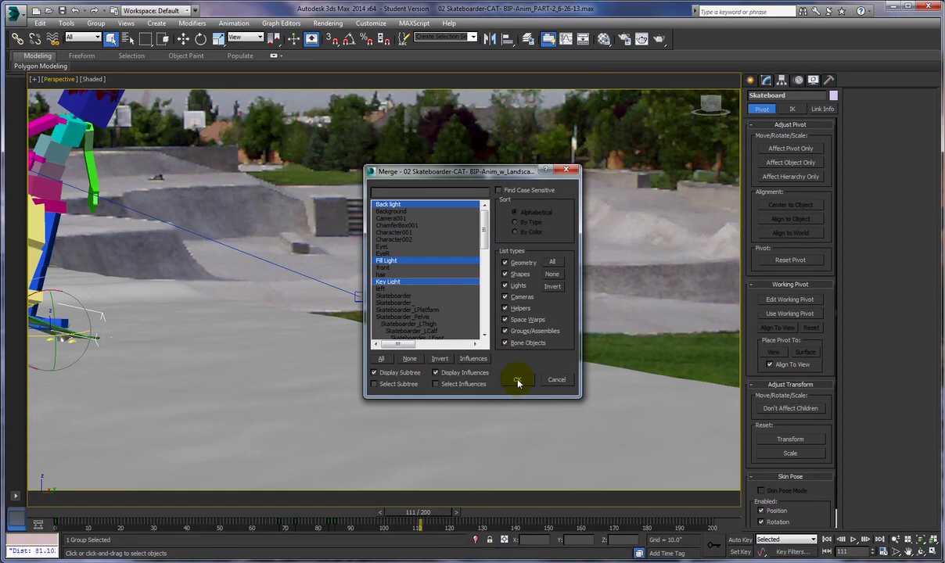
click(518, 380)
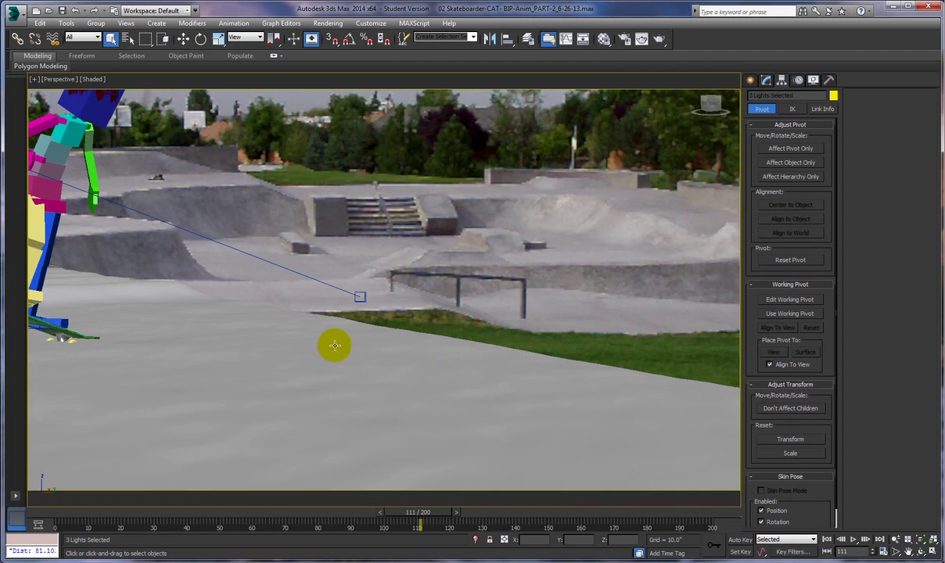
Step: Check the list of hidden objects without unhiding any, and inspect the wider scene around the merged lights
right_click(622, 166)
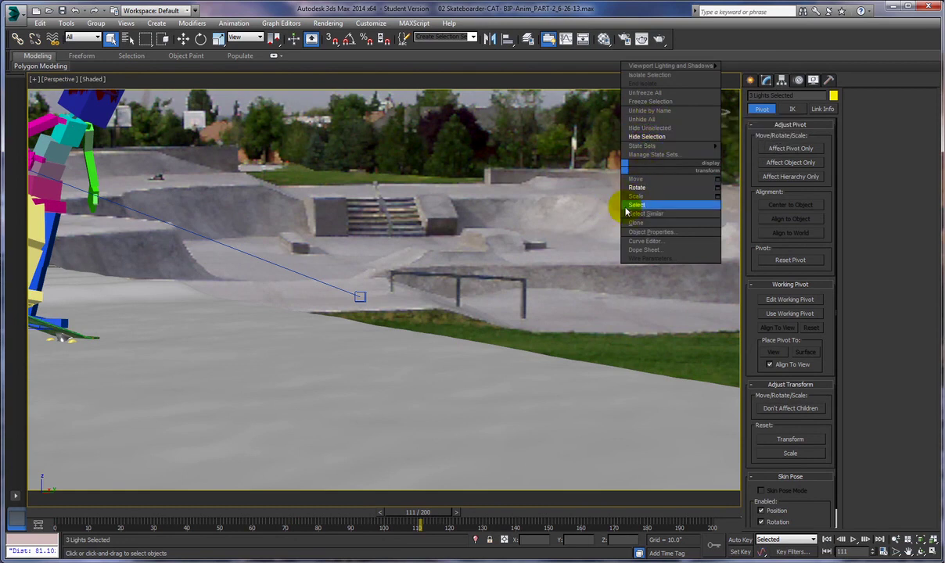
click(645, 111)
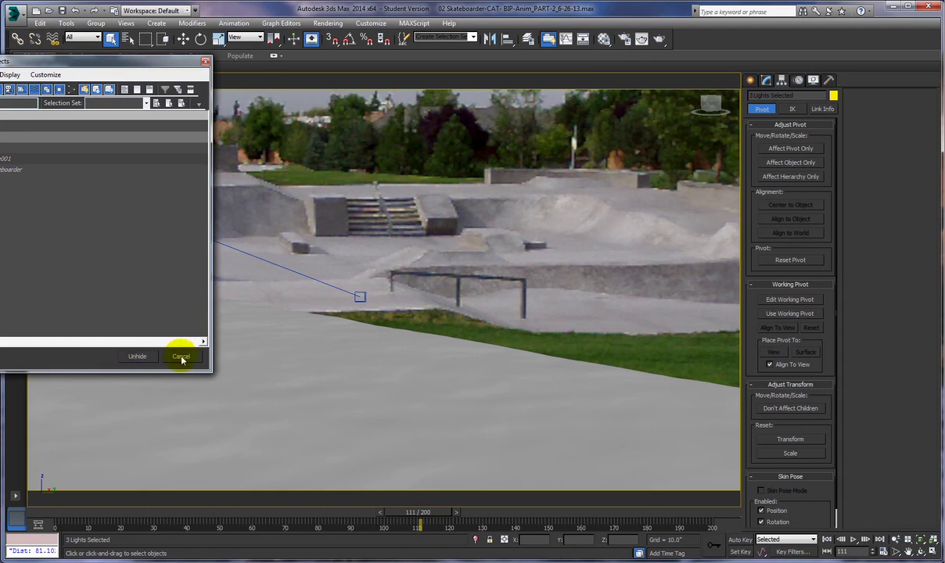
click(182, 357)
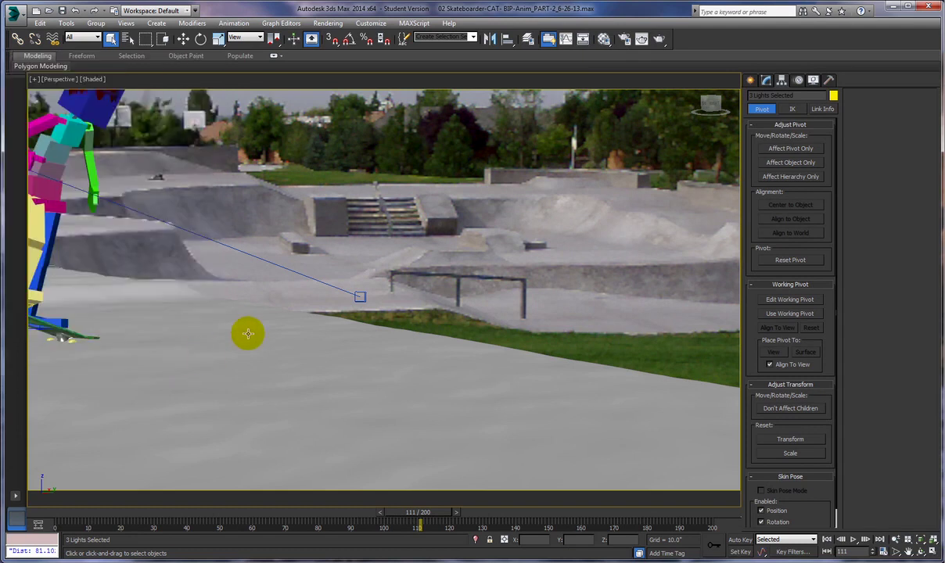
scroll(257, 313, down, 8)
scroll(257, 313, up, 4)
scroll(256, 313, up, 5)
scroll(258, 313, up, 2)
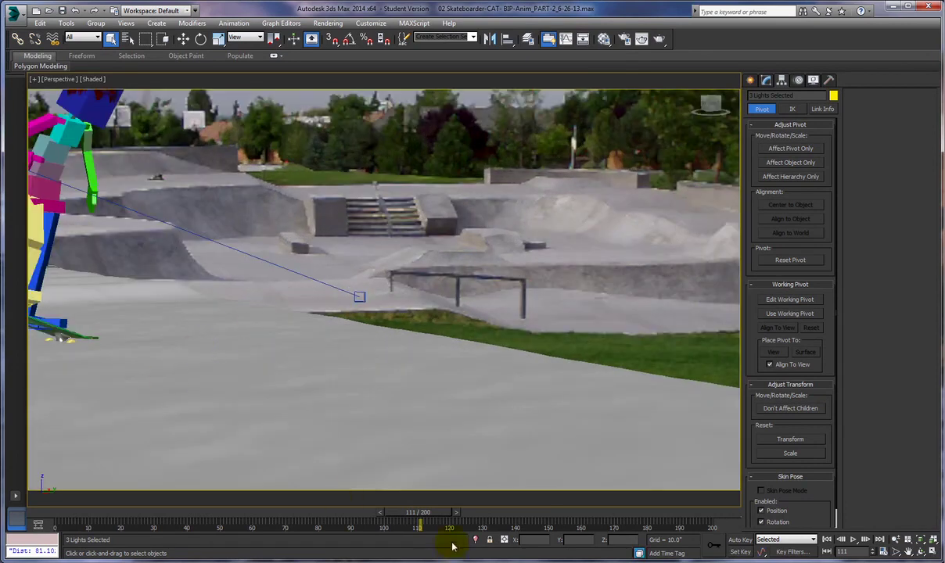
Step: Render the perspective view at frame 108 to check the lighting and shadows, and close the rendered image
mouse_move(437, 518)
mouse_down()
mouse_move(460, 516)
mouse_move(402, 518)
mouse_move(427, 516)
mouse_up()
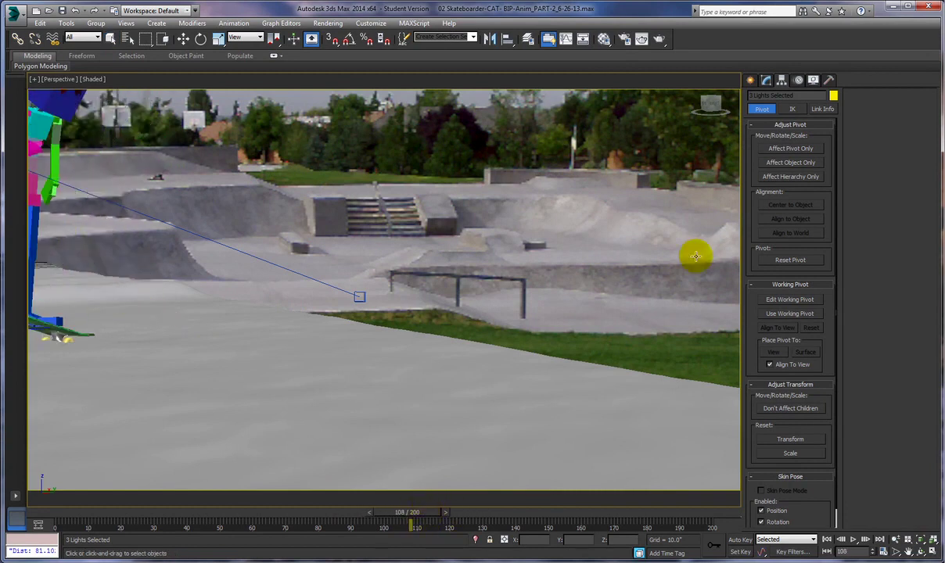
click(660, 40)
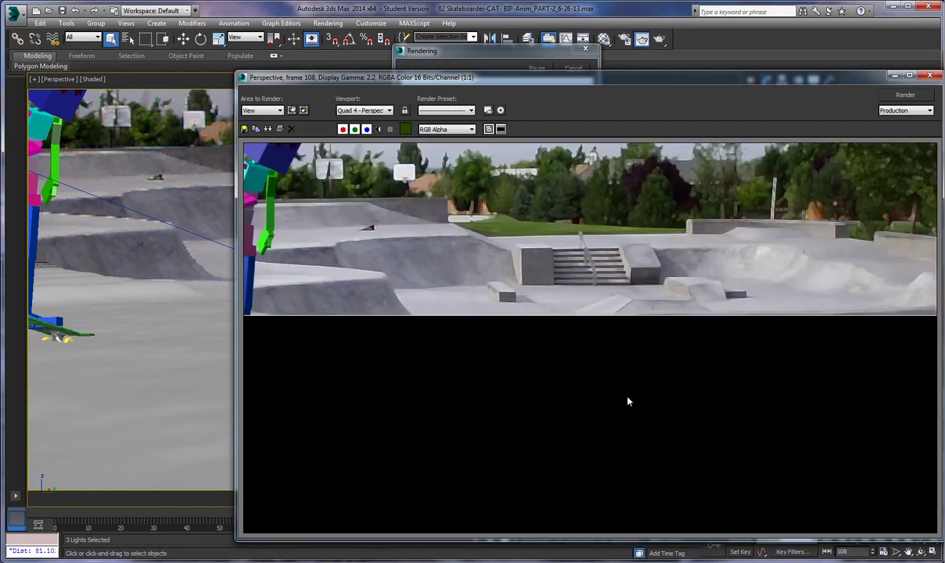
click(628, 401)
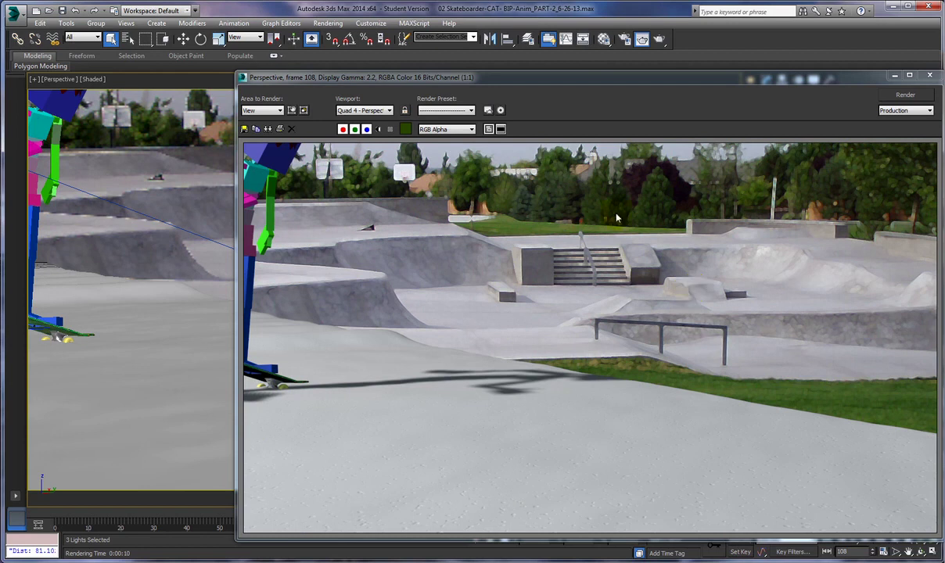
click(932, 76)
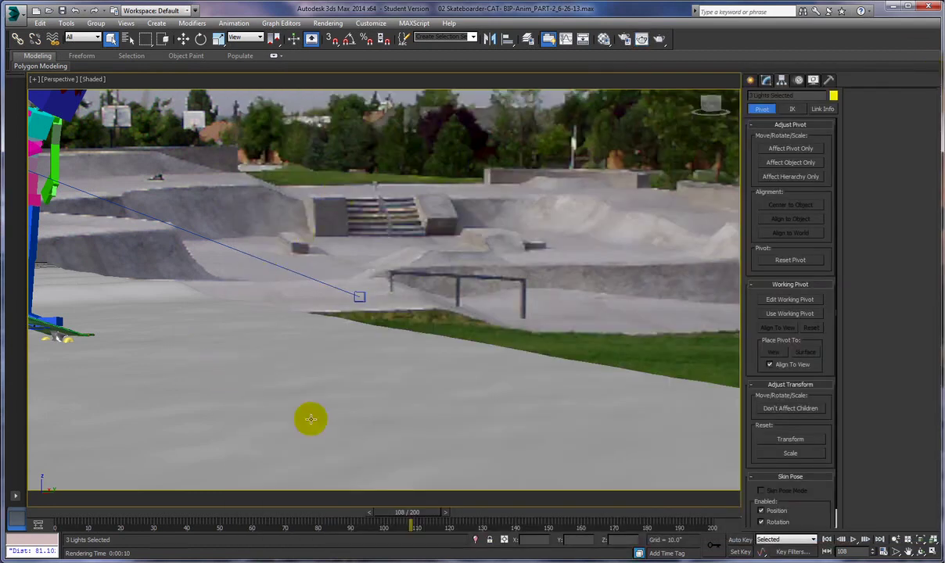
Step: Check the skater's entry into the perspective view between frames 102 and 116, and create a camera from that view at frame 102
drag(427, 516, 451, 512)
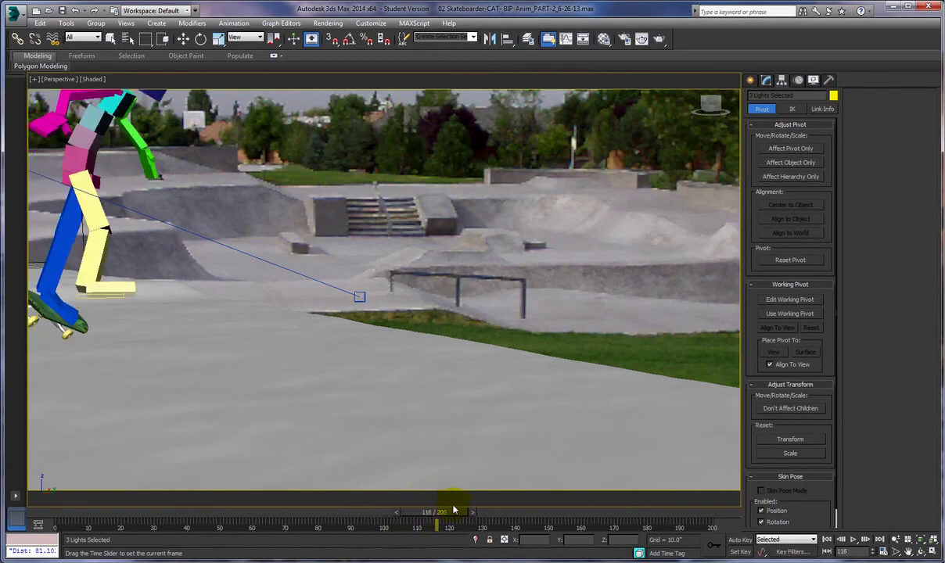
key(q)
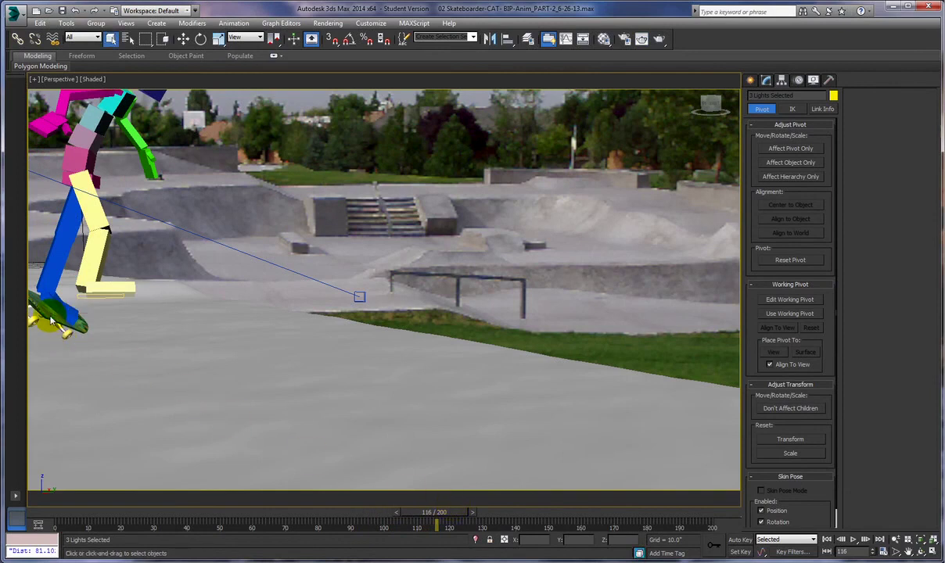
drag(446, 513, 401, 513)
key(q)
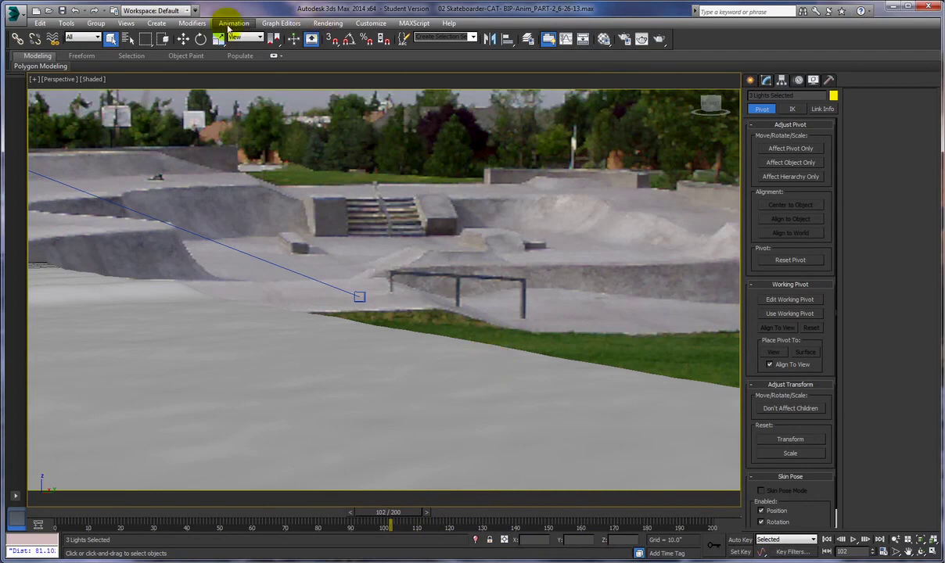
click(127, 24)
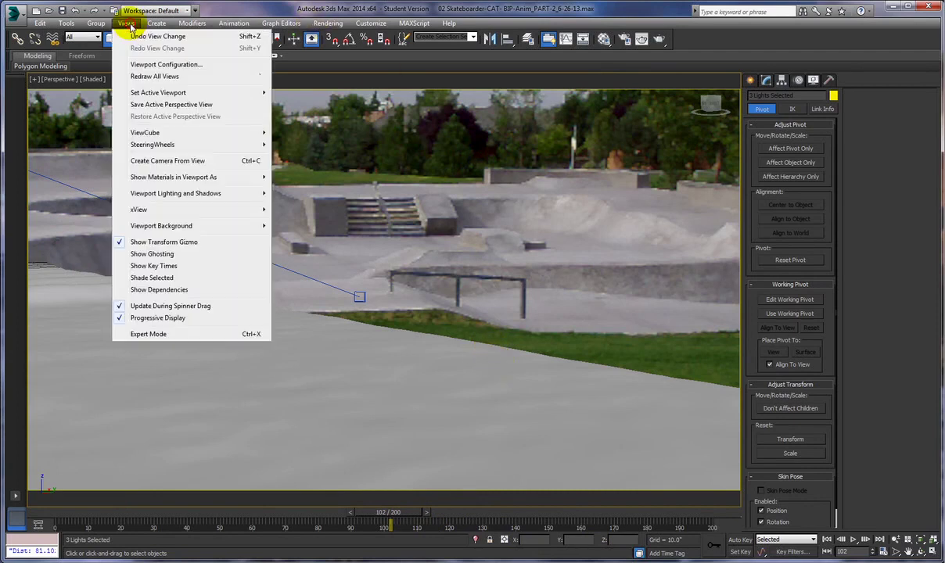
click(144, 162)
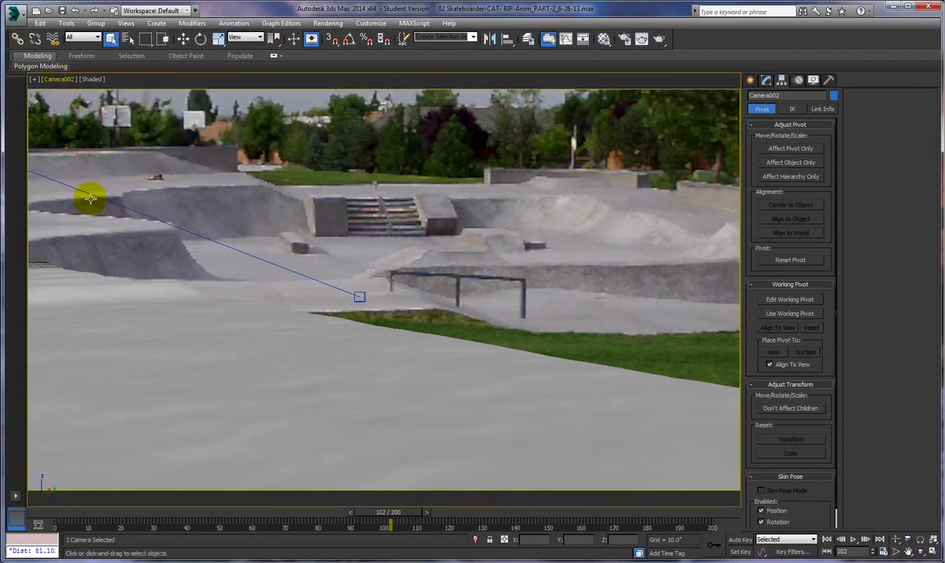
Step: Compare the two camera views by switching the viewport to Camera001 and back to Camera002
click(61, 79)
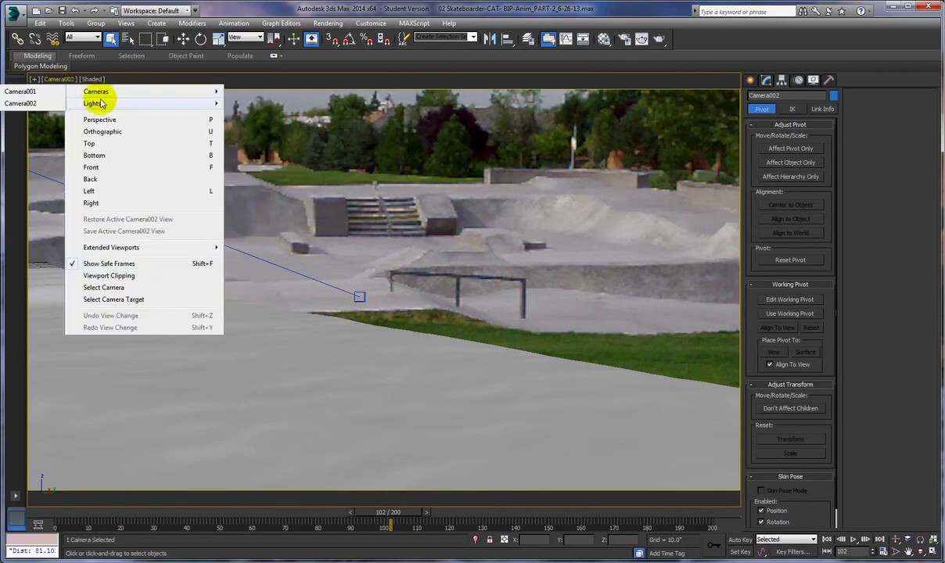
click(22, 91)
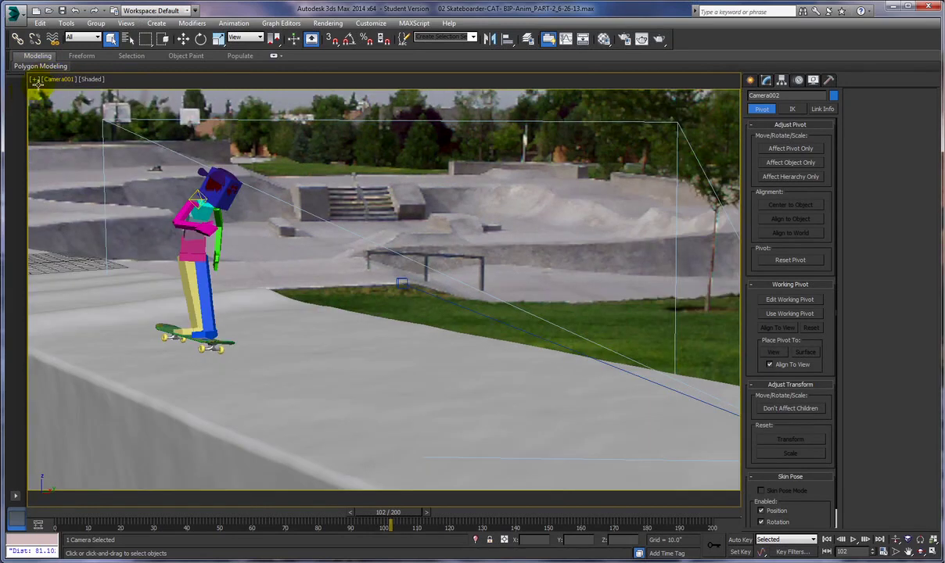
click(58, 80)
mouse_move(75, 92)
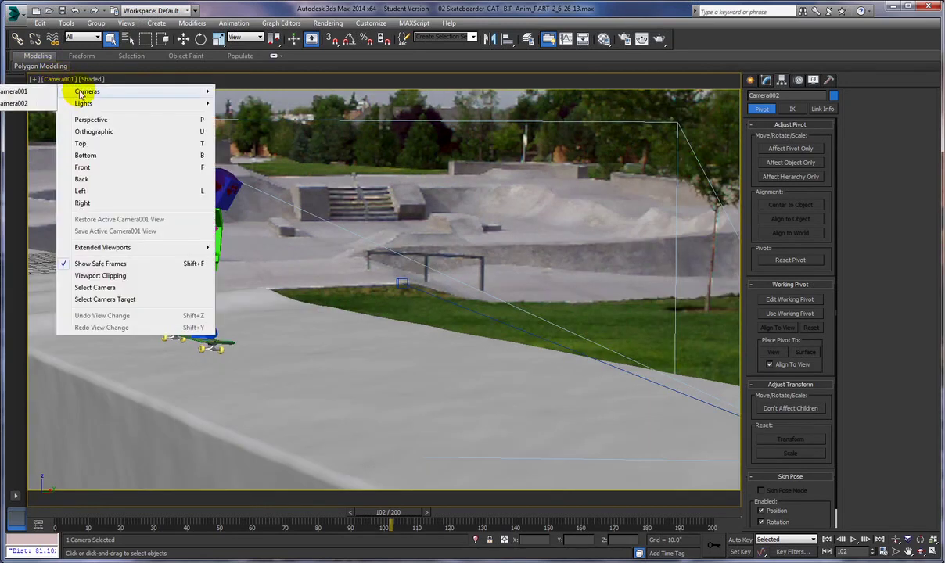
click(20, 95)
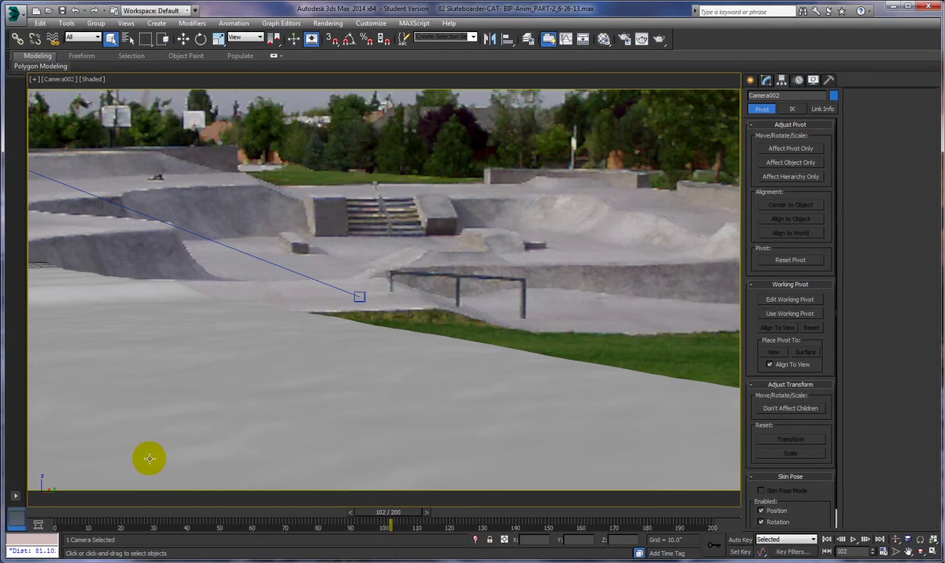
Step: Go to frame 116 in the Camera002 view, select the skateboard and check its position against the skater's feet
drag(388, 518, 434, 513)
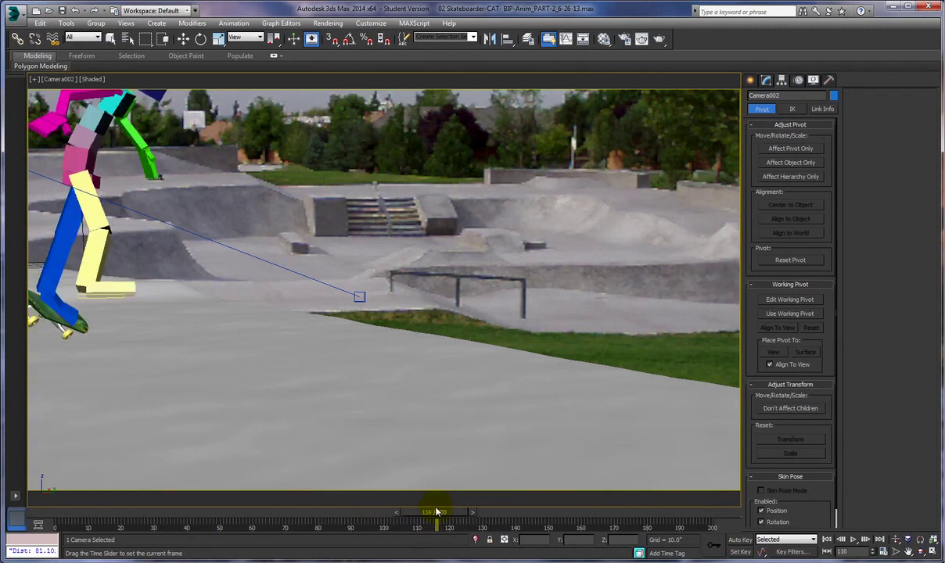
click(43, 313)
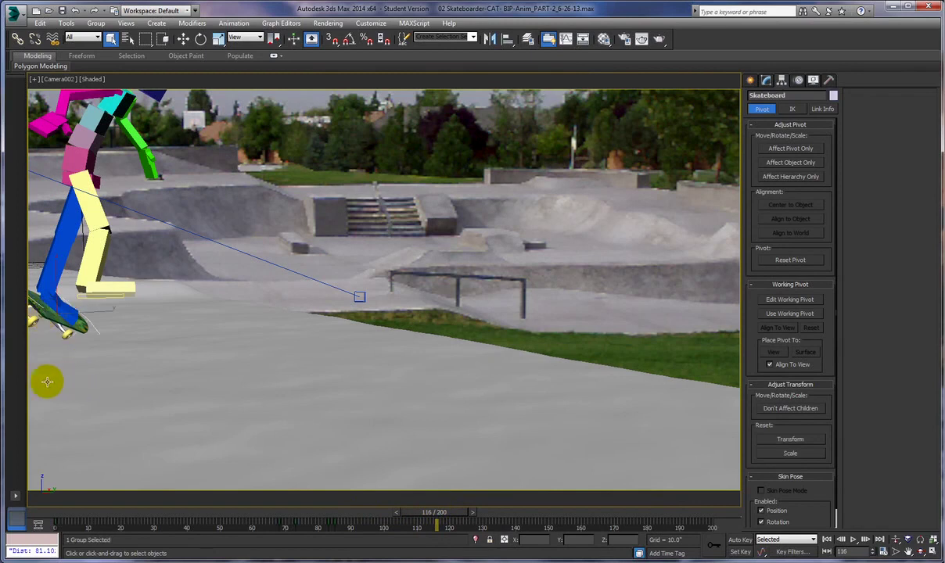
mouse_move(420, 520)
mouse_down()
mouse_move(432, 512)
mouse_move(400, 506)
mouse_move(422, 501)
mouse_up()
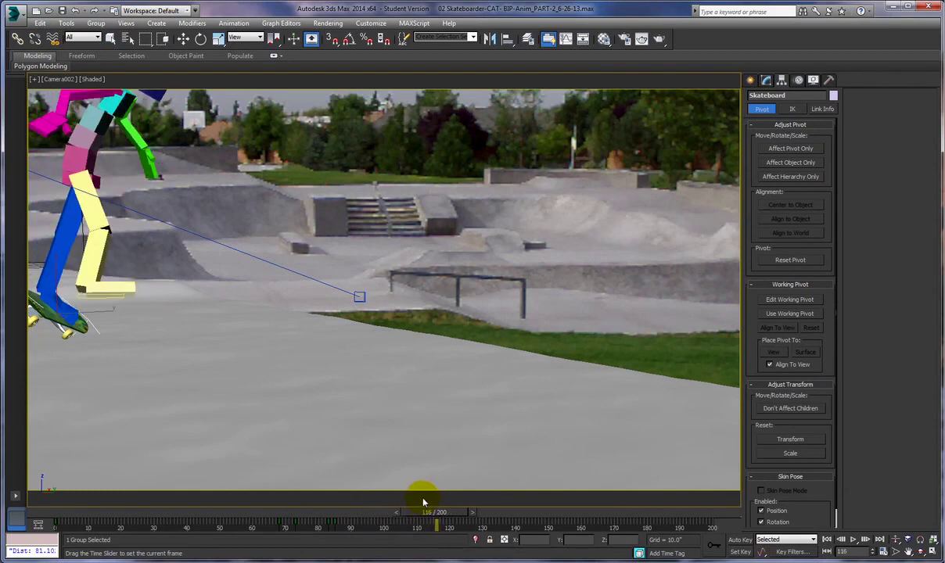
key(q)
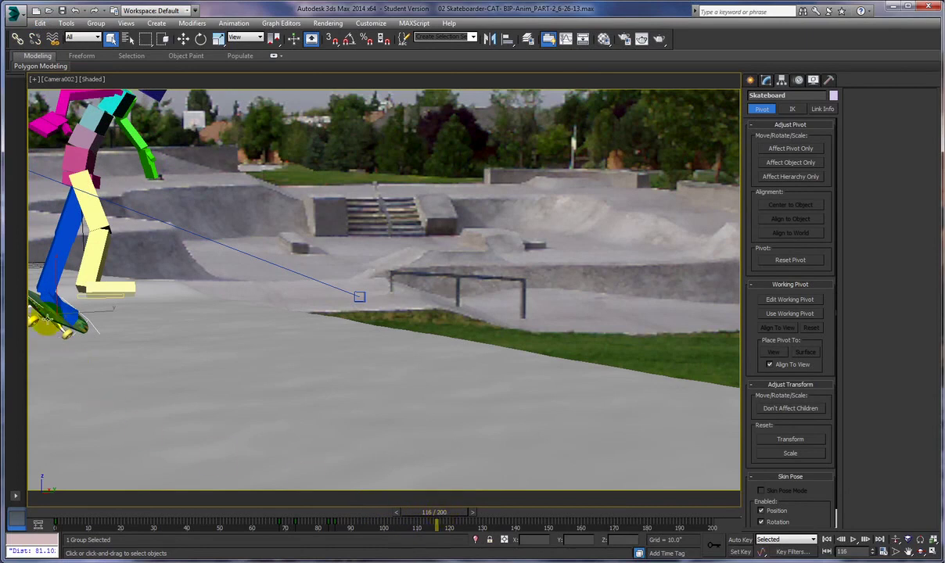
mouse_move(437, 514)
mouse_down()
mouse_move(397, 511)
mouse_move(436, 504)
mouse_up()
key(q)
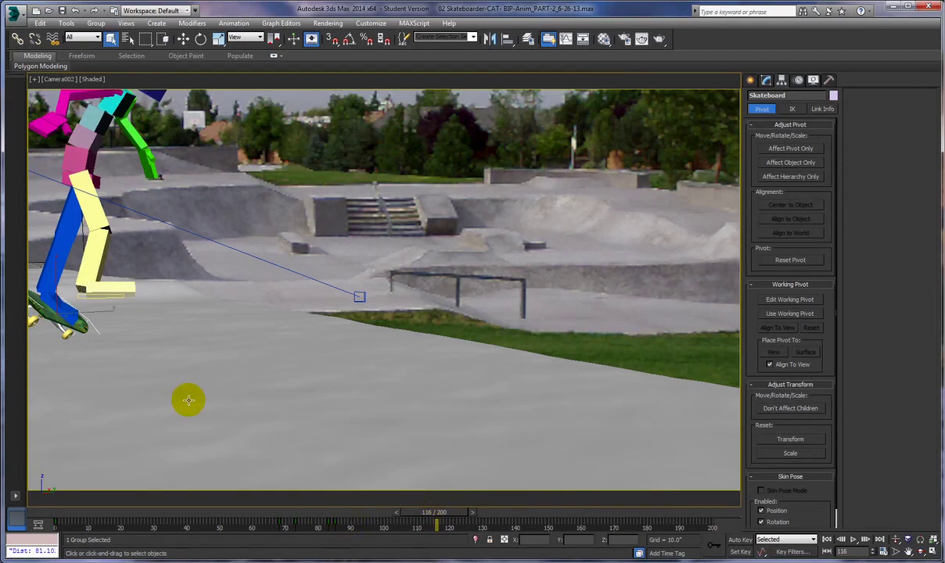
Step: Switch to a perspective view centred closer on the skateboard, turn on Auto Key and go to frame 112
key(p)
alt+middle_drag(133, 415, 270, 298)
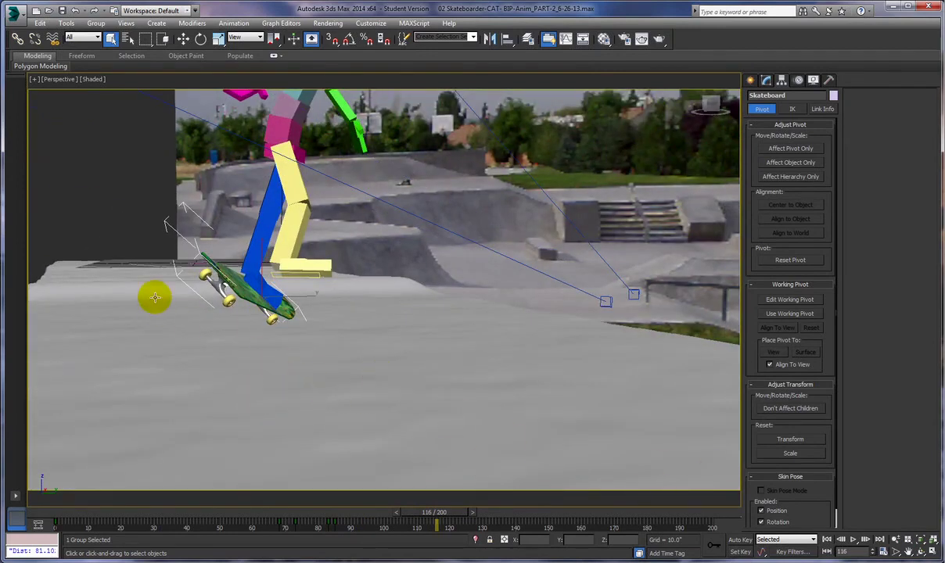
click(739, 539)
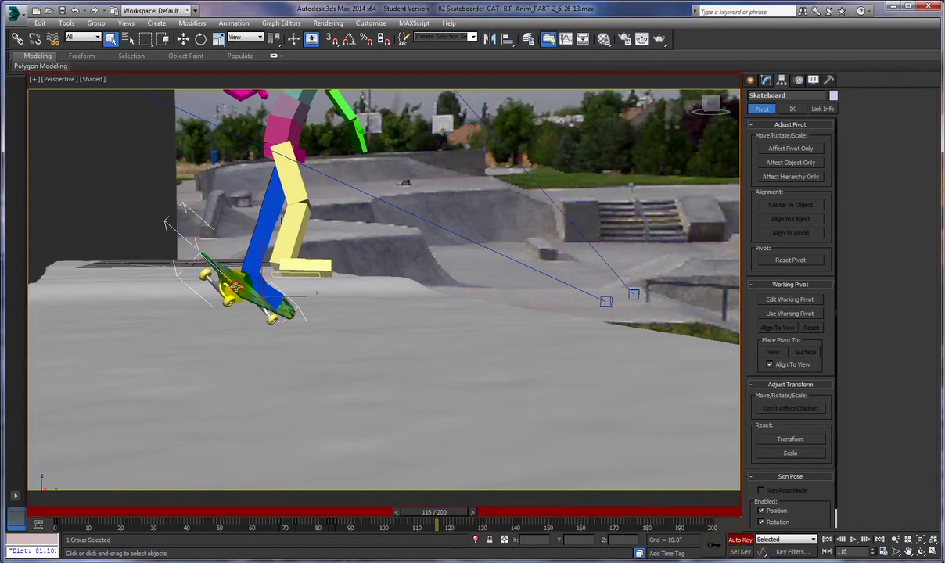
drag(437, 518, 404, 514)
key(q)
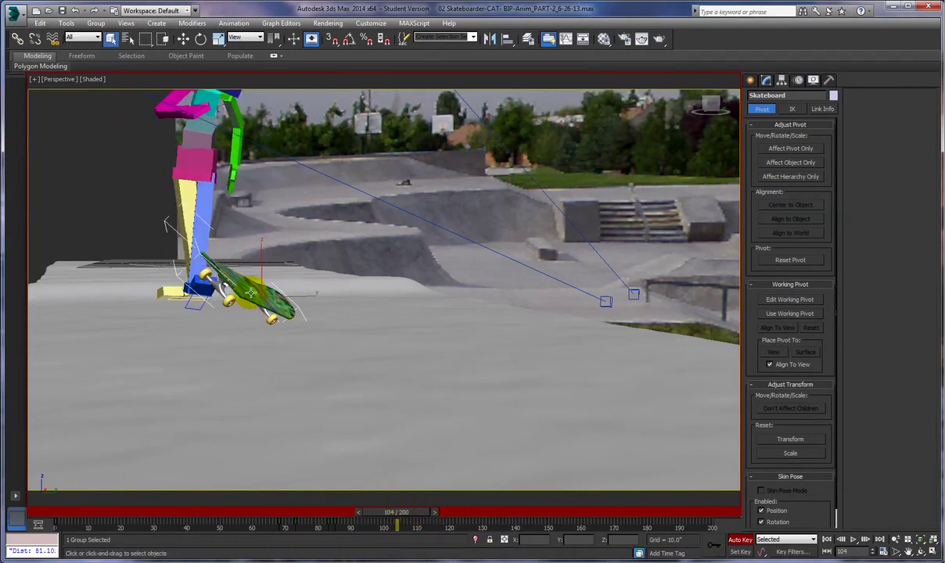
drag(397, 514, 428, 507)
click(273, 306)
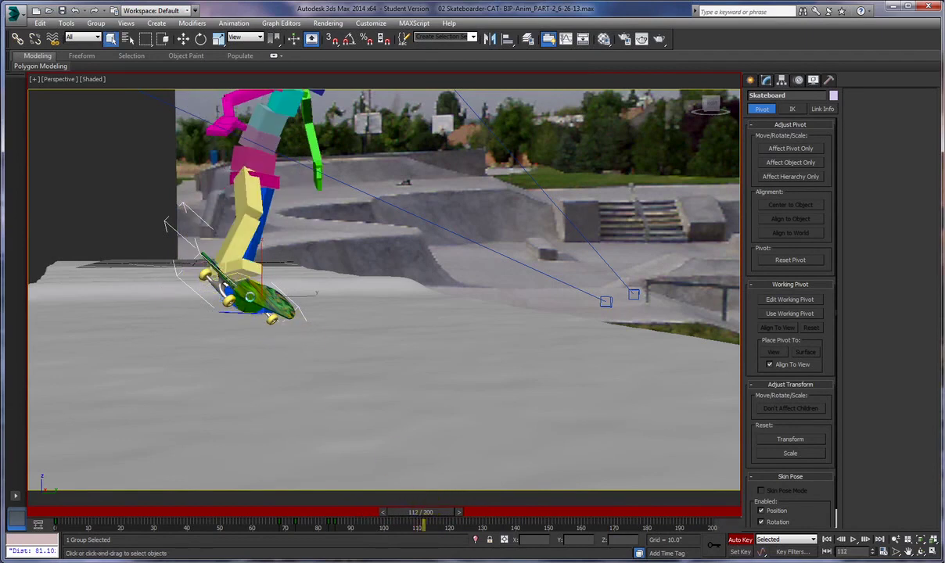
Step: Key the skateboard at frame 112 by moving it beneath the skater's blue foot and rotating it nearly level with the ground
right_click(360, 274)
click(368, 286)
drag(289, 272, 266, 291)
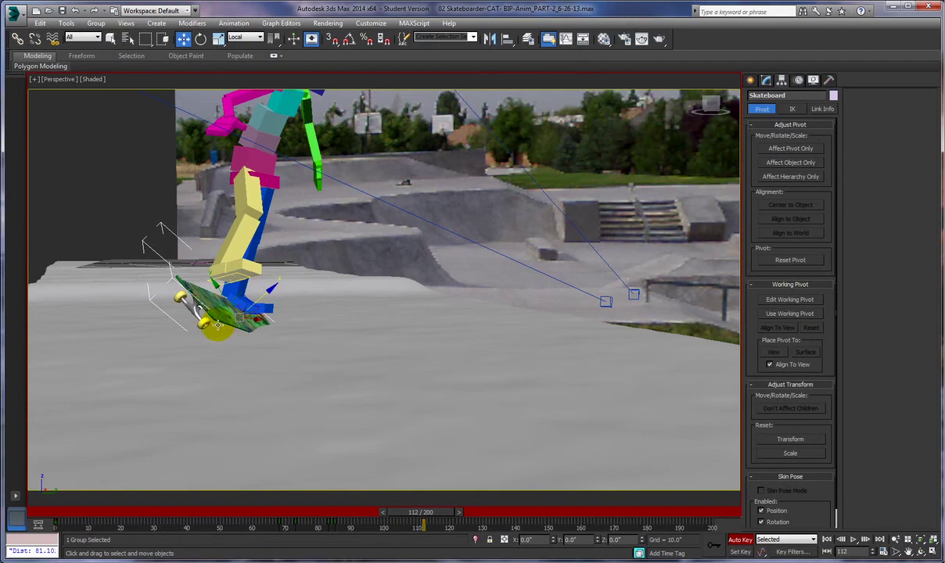
right_click(225, 315)
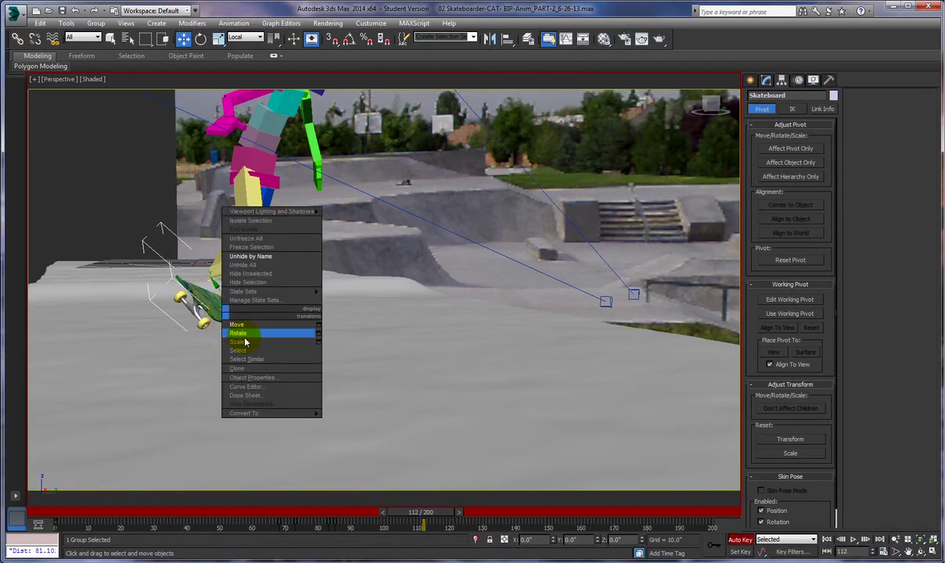
click(241, 331)
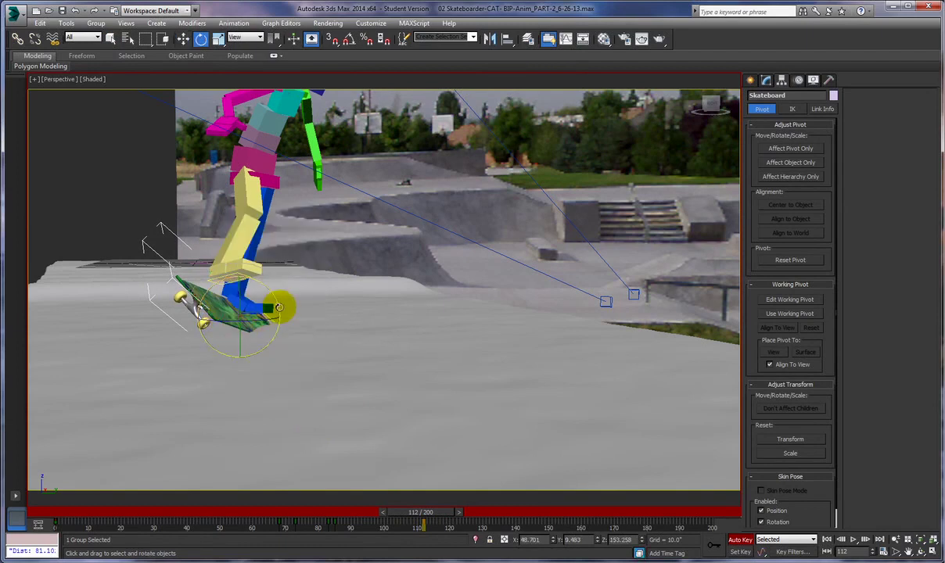
drag(240, 312, 265, 280)
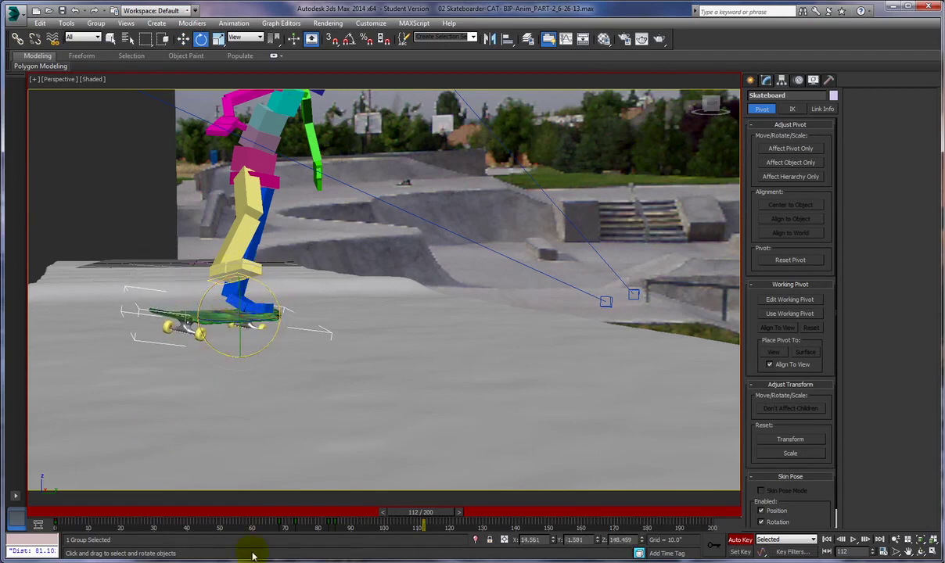
Step: At frame 116, tilt the skateboard to follow the blue foot and move it in its local axes up against the sole
drag(423, 514, 436, 493)
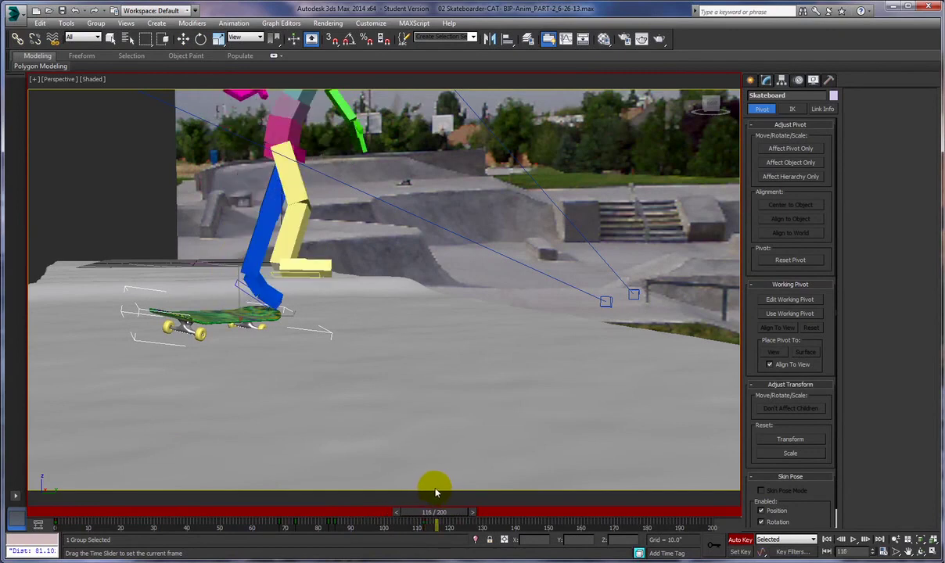
key(e)
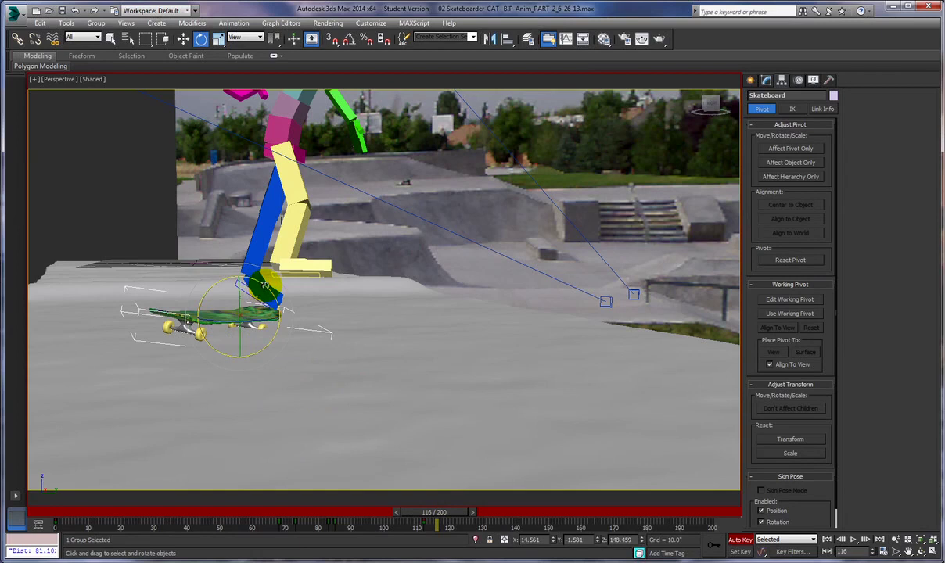
drag(243, 302, 243, 322)
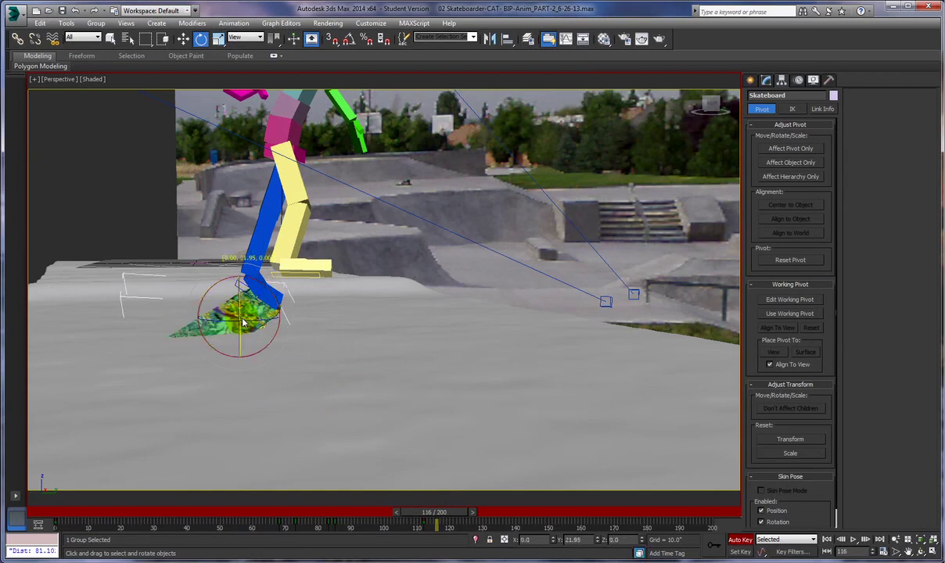
drag(266, 291, 241, 304)
right_click(249, 314)
click(271, 321)
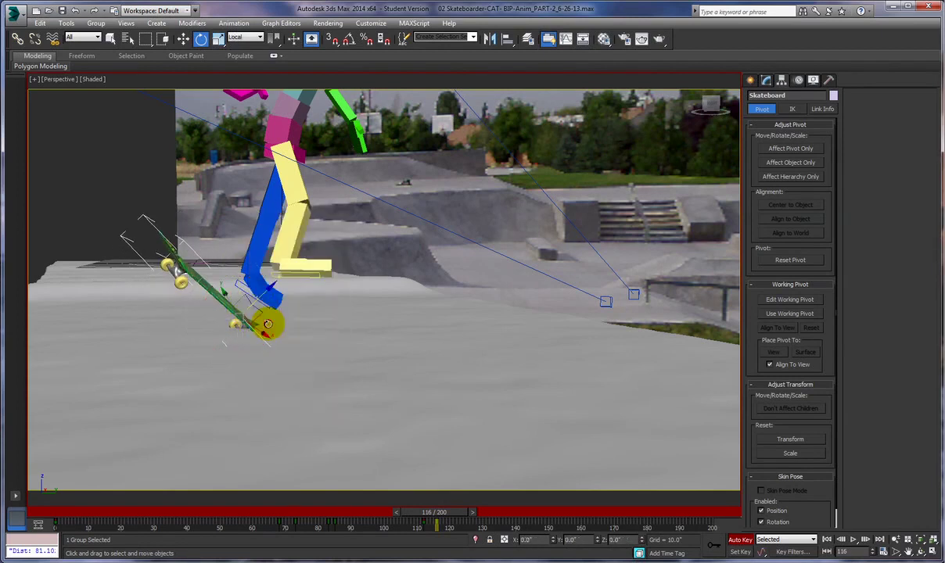
drag(260, 298, 288, 319)
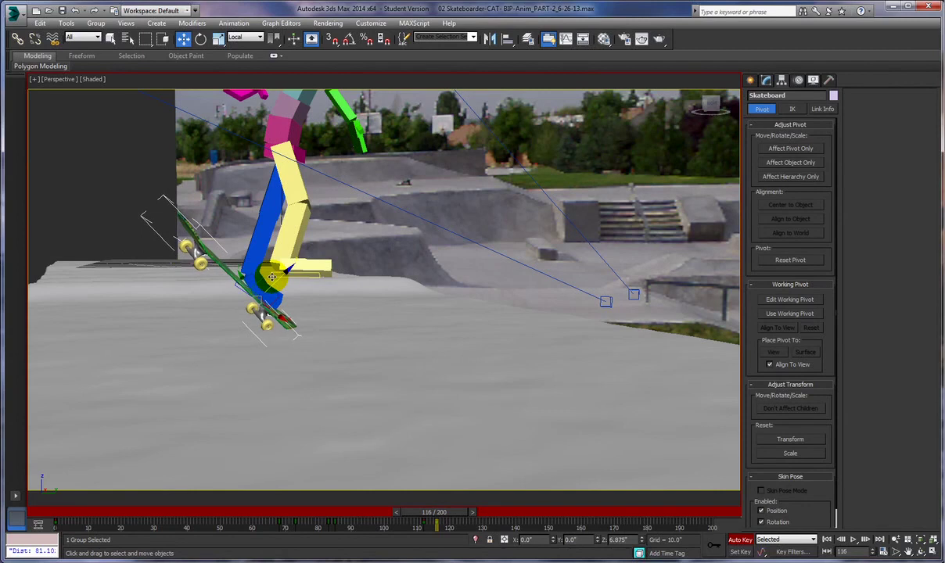
Step: Rotate the skateboard at frame 116 from several angles until its deck sits flatter beneath the blue foot
right_click(330, 331)
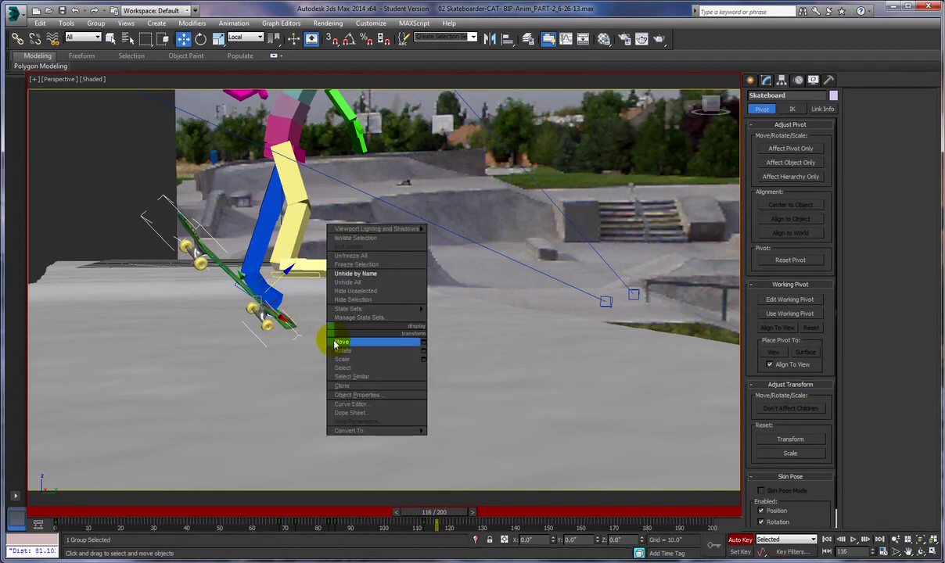
click(339, 351)
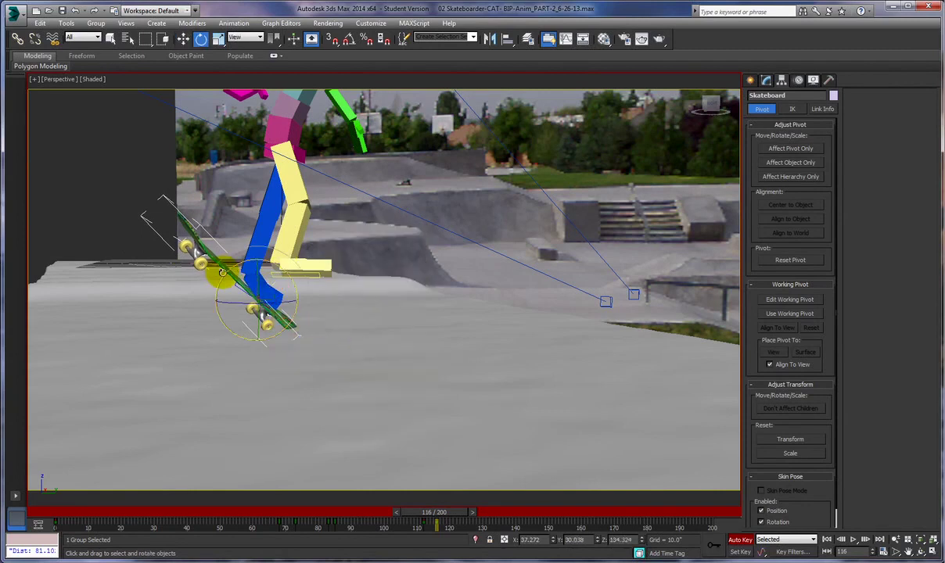
drag(197, 260, 223, 279)
alt+middle_drag(274, 385, 285, 412)
drag(228, 302, 301, 335)
right_click(296, 331)
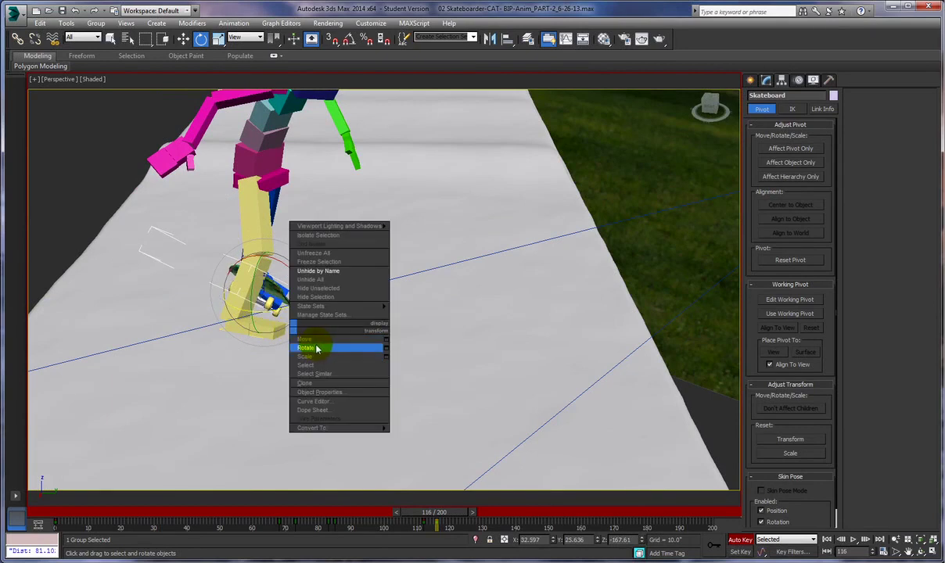
click(256, 281)
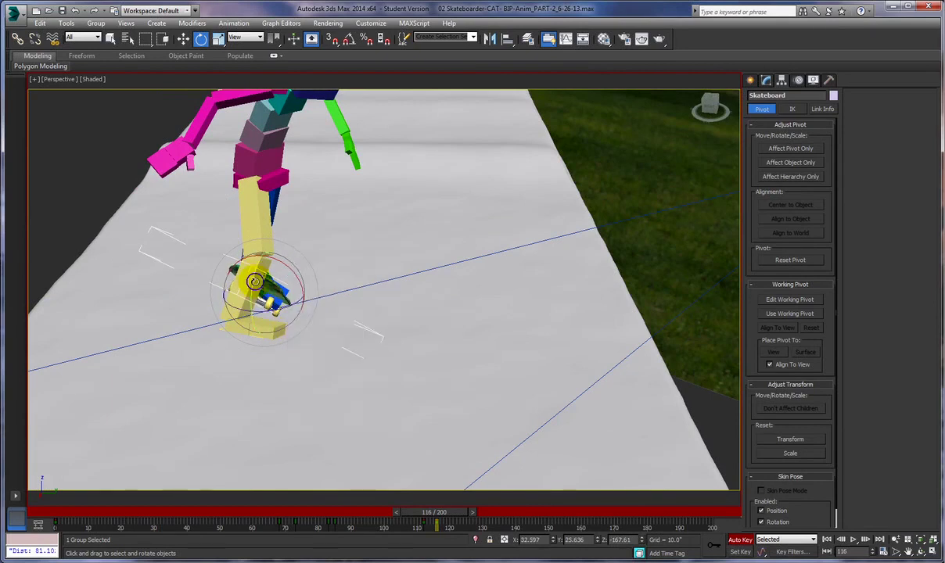
drag(254, 281, 297, 340)
alt+middle_drag(312, 358, 262, 337)
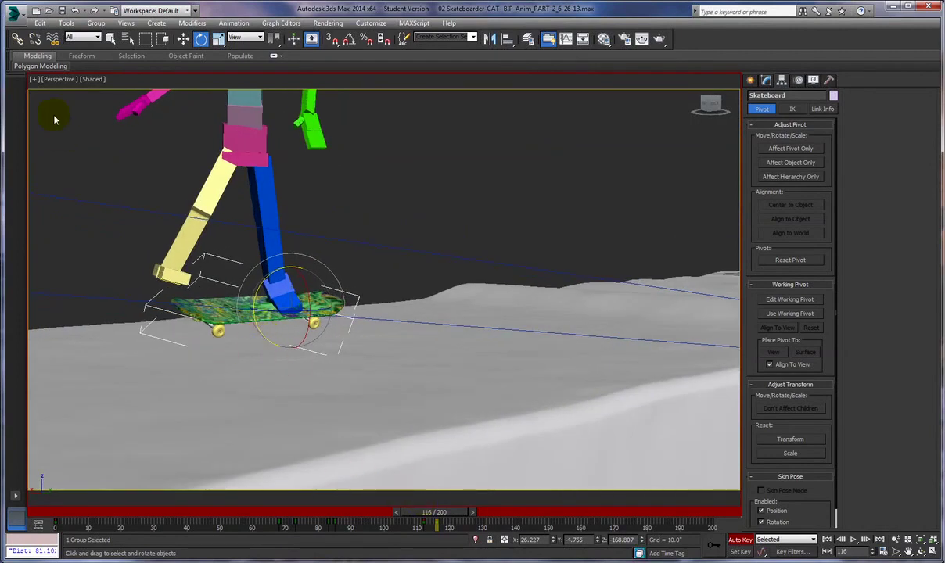
Step: Switch the viewport from the perspective view to Camera002 to see the adjusted skateboard at frame 116
mouse_move(39, 76)
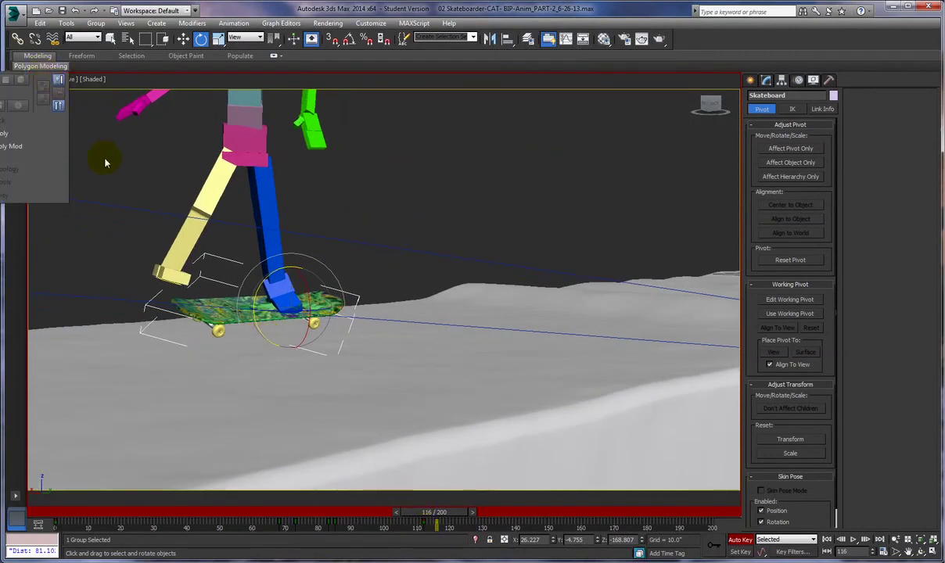
right_click(85, 138)
click(62, 79)
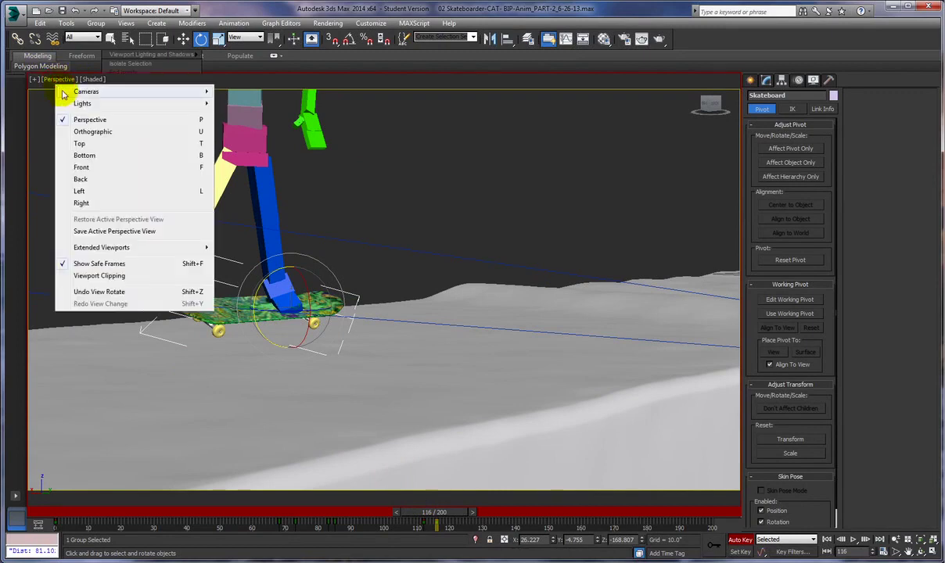
mouse_move(66, 91)
click(17, 104)
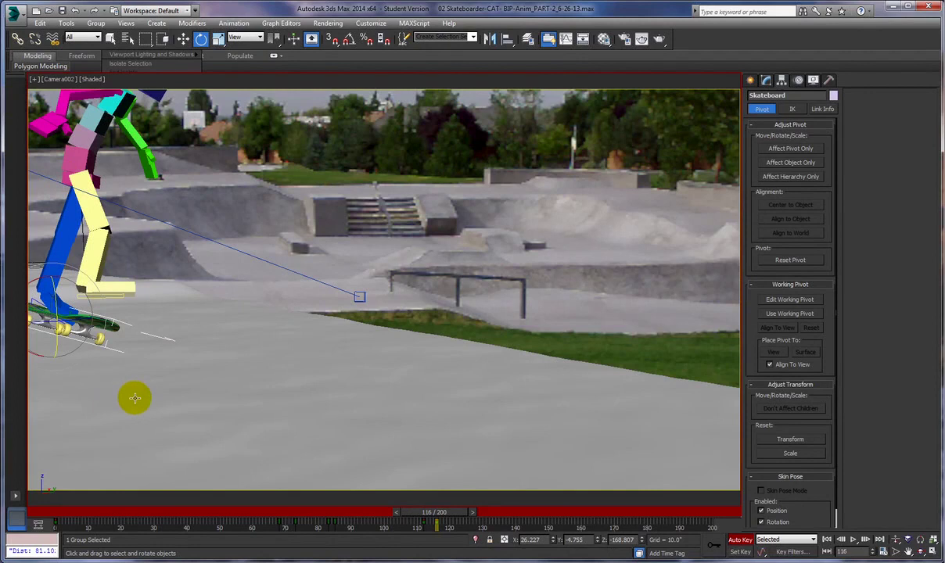
Step: At frame 108, rotate the skateboard to tilt its nose upward and move it in its local axes against the blue foot
drag(419, 516, 397, 515)
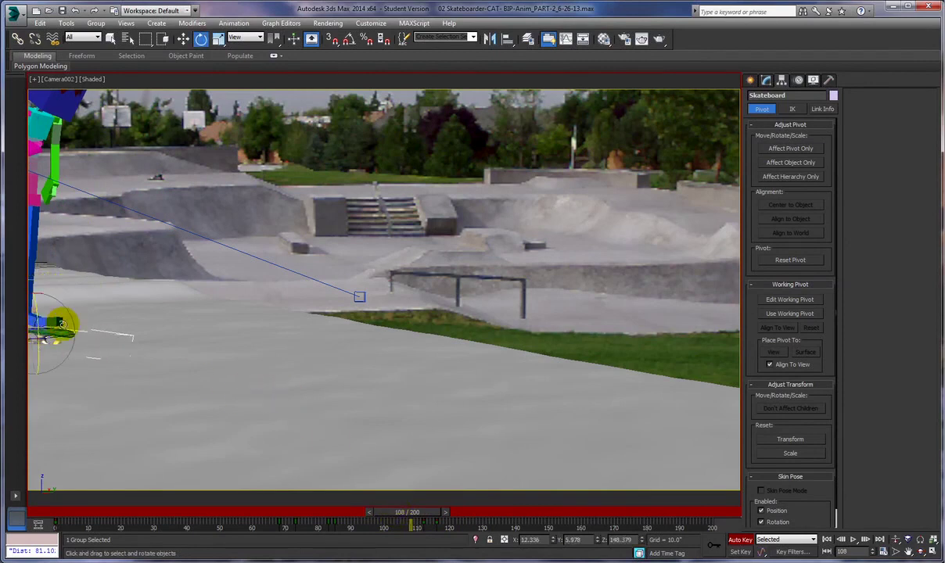
right_click(90, 311)
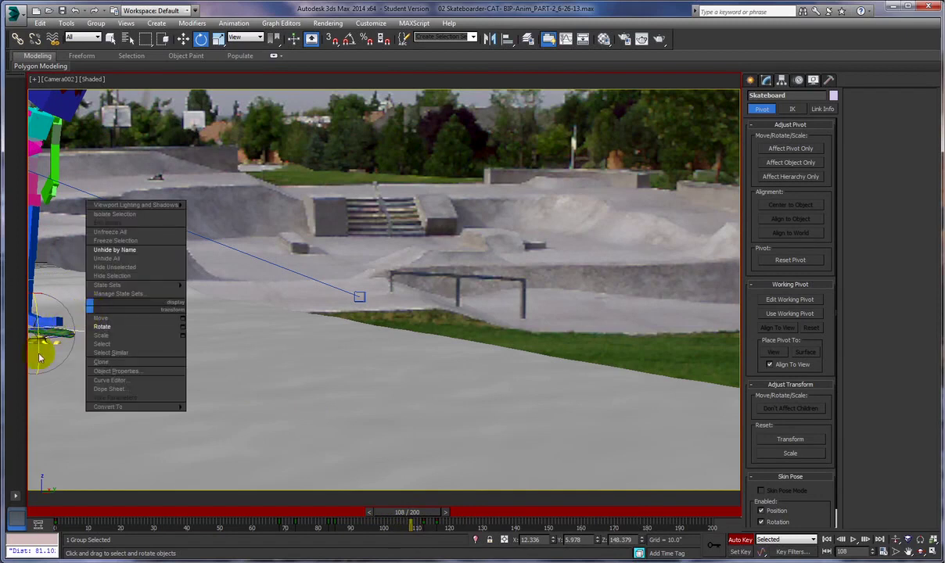
click(65, 365)
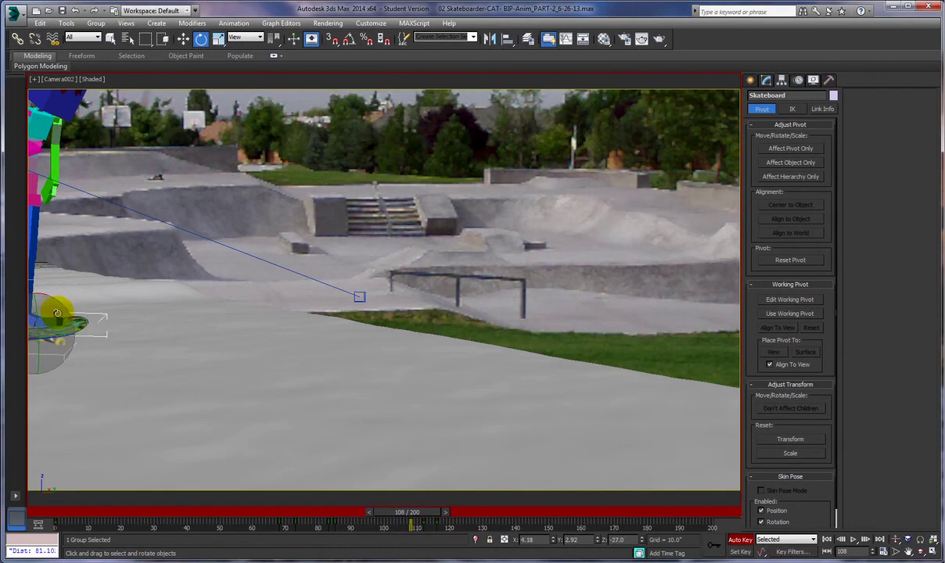
right_click(132, 345)
click(141, 361)
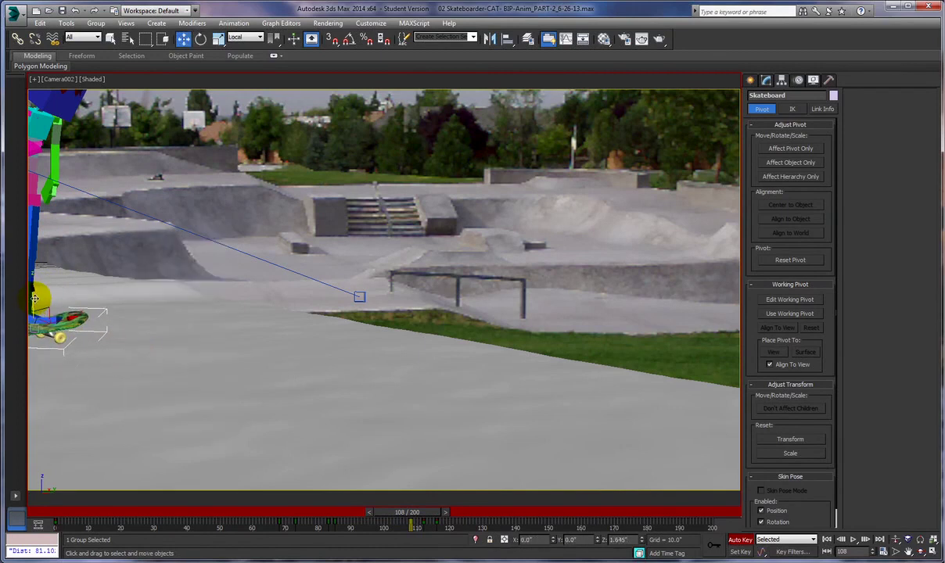
Step: Rotate the skateboard slightly at frame 108 to flatten its deck and lower it in its local Z axis beneath the sole
right_click(110, 351)
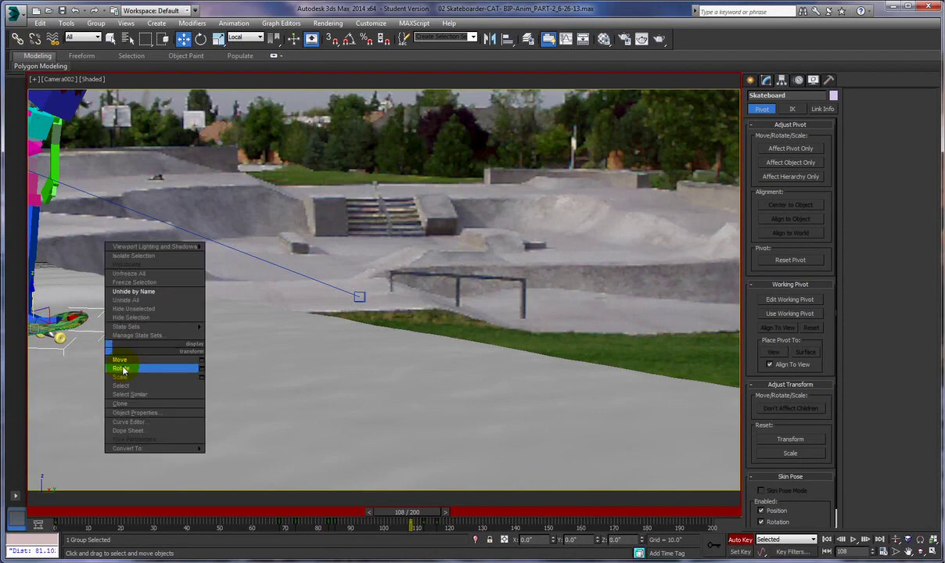
click(123, 369)
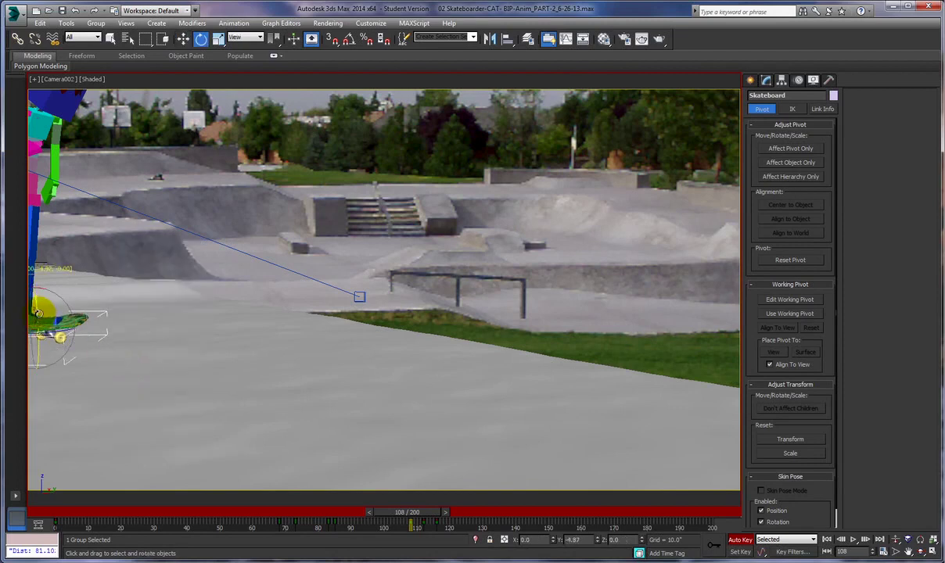
right_click(115, 353)
click(141, 361)
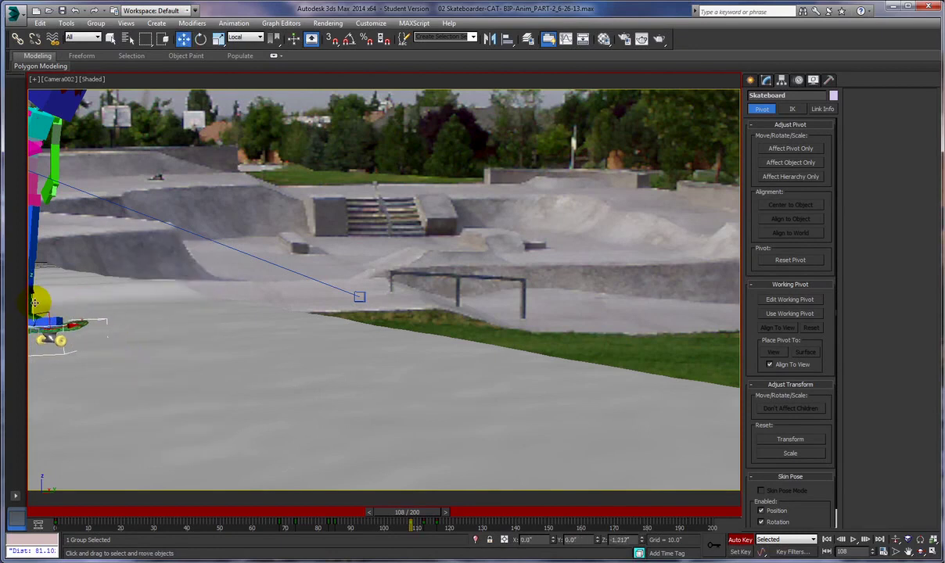
Step: At frame 120, move the skateboard up along its local Z axis toward the blue foot and rotate it into a steeper tilt
drag(425, 517, 612, 508)
key(w)
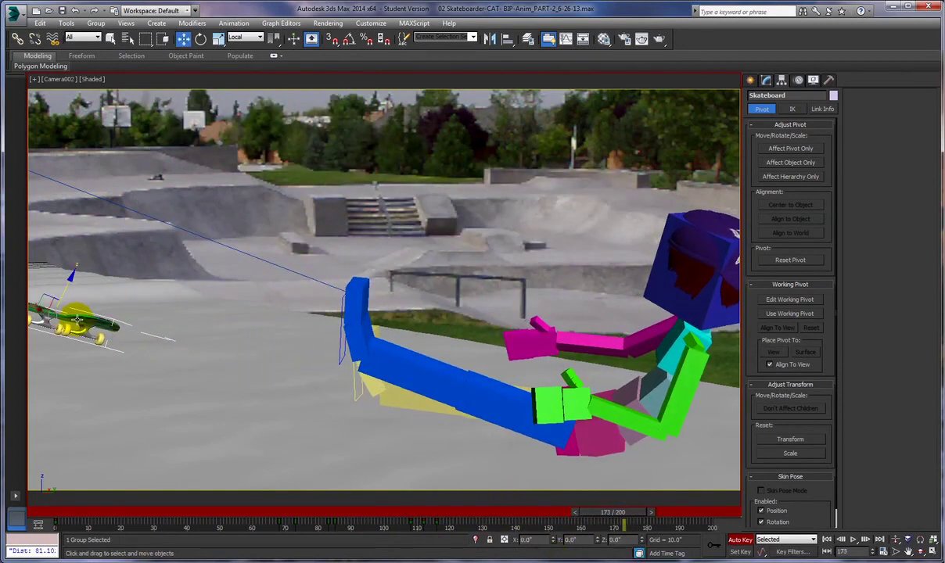
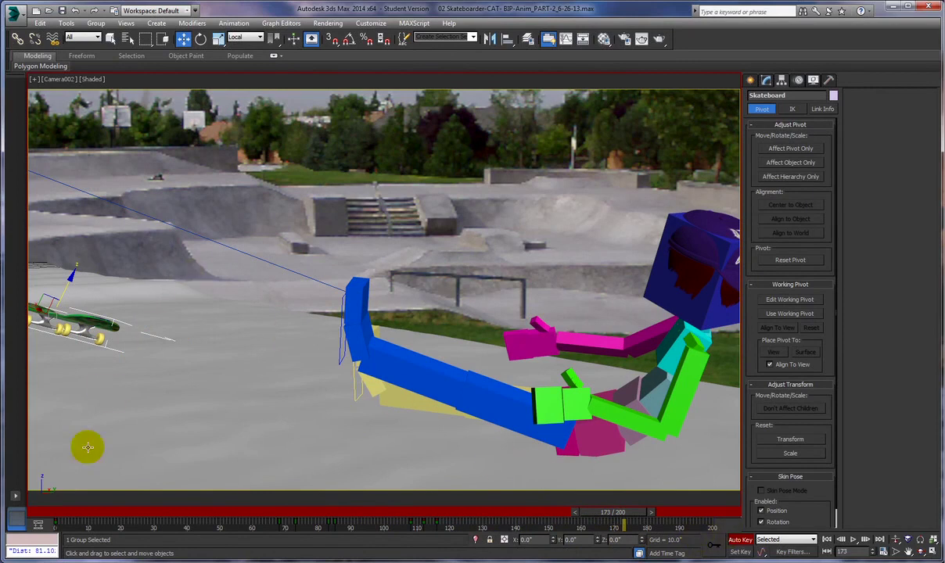
drag(626, 515, 462, 501)
key(w)
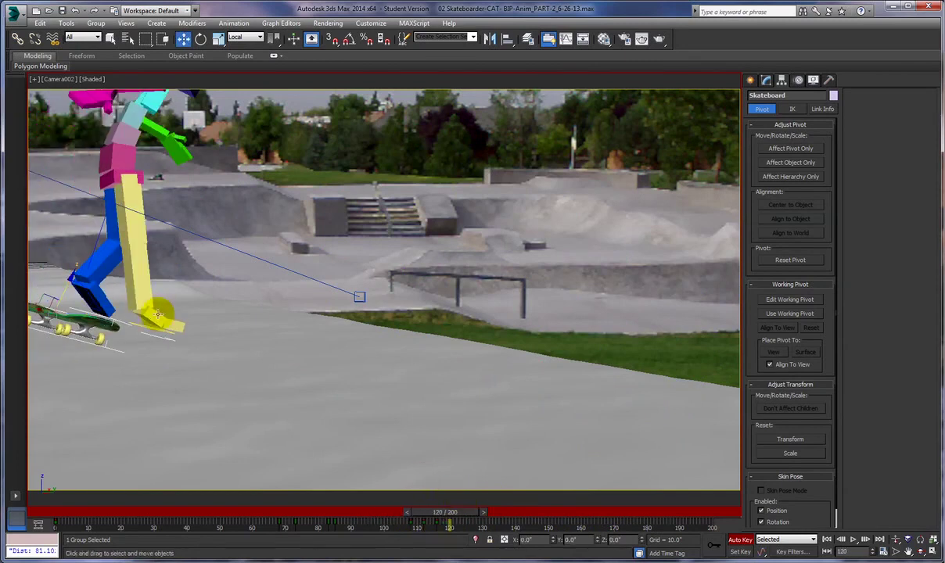
click(76, 314)
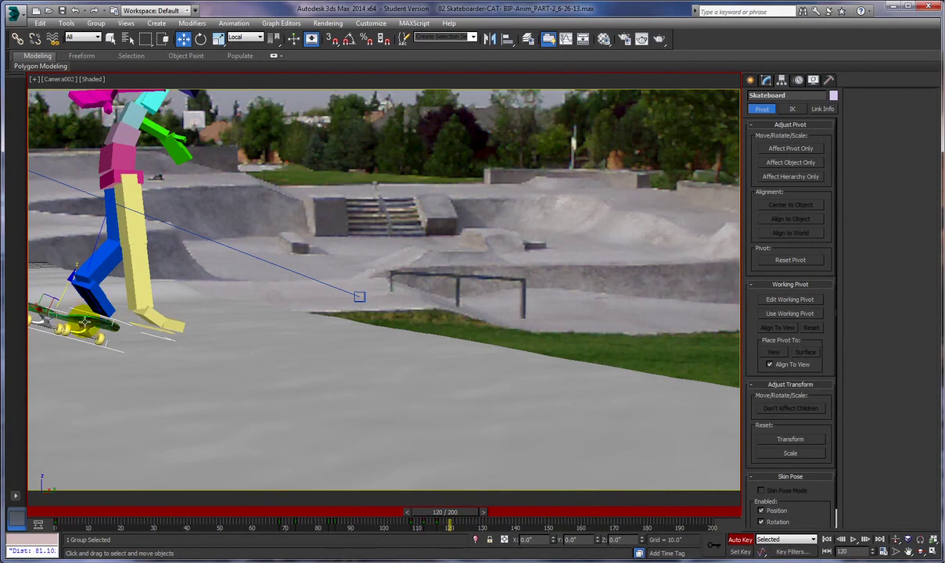
mouse_move(63, 293)
mouse_down()
mouse_move(73, 249)
mouse_move(53, 271)
mouse_move(67, 274)
mouse_up()
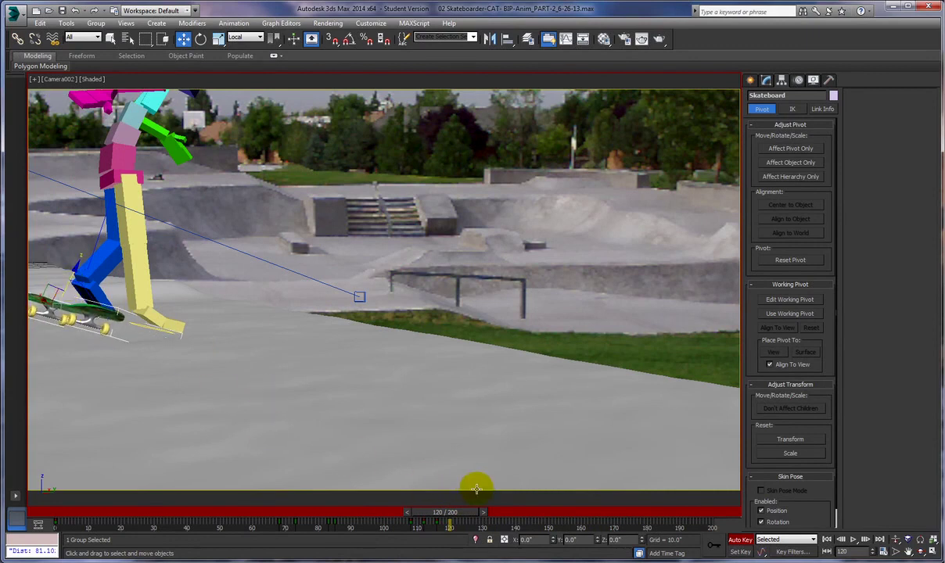
right_click(415, 453)
click(431, 461)
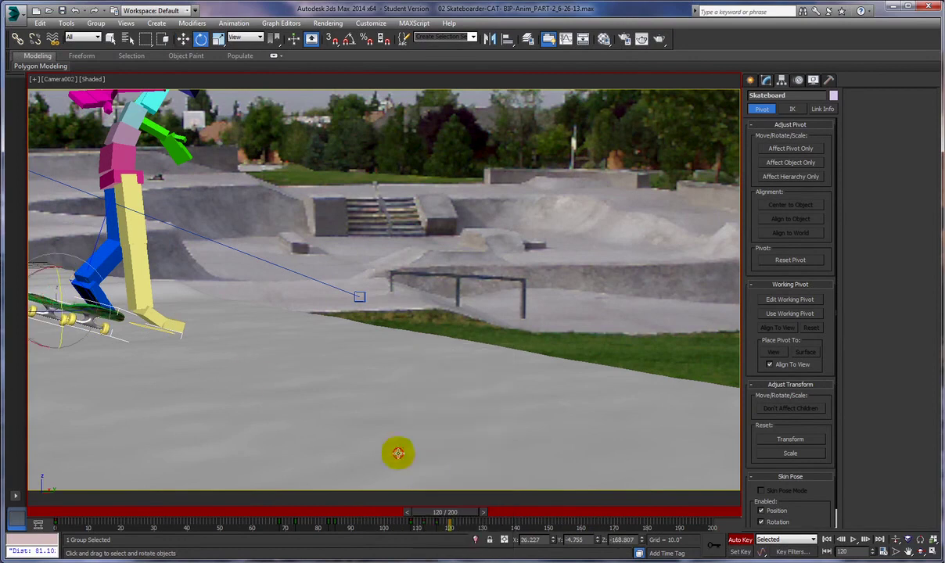
drag(72, 294, 92, 287)
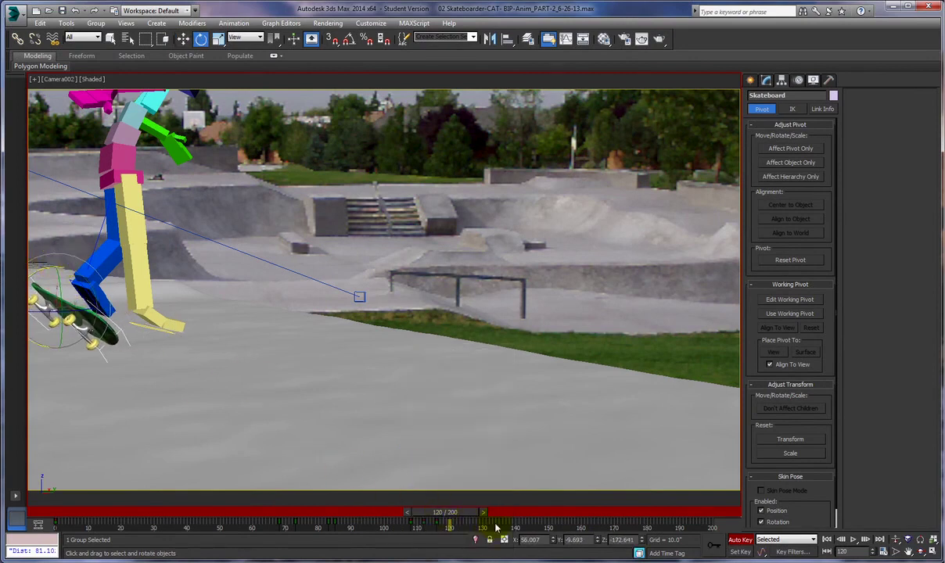
Step: Tilt the skateboard about 20.6 degrees around X at frame 126 and rotate it nearly upright at frame 129
drag(447, 513, 475, 514)
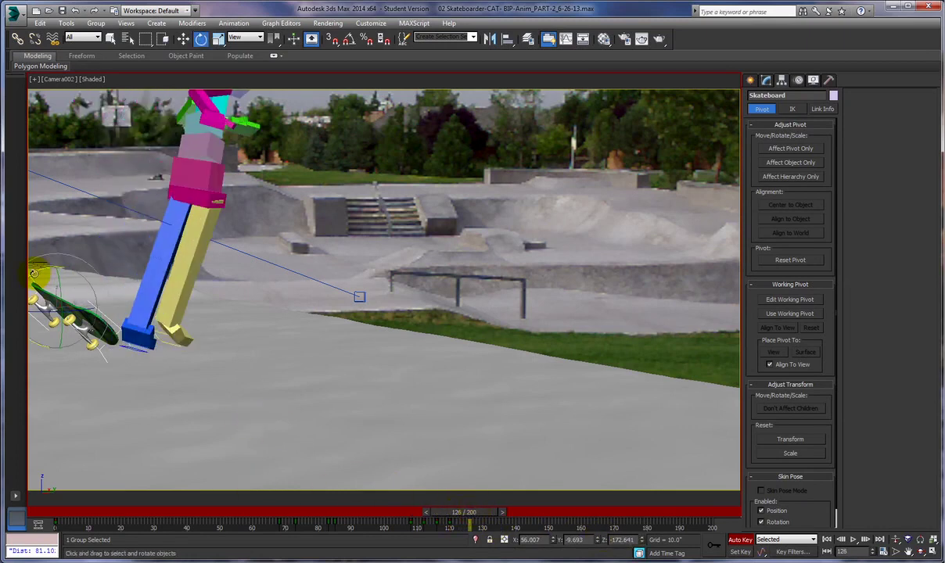
drag(42, 266, 65, 267)
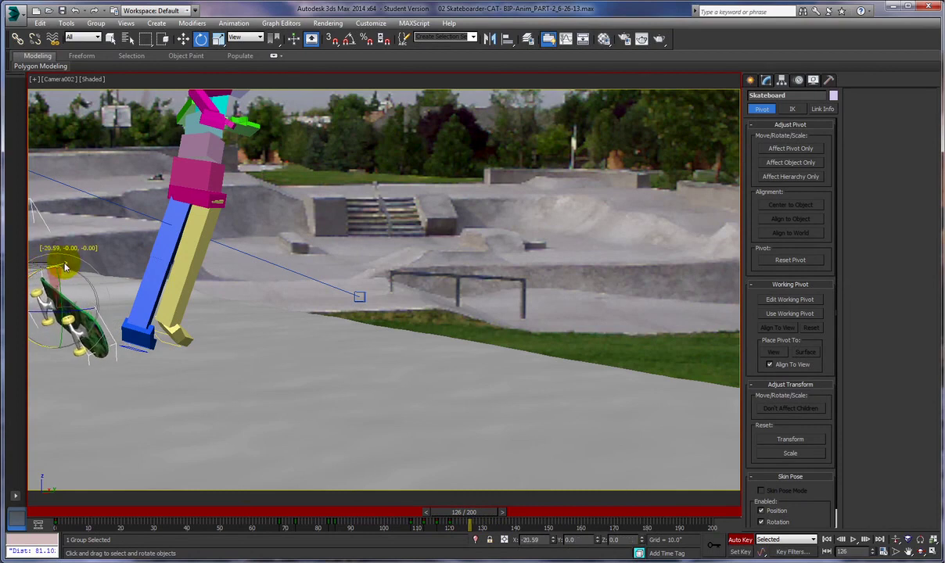
click(472, 506)
drag(486, 517, 495, 512)
click(168, 367)
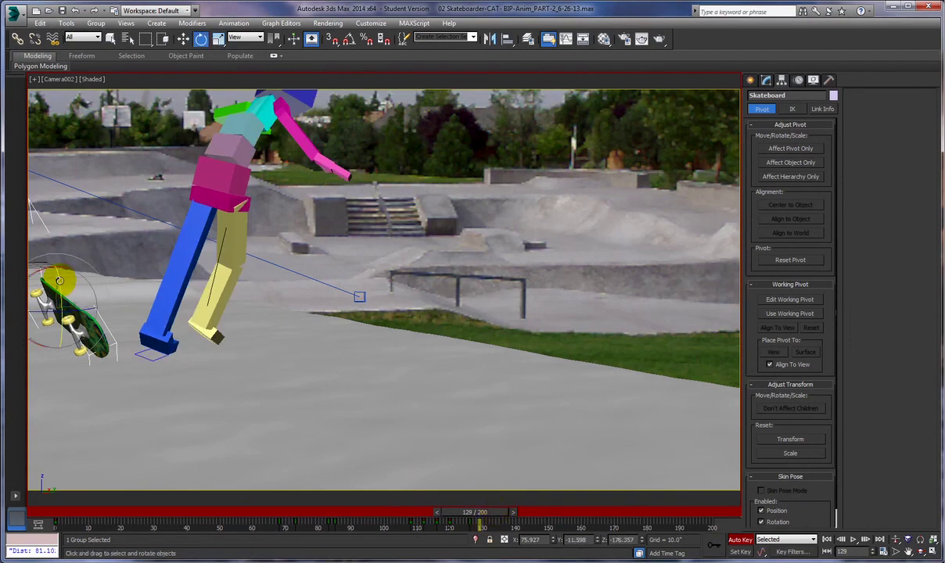
drag(59, 281, 93, 312)
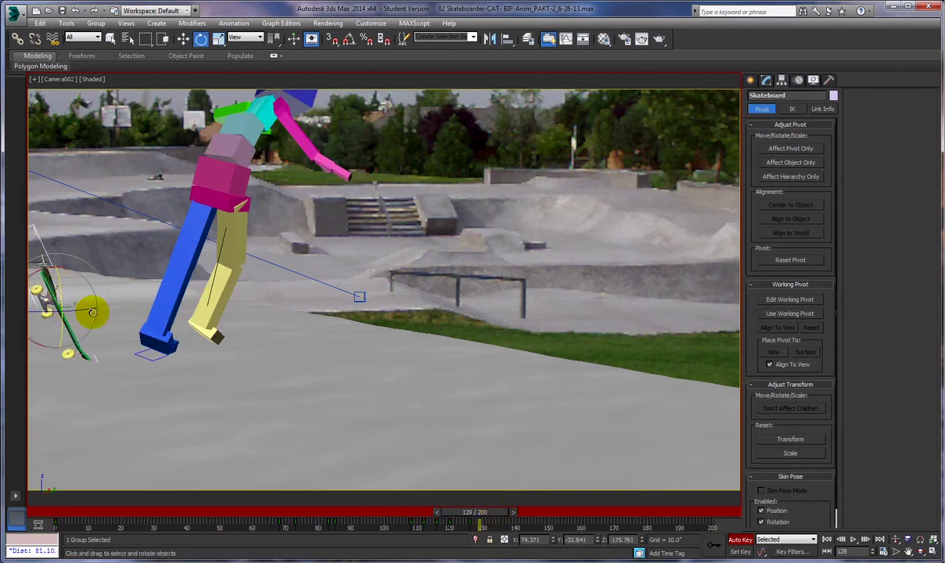
Step: Move the upright skateboard slightly upward in its local axes at frame 129
right_click(93, 313)
click(111, 323)
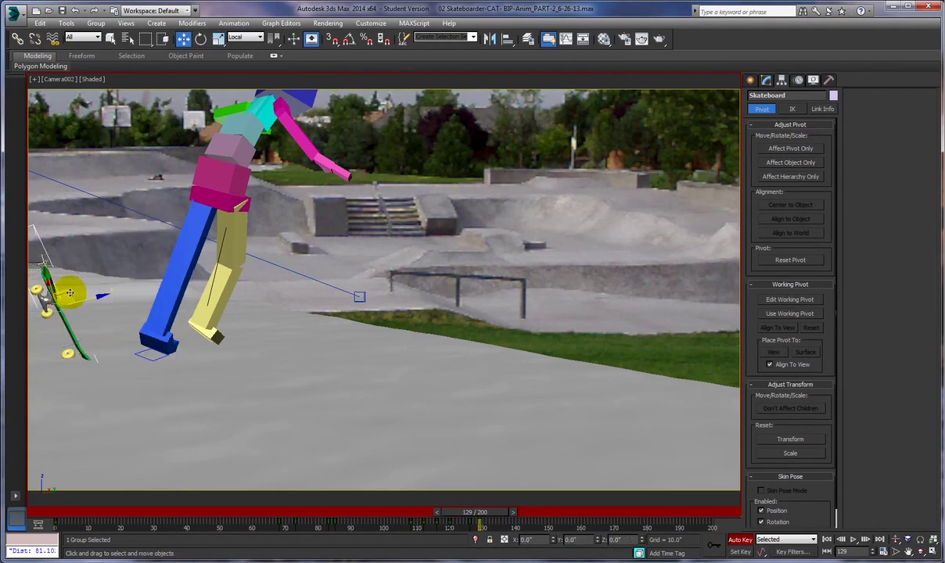
drag(69, 291, 73, 280)
drag(73, 263, 77, 270)
Step: Try flipping the skateboard at frame 133 so that its wheels point upward, and undo the rotation
drag(517, 516, 491, 532)
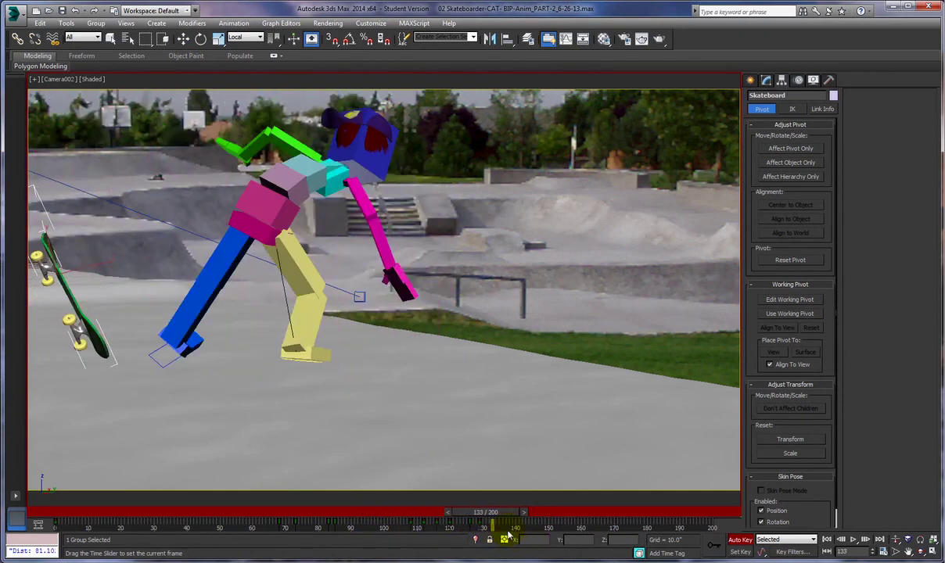
key(w)
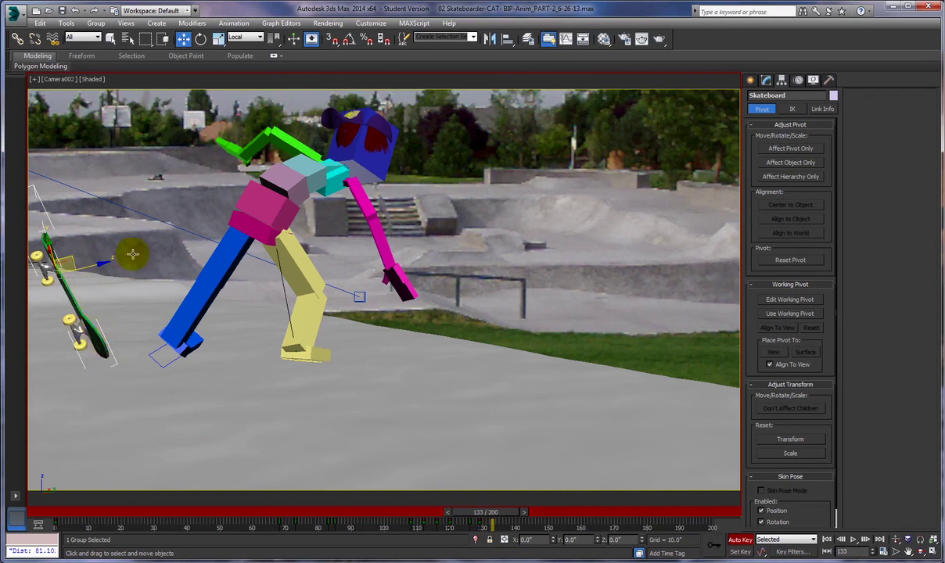
right_click(101, 311)
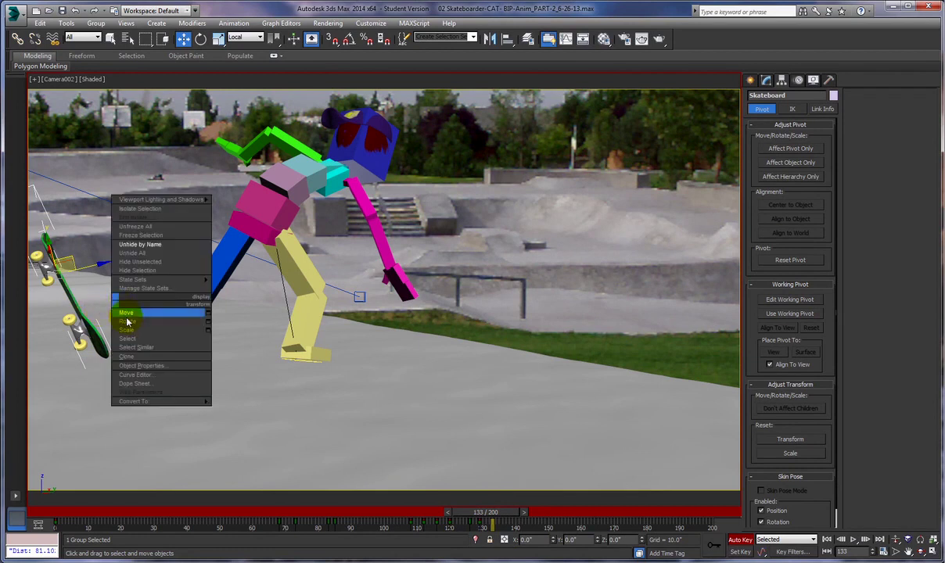
click(125, 313)
drag(37, 224, 130, 275)
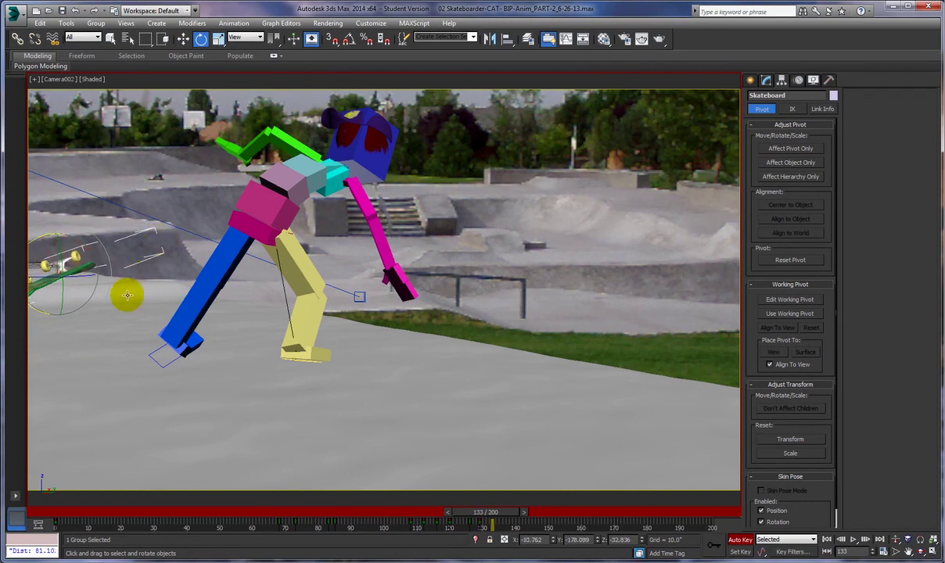
mouse_move(478, 517)
mouse_down()
mouse_move(423, 514)
mouse_move(516, 514)
mouse_move(403, 514)
mouse_move(489, 522)
mouse_move(418, 514)
mouse_move(484, 513)
mouse_up()
key(e)
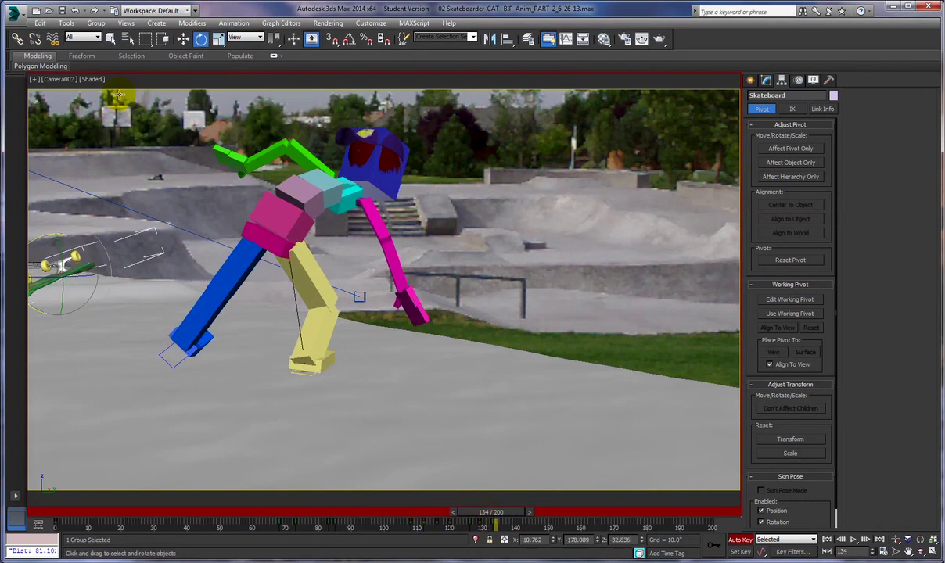
click(75, 11)
Step: Delete the skateboard's keys that lie after frame 120
drag(496, 516, 464, 500)
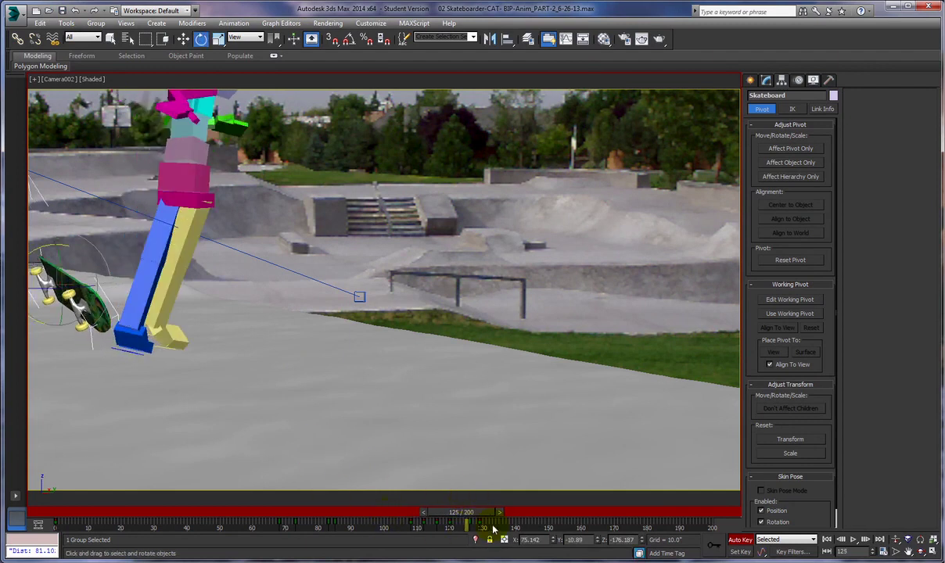
click(468, 528)
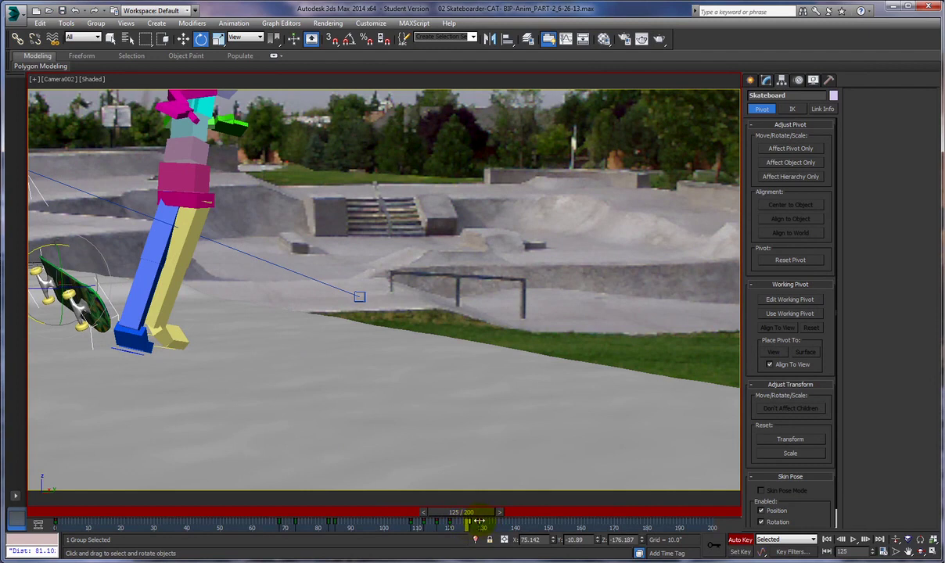
right_click(479, 521)
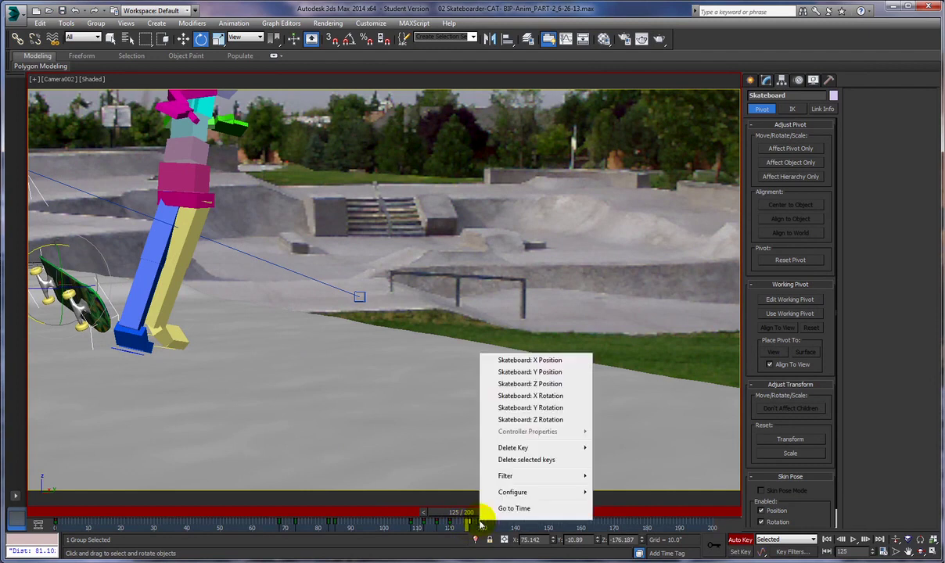
click(516, 462)
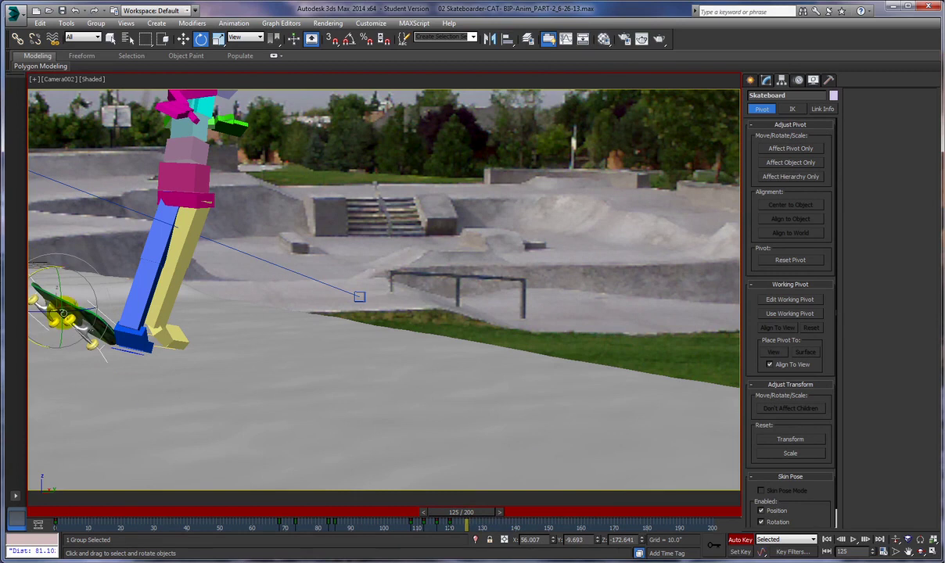
Step: Rotate the skateboard at frame 125 to turn its underside toward the camera, and rotate it further at frame 131 to continue the tumble
drag(443, 512, 451, 511)
key(e)
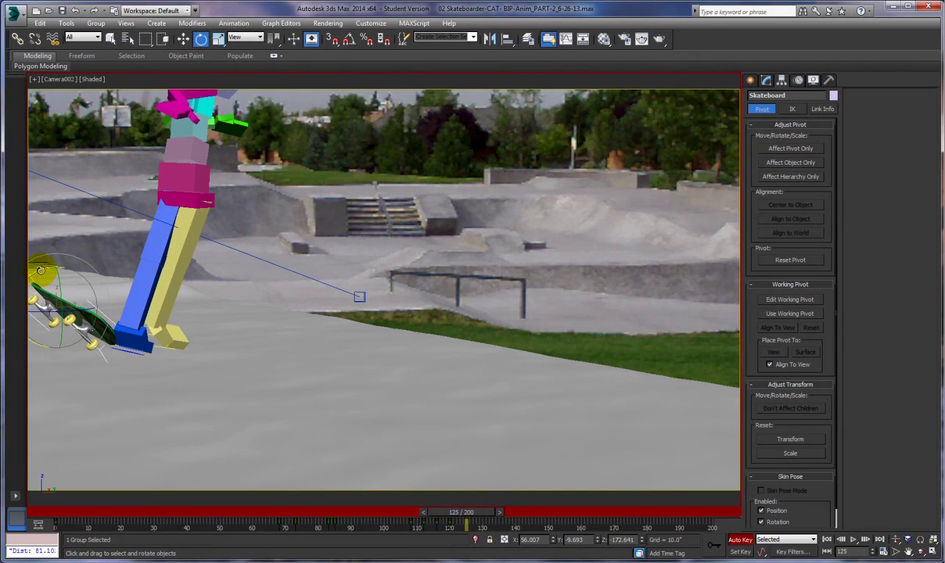
drag(40, 270, 98, 293)
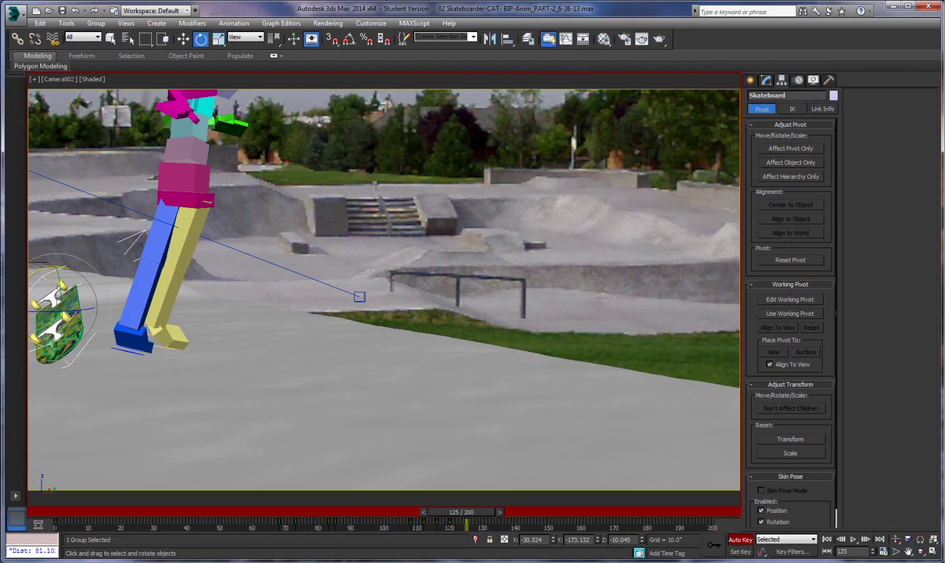
drag(480, 519, 500, 506)
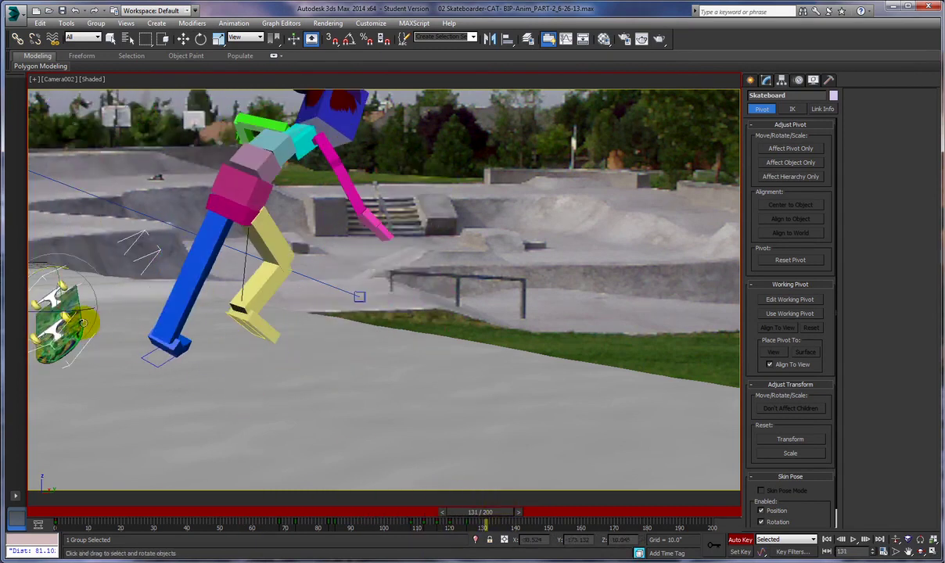
drag(45, 267, 59, 247)
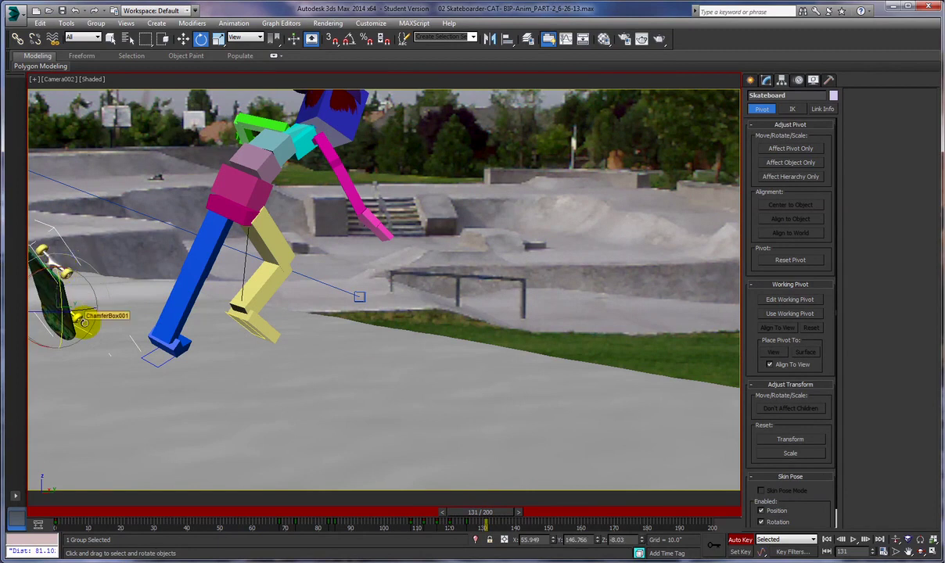
Step: Move the skateboard slightly upward in its local axes at frame 132
drag(501, 521, 505, 487)
key(e)
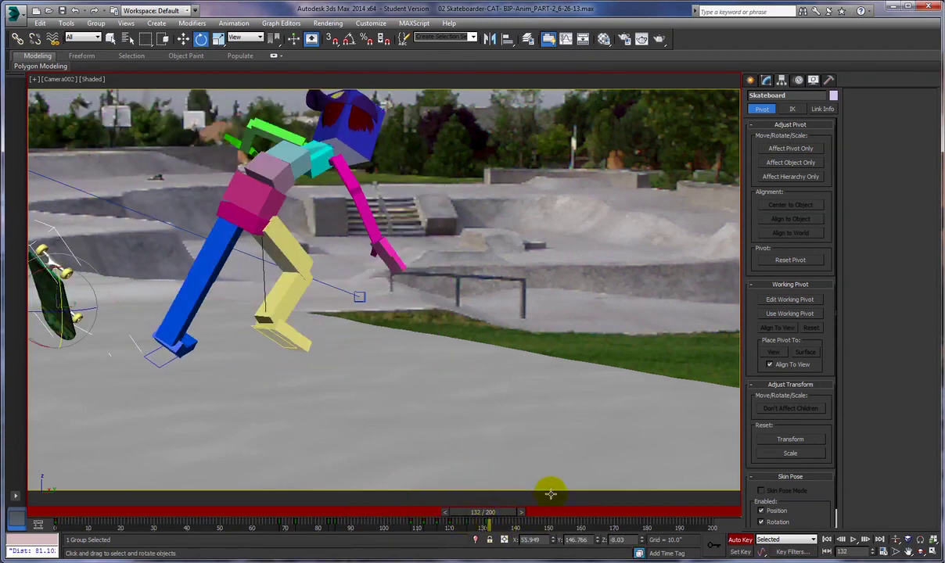
right_click(297, 407)
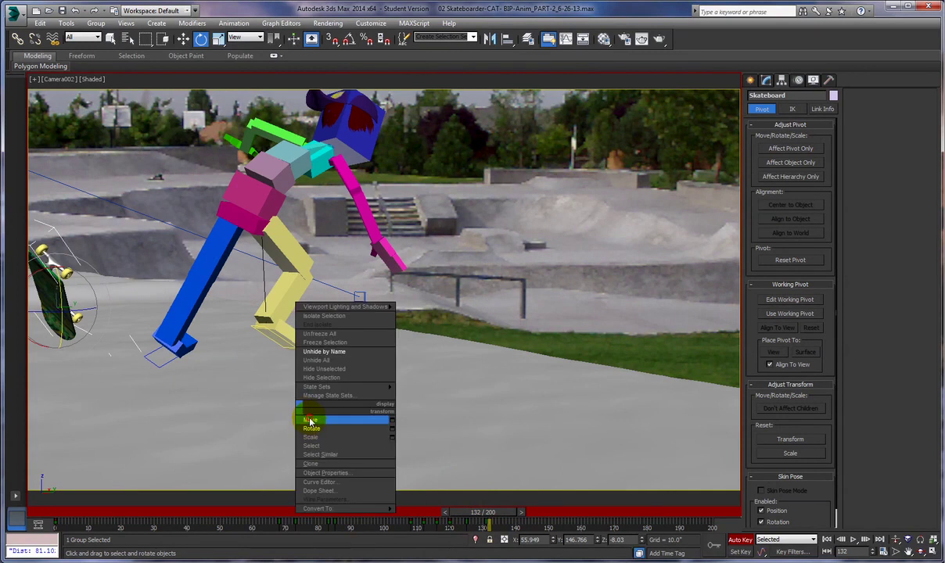
click(311, 420)
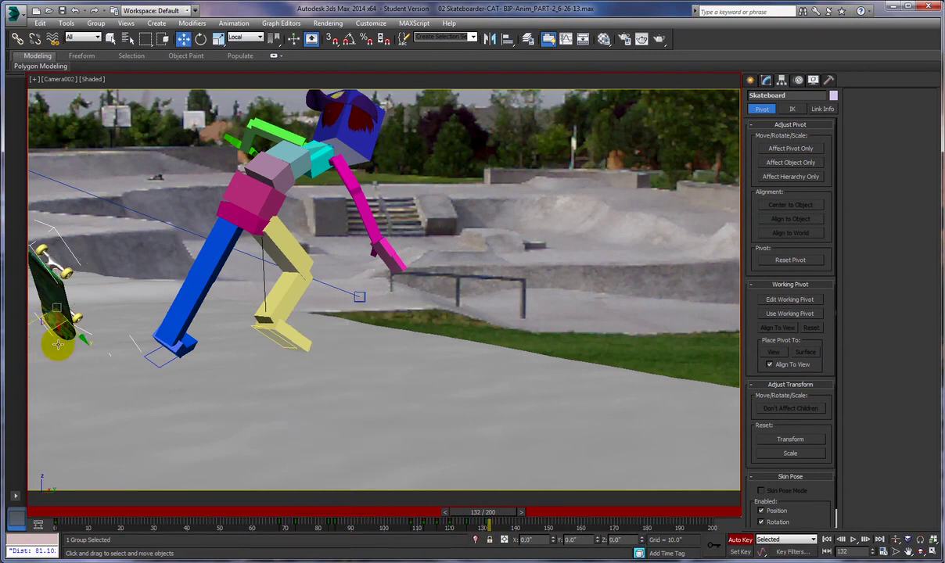
drag(56, 329, 56, 310)
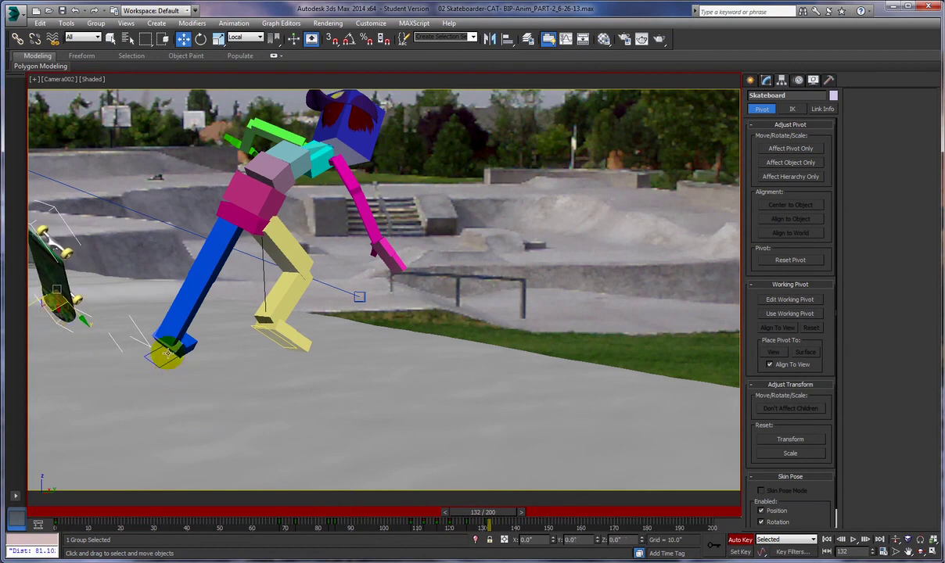
Step: Rotate the skateboard at frame 134 so that its underside and wheels turn toward the camera
right_click(116, 384)
click(129, 405)
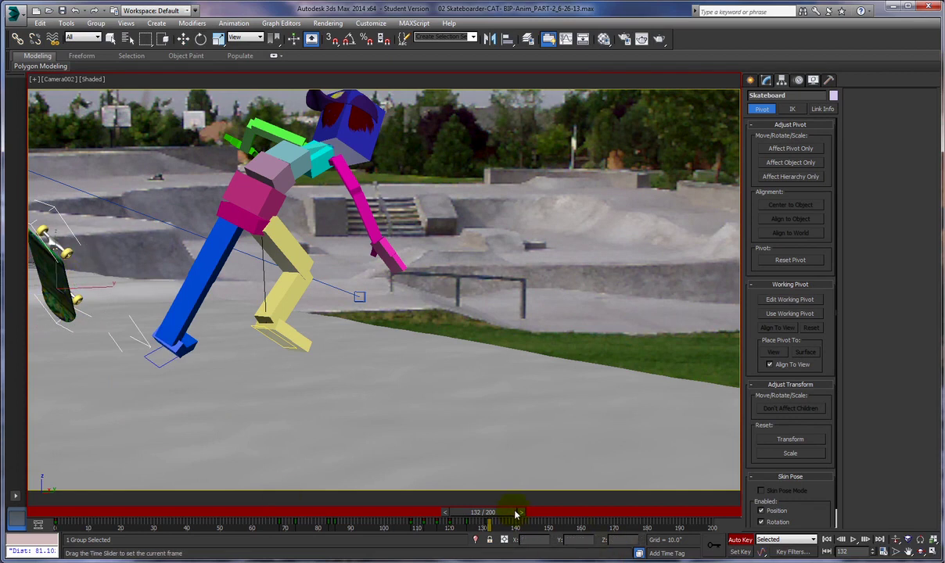
drag(513, 514, 520, 514)
drag(59, 252, 82, 335)
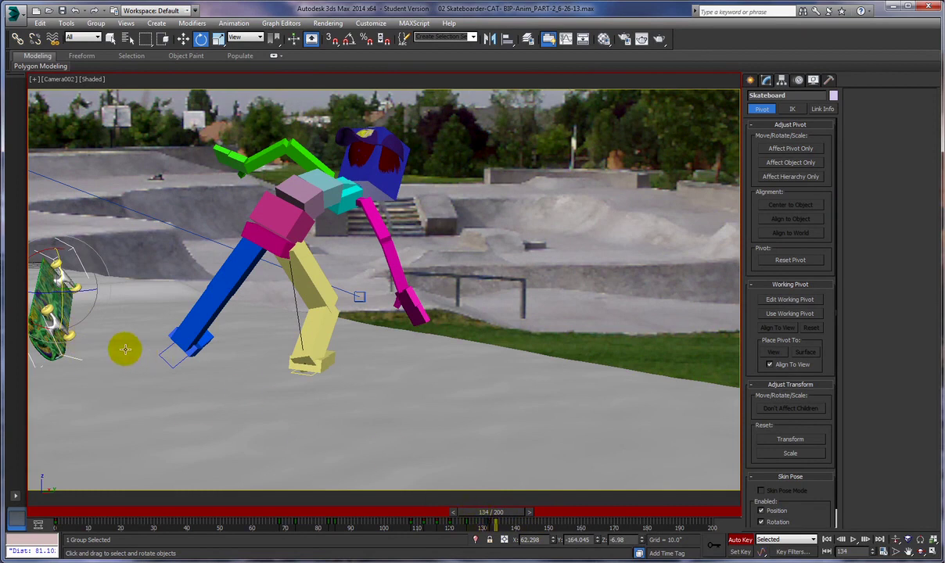
right_click(113, 349)
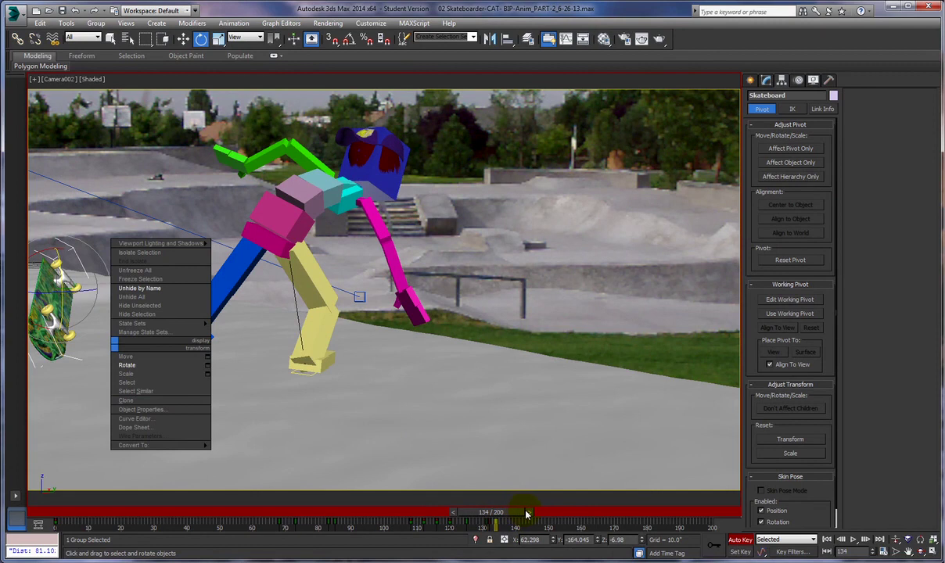
click(283, 408)
Step: Raise the skateboard slightly at frame 137 in its local axes
drag(512, 512, 524, 513)
key(e)
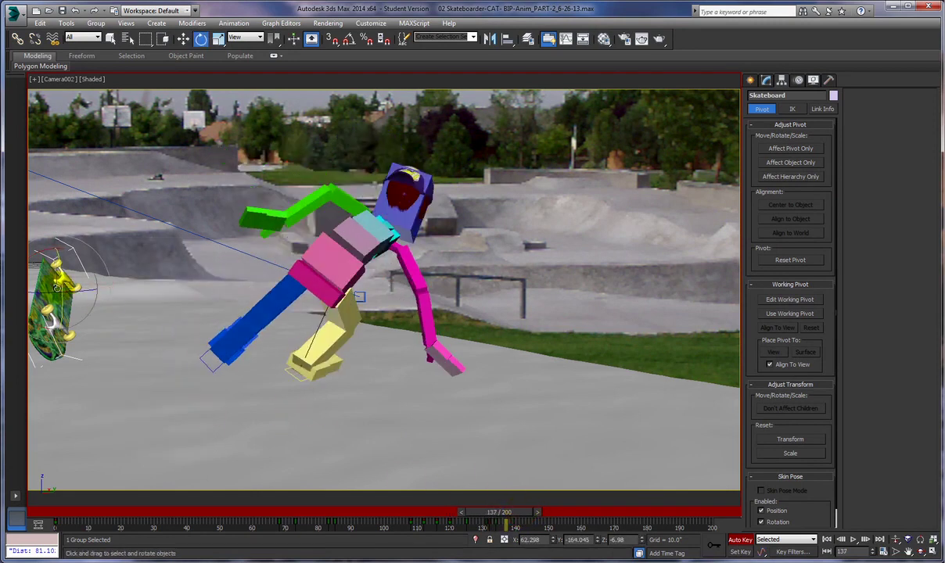
right_click(94, 332)
click(109, 324)
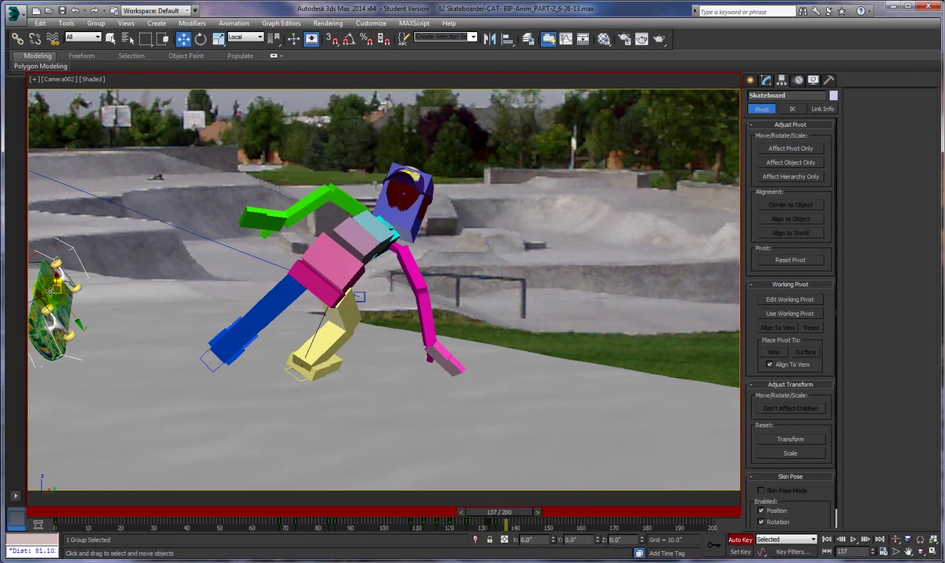
drag(50, 309, 56, 290)
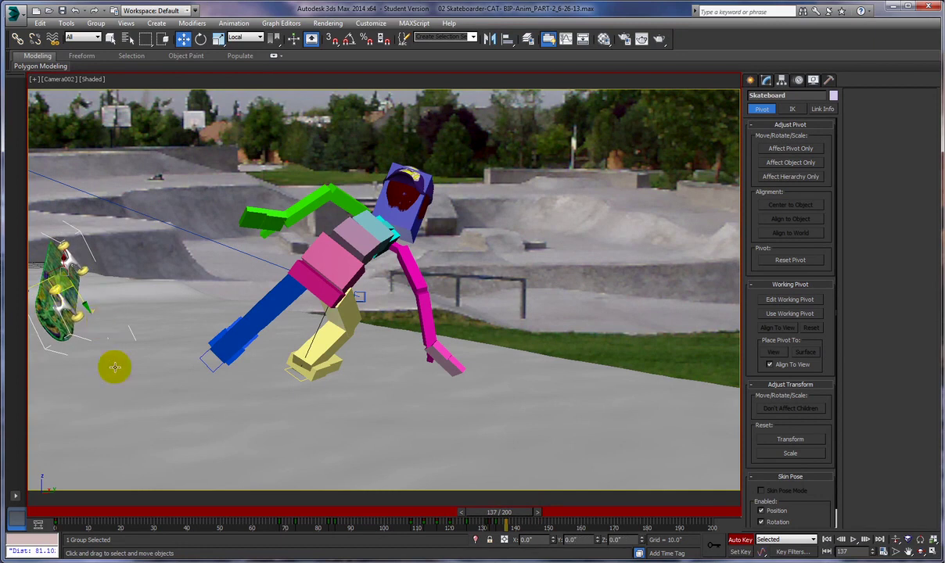
Step: Rotate the skateboard about 99 degrees around X at frame 137 to lay it lengthwise, and fine-tune its tilt
right_click(274, 400)
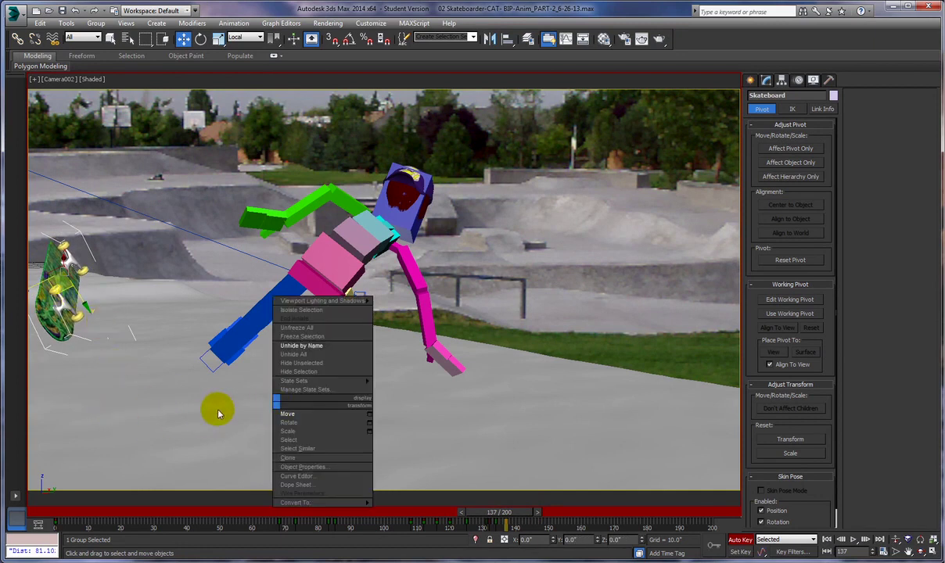
click(288, 422)
drag(40, 234, 290, 281)
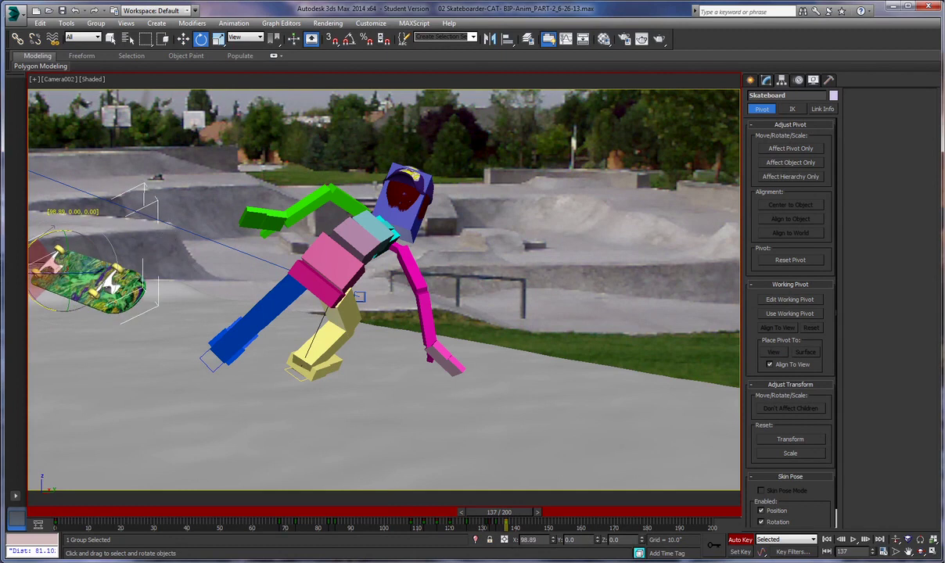
drag(52, 350, 93, 381)
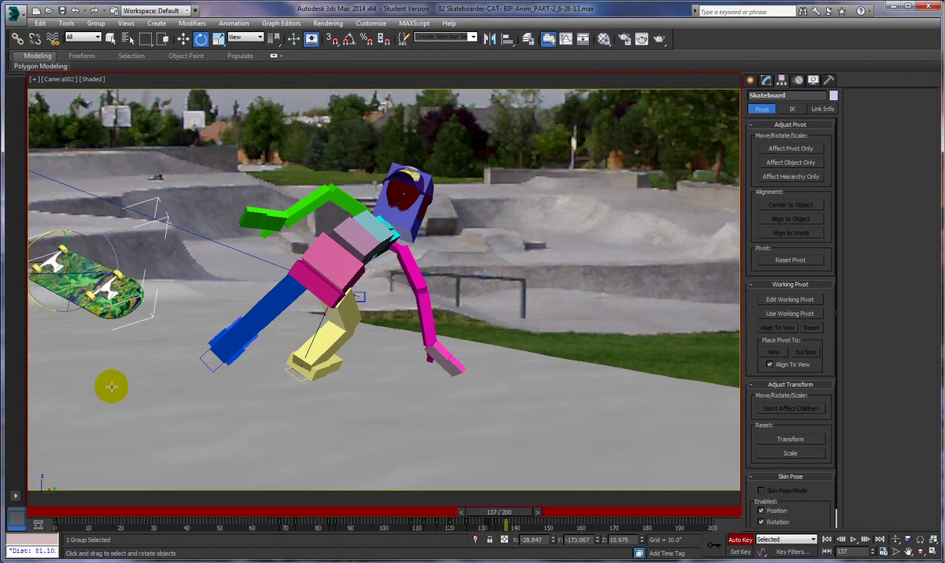
Step: Move the skateboard at frame 137 down and toward the skater's blue foot
right_click(112, 385)
click(136, 397)
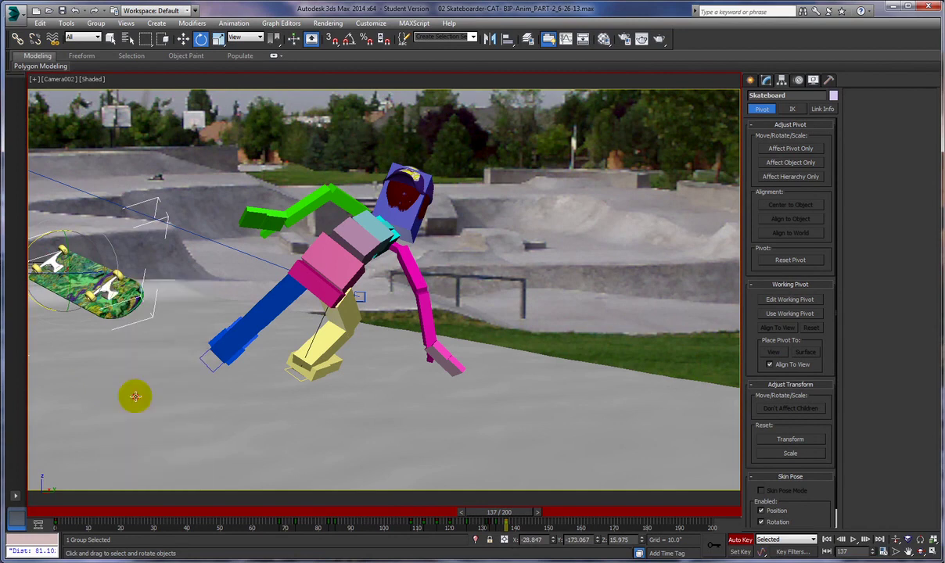
drag(81, 277, 137, 305)
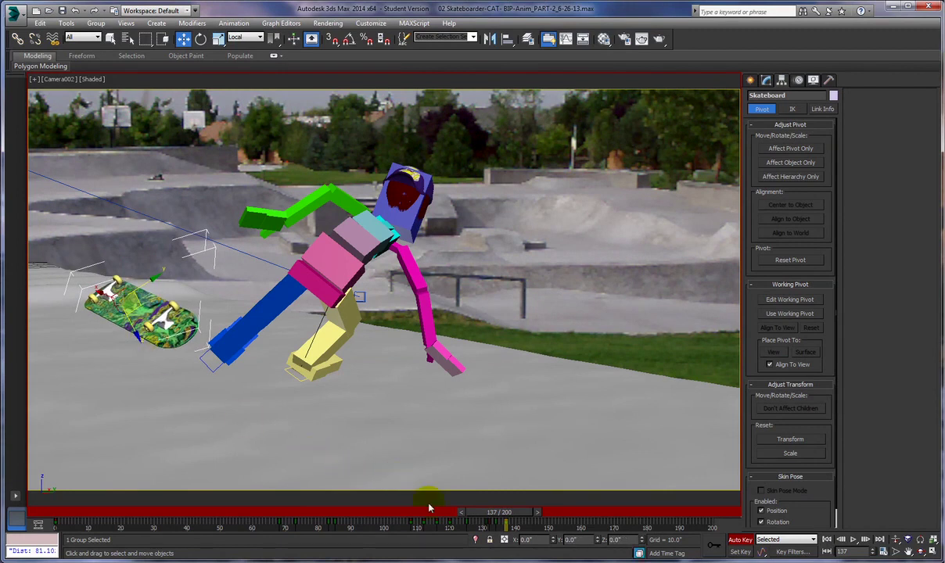
Step: Rotate the skateboard at frame 138 so that it lies upside down with its wheels pointing upward
drag(513, 521, 520, 514)
key(w)
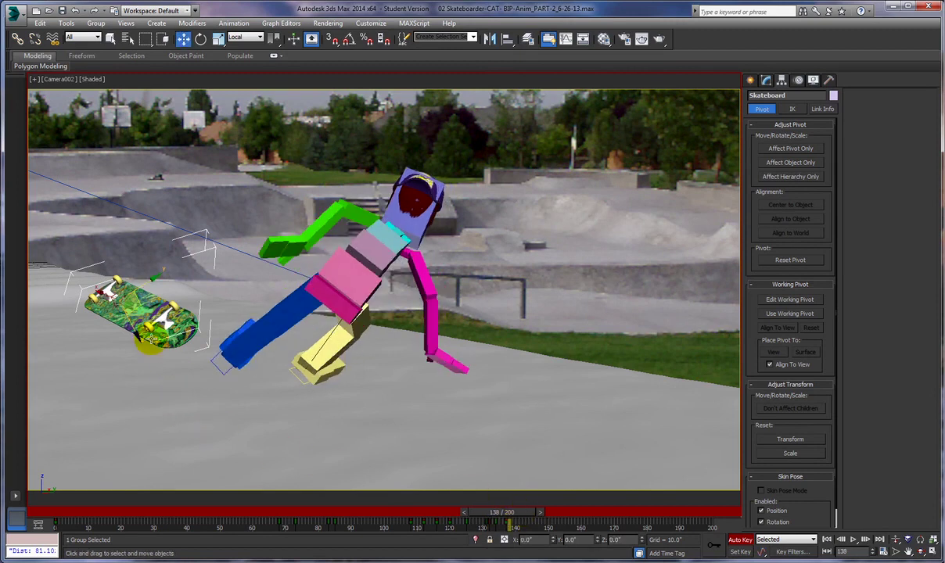
right_click(130, 316)
click(156, 335)
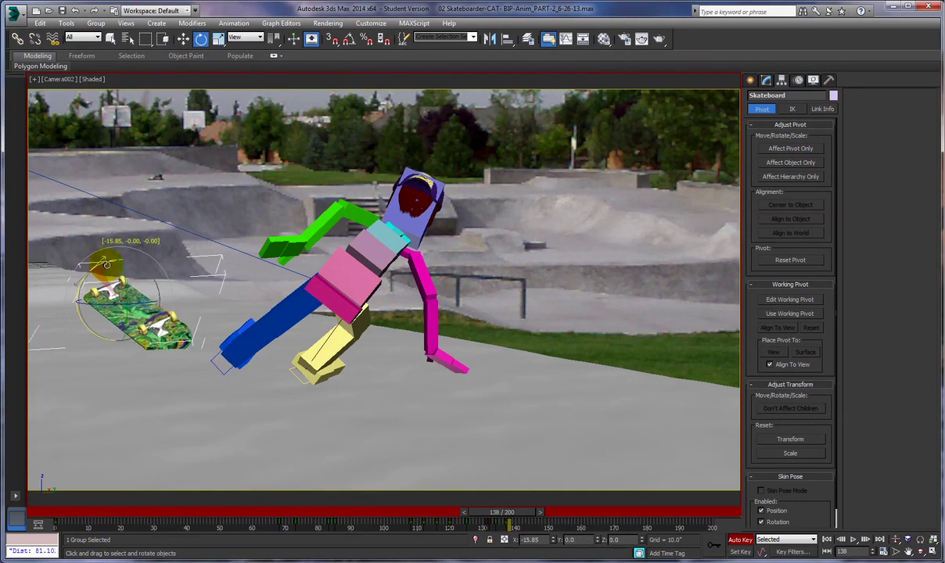
drag(89, 271, 126, 274)
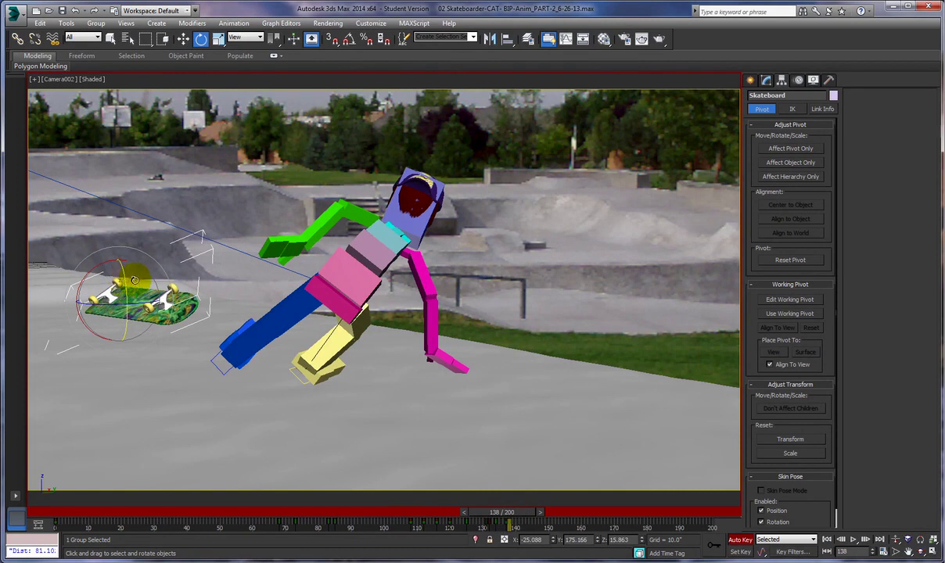
mouse_move(126, 290)
mouse_down()
mouse_move(116, 270)
mouse_move(123, 279)
mouse_up()
Step: Restore the skateboard group selection after picking only its deck, and lower the overturned board toward the ground at frame 138
right_click(142, 316)
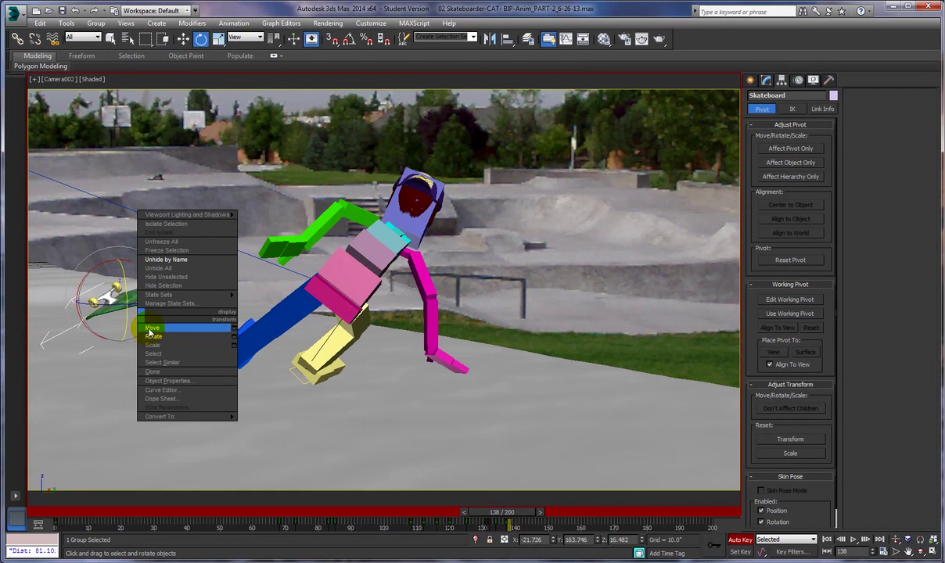
click(152, 329)
click(135, 314)
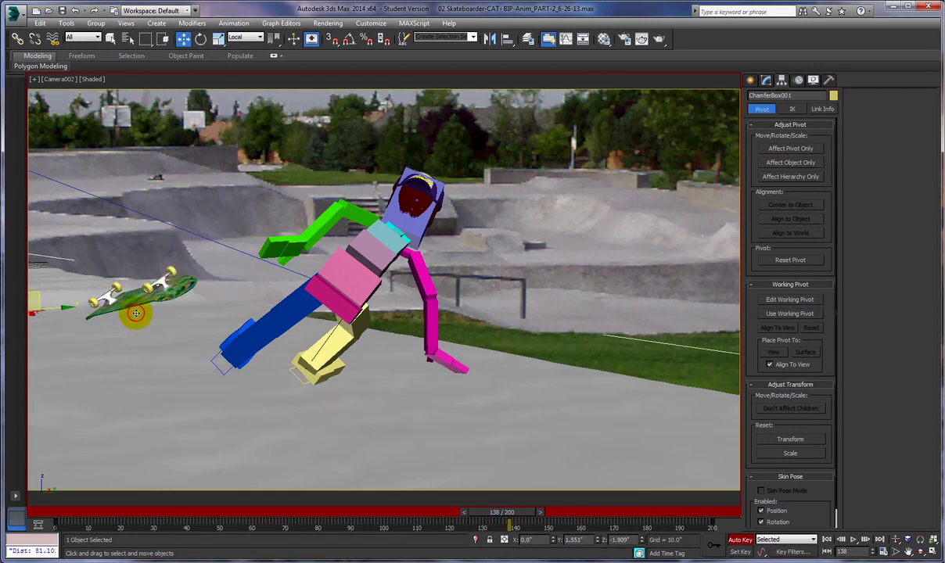
click(75, 10)
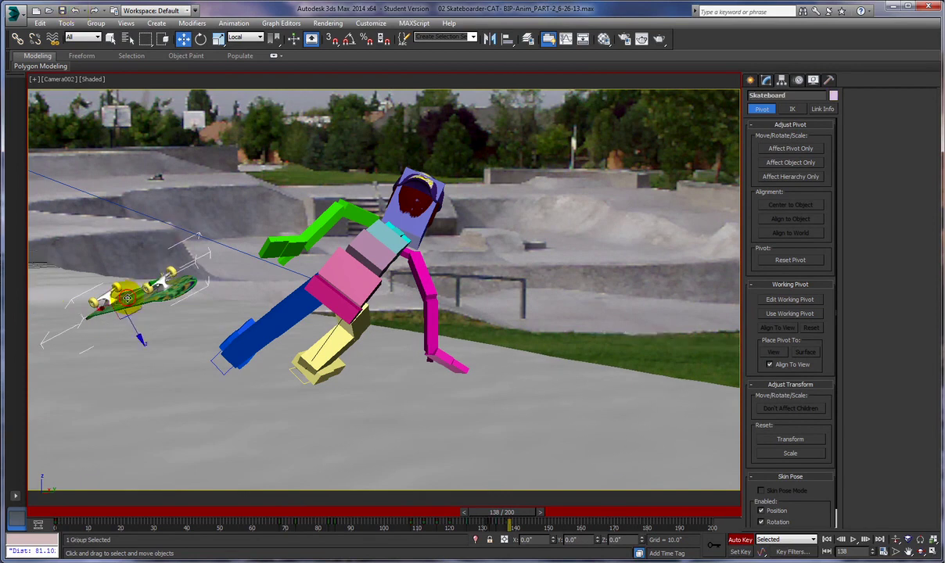
drag(130, 321, 140, 339)
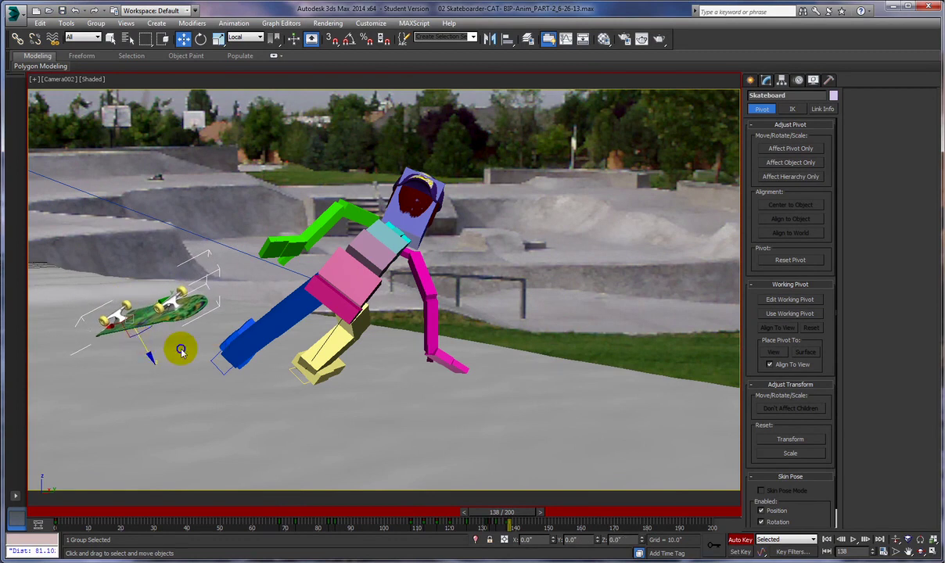
Step: Tilt the far end of the overturned skateboard down at frame 138 and shift the board slightly along its local Z axis
right_click(180, 349)
click(186, 358)
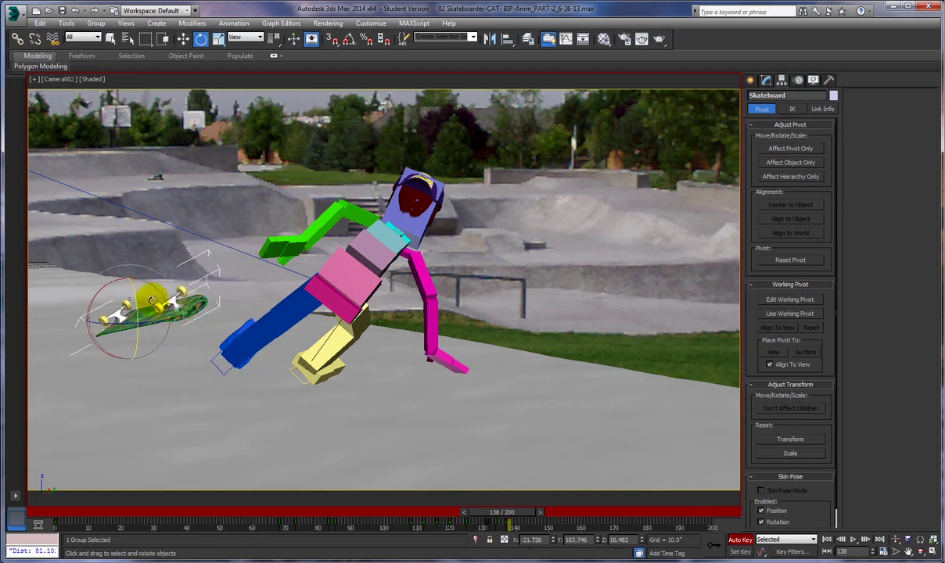
drag(98, 289, 173, 317)
right_click(173, 317)
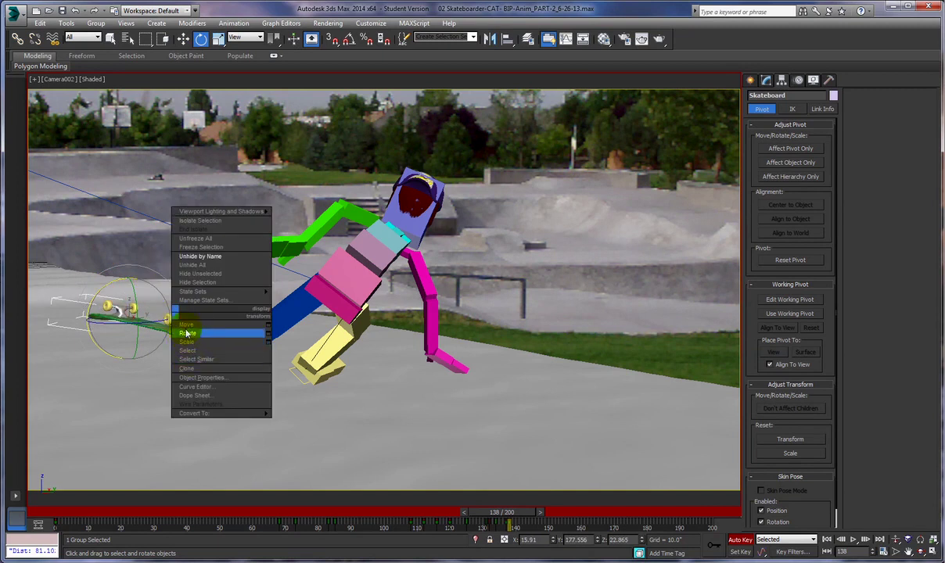
click(186, 331)
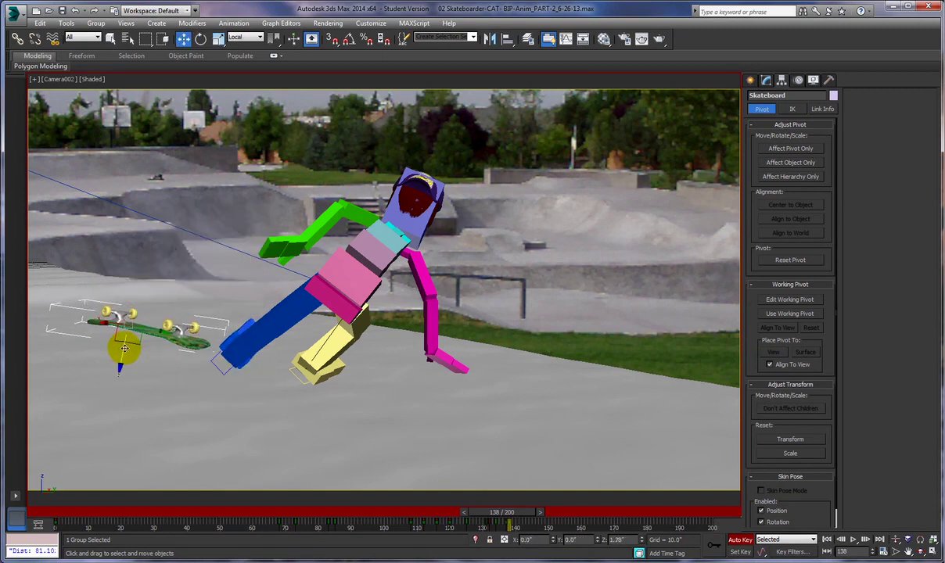
Step: Level the overturned skateboard with the ground at frame 138 and nudge it into place
right_click(151, 346)
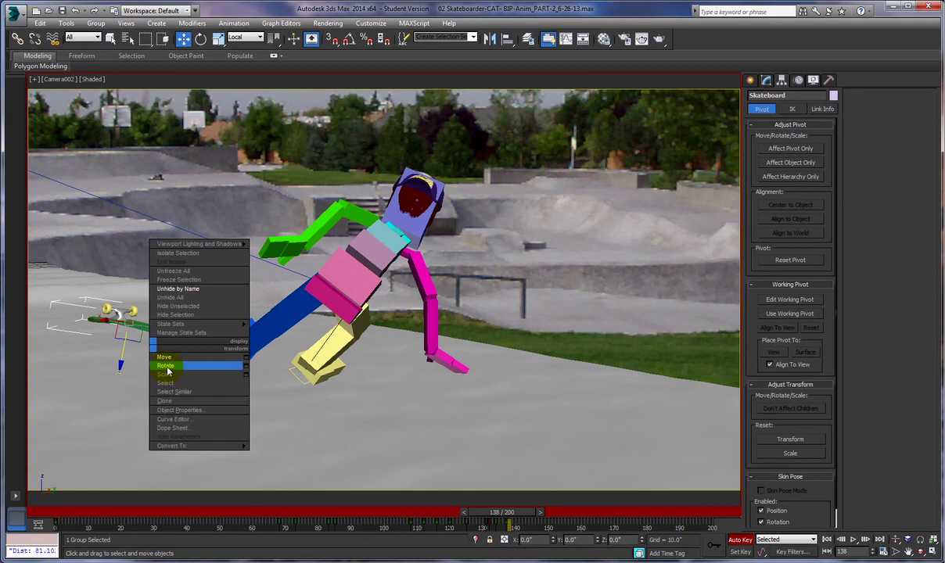
click(165, 366)
drag(100, 295, 116, 348)
right_click(143, 381)
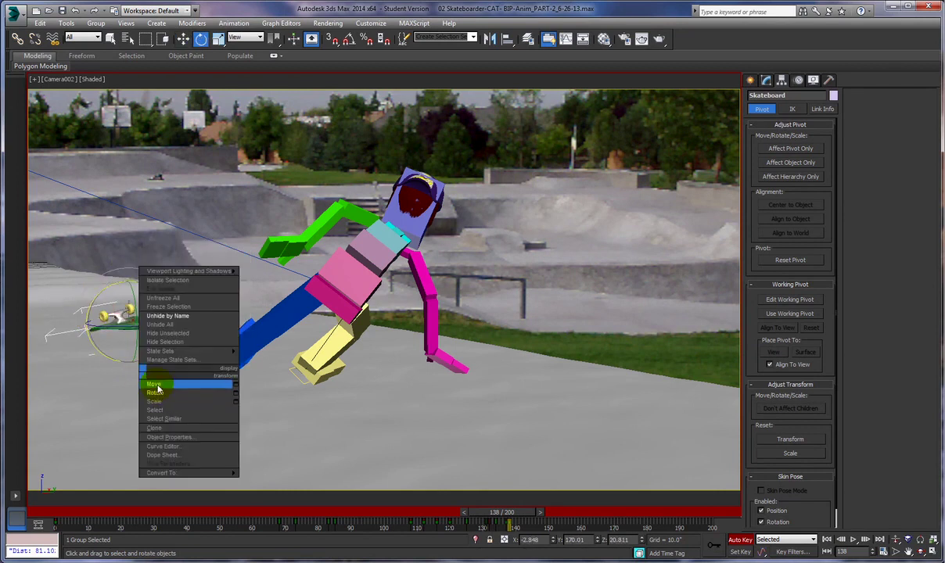
click(152, 384)
drag(131, 343, 137, 350)
Step: Nudge the overturned skateboard down at frame 139 and rotate it slightly to follow the ground
mouse_move(510, 519)
mouse_down()
mouse_move(520, 514)
mouse_move(491, 514)
mouse_move(523, 513)
mouse_up()
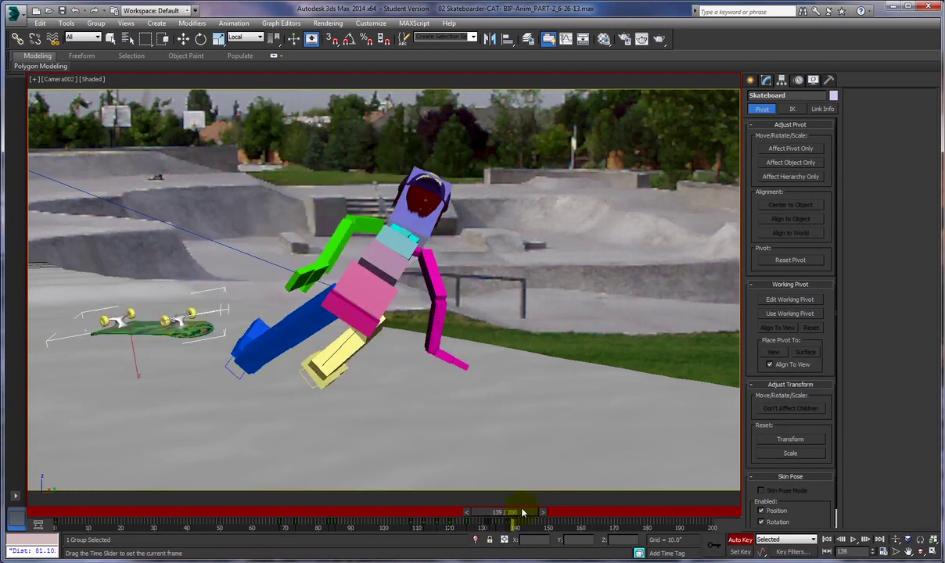
key(w)
drag(135, 366, 139, 369)
right_click(155, 356)
click(173, 368)
drag(138, 318, 139, 325)
Step: Shift the overturned skateboard slightly at frame 141 and adjust its tilt to settle it on the ground
drag(509, 514, 538, 513)
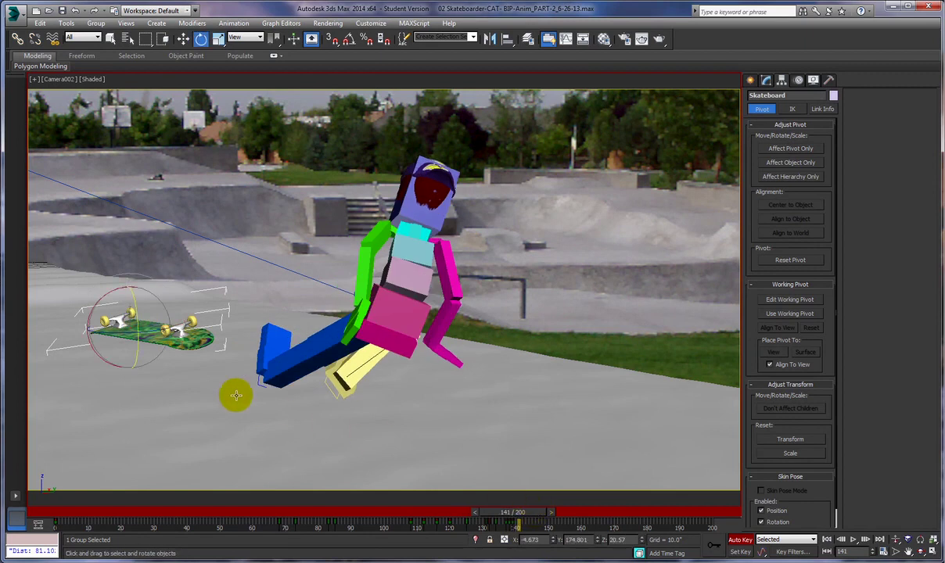
key(e)
right_click(135, 316)
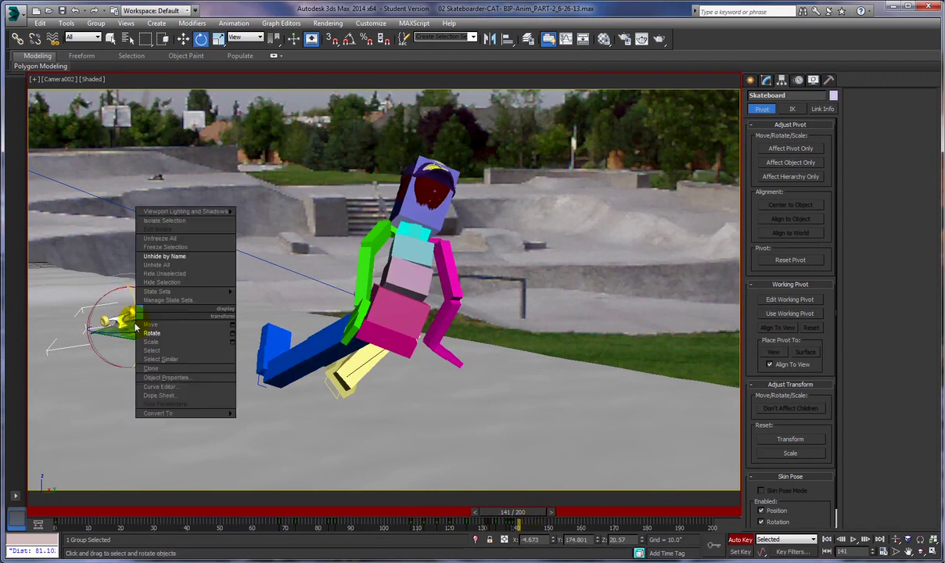
click(146, 327)
drag(134, 348, 137, 349)
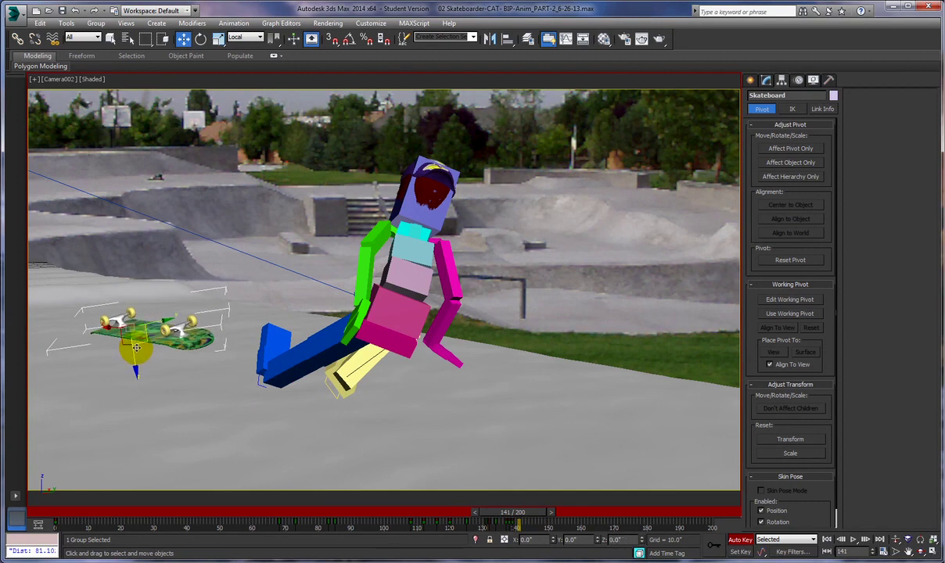
right_click(195, 356)
click(210, 380)
click(144, 342)
drag(139, 342, 126, 333)
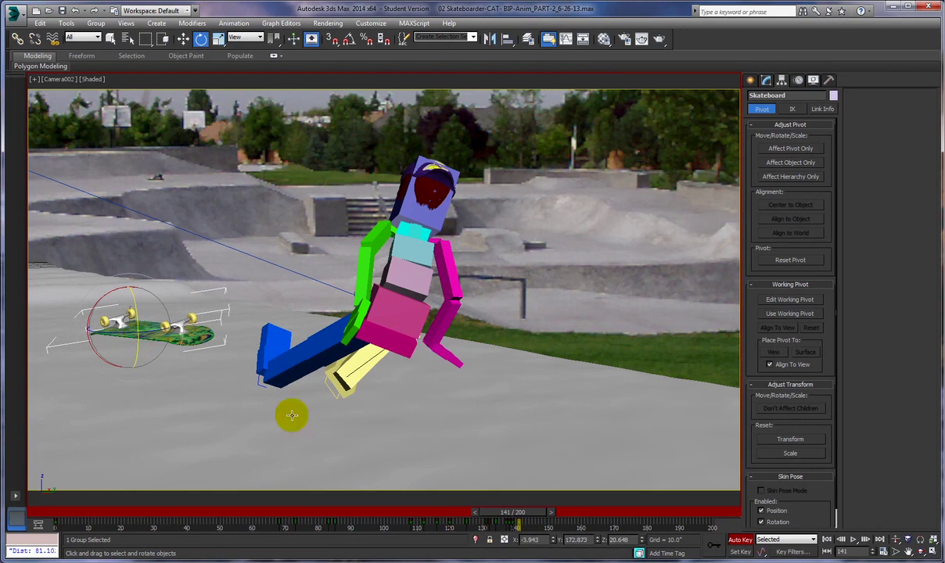
Step: Nudge the overturned skateboard slightly along its local Z axis at frame 142 to keep it on the ground
drag(509, 520, 515, 513)
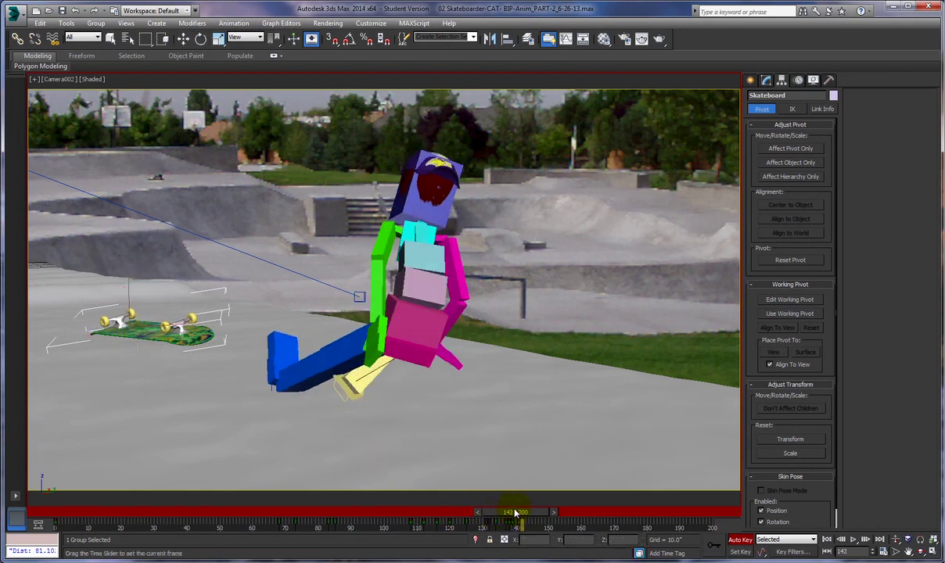
key(e)
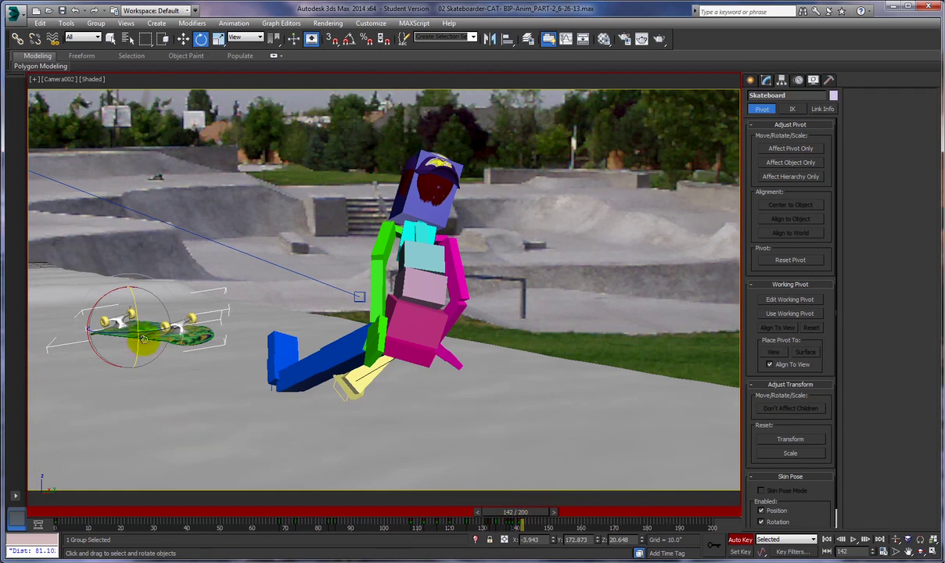
right_click(145, 324)
click(188, 361)
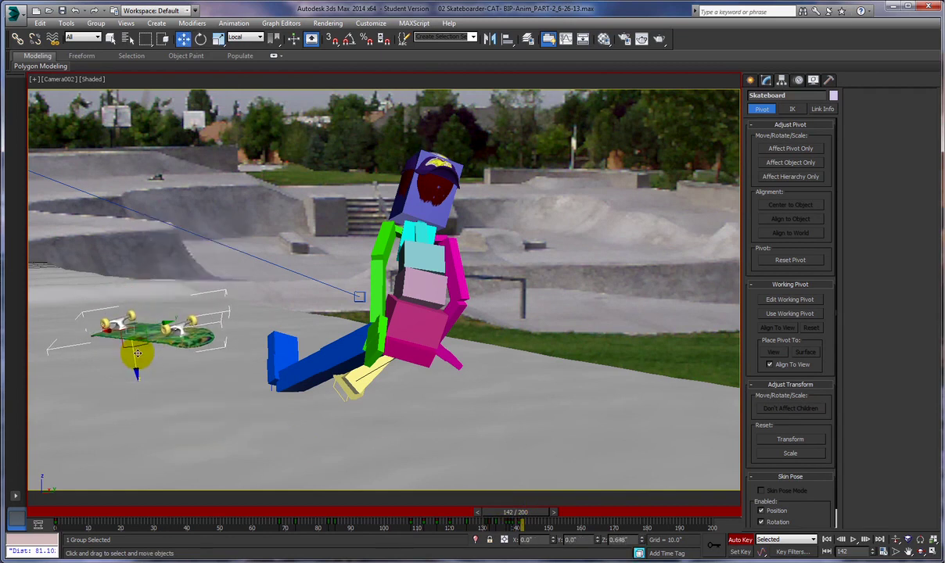
right_click(165, 360)
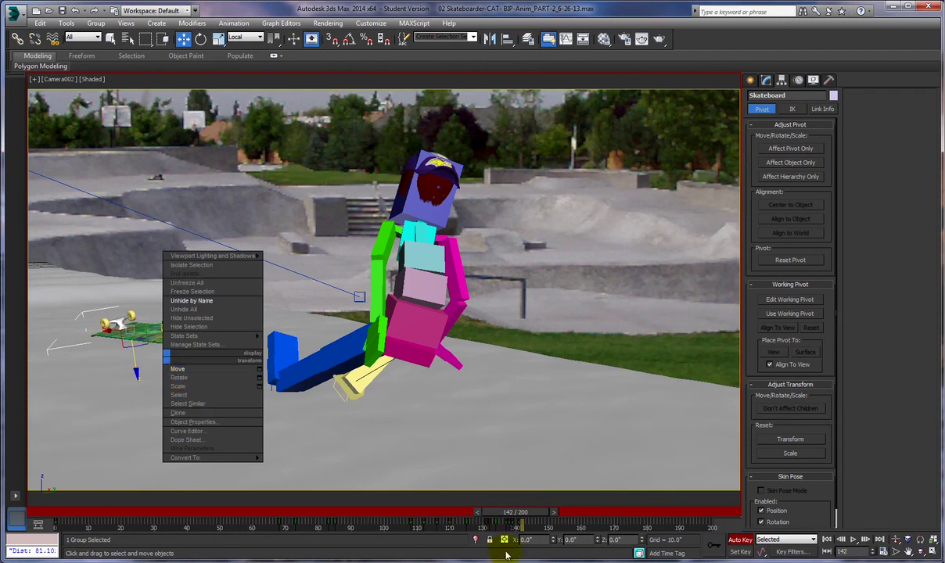
Step: Rotate the overturned skateboard slightly at frame 143 to match the slope of the ground
drag(538, 516, 534, 515)
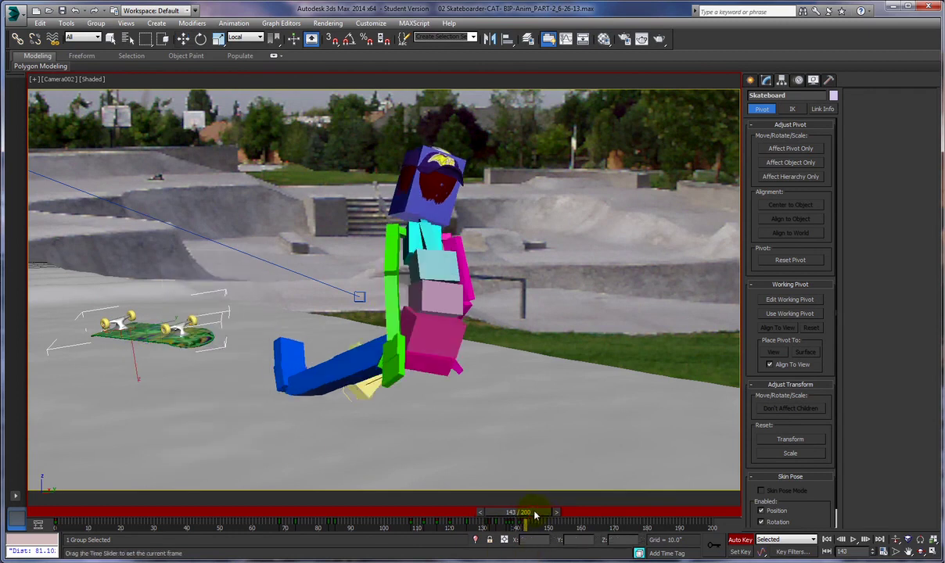
right_click(149, 366)
click(160, 381)
drag(139, 338, 144, 351)
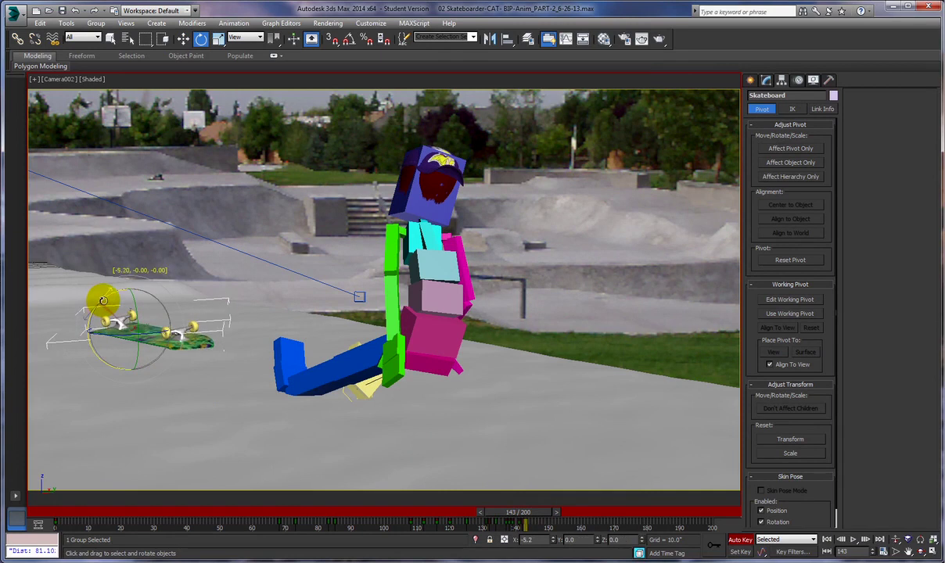
drag(128, 320, 202, 362)
right_click(204, 362)
click(213, 367)
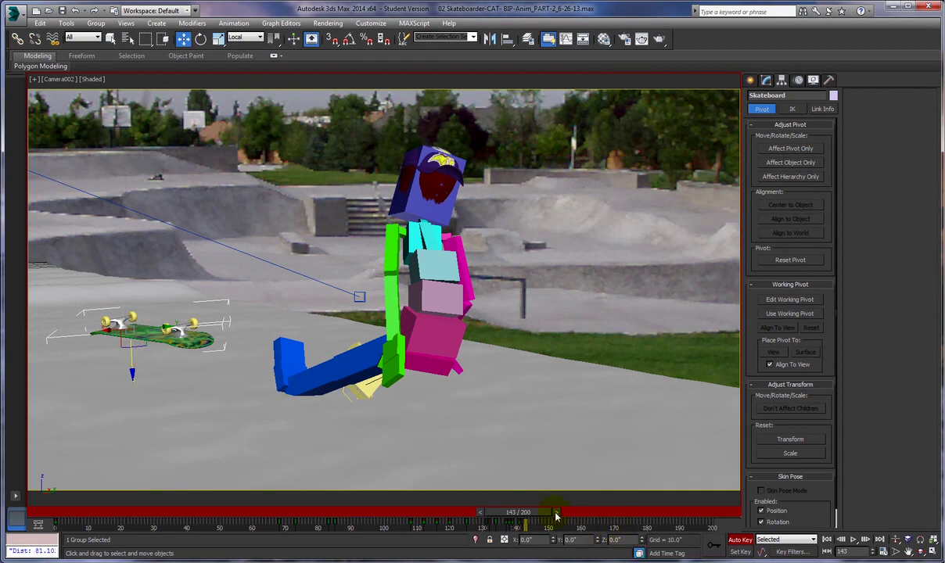
Step: Adjust the overturned skateboard's height at frame 144 and slide it slightly along its local Y axis toward the skateboarder
drag(540, 516, 546, 517)
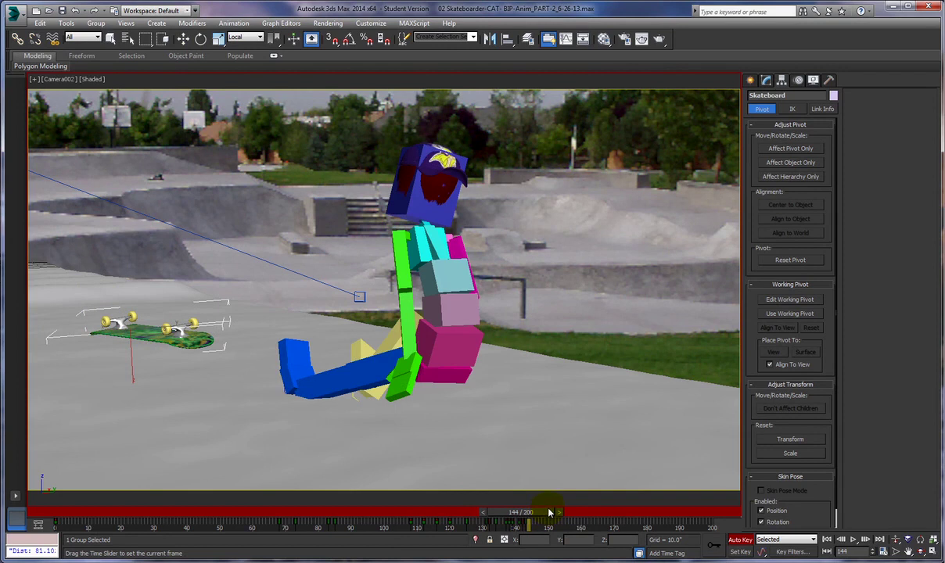
key(w)
drag(131, 360, 134, 360)
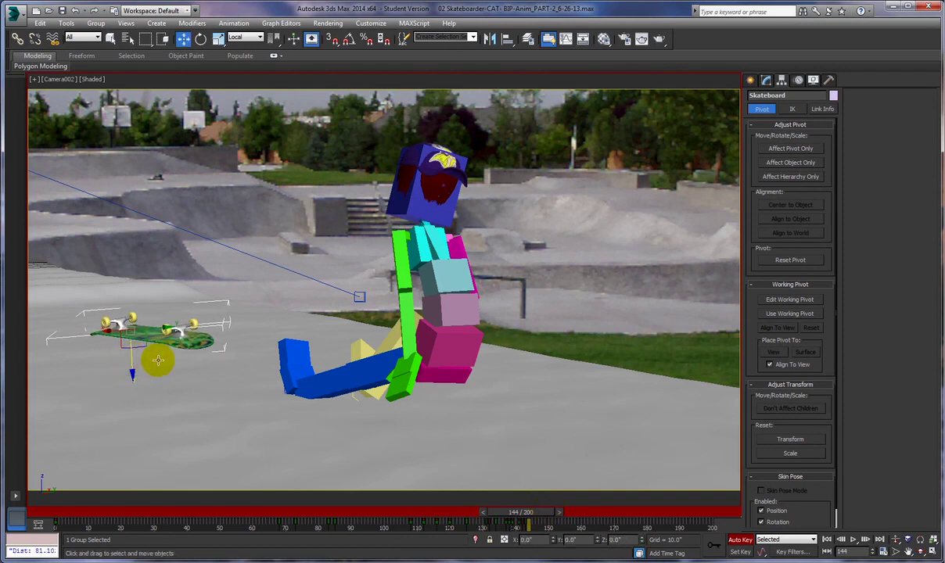
drag(165, 329, 180, 328)
Step: Slide the overturned skateboard along the ground toward the skateboarder's feet at frame 147
mouse_move(547, 516)
mouse_down()
mouse_move(370, 506)
mouse_move(597, 513)
mouse_move(449, 513)
mouse_move(578, 521)
mouse_move(533, 510)
mouse_up()
key(w)
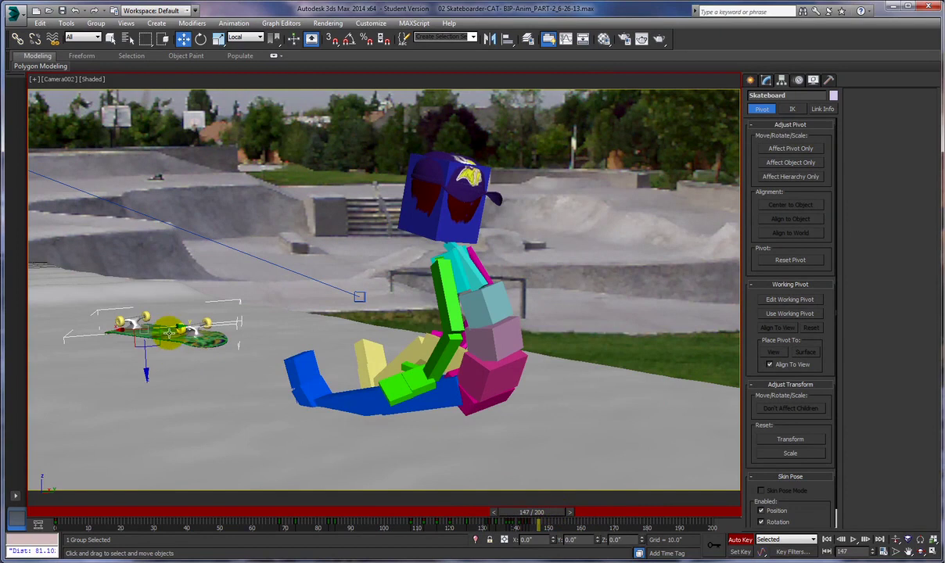
drag(174, 331, 207, 329)
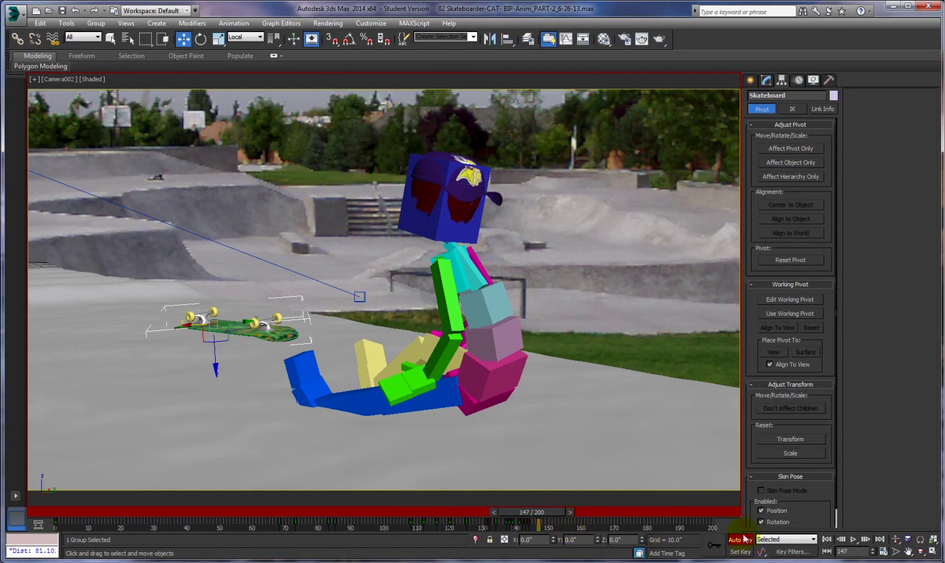
Step: Slide the overturned skateboard farther along the ground at frame 170 until it reaches the fallen skateboarder's feet
drag(548, 515, 629, 513)
key(w)
key(w)
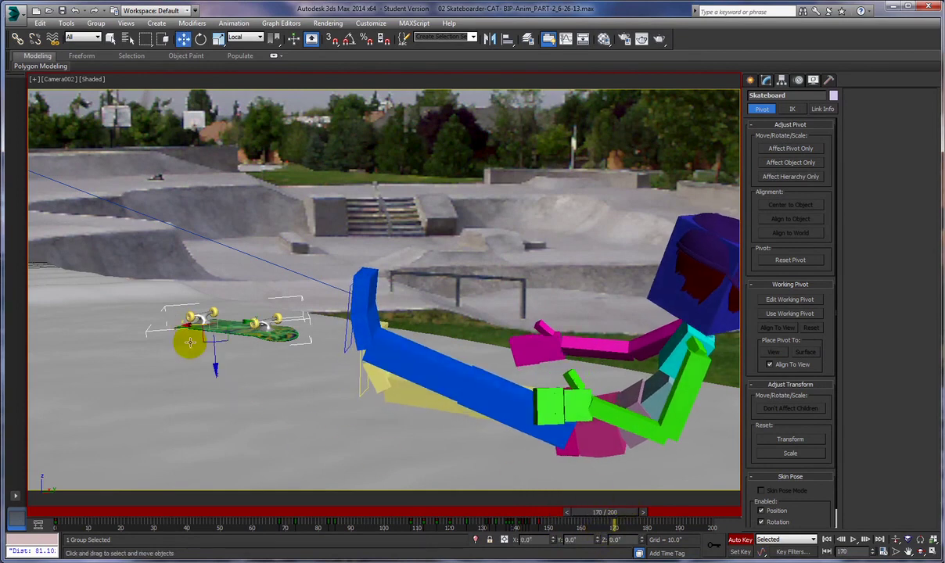
drag(239, 319, 312, 306)
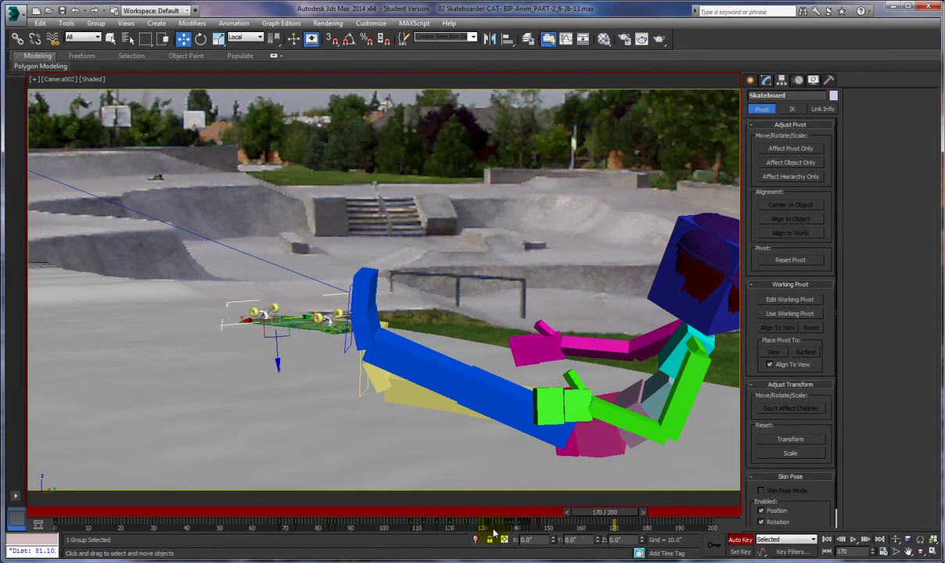